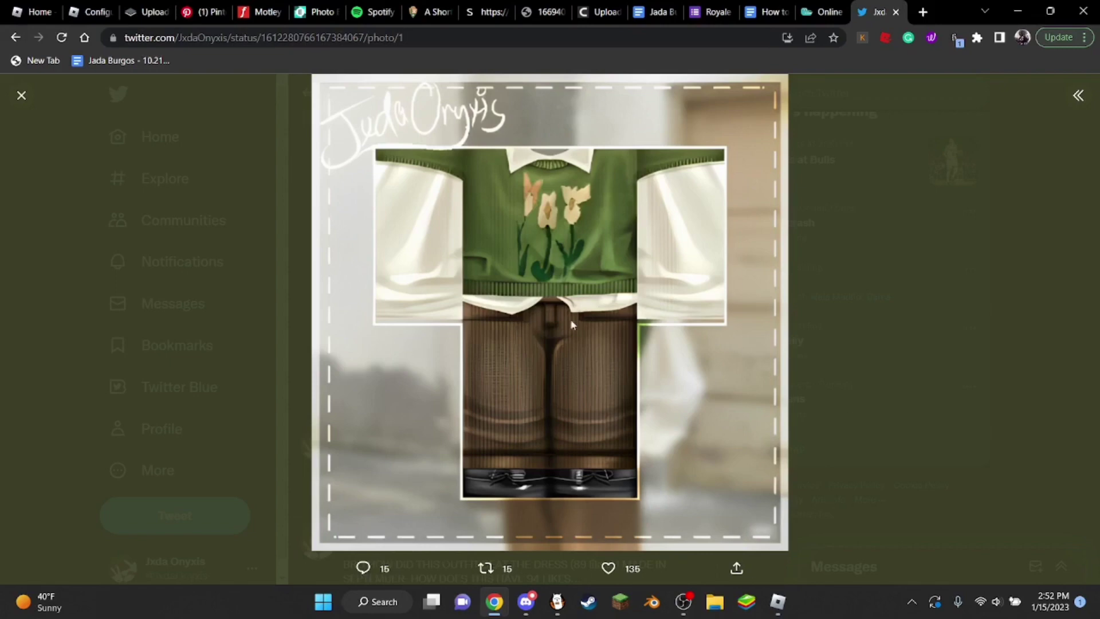
- Leave the green sweater showcase and view the black strapped outfit photo from the profile's feed at full size
left_click(38, 100)
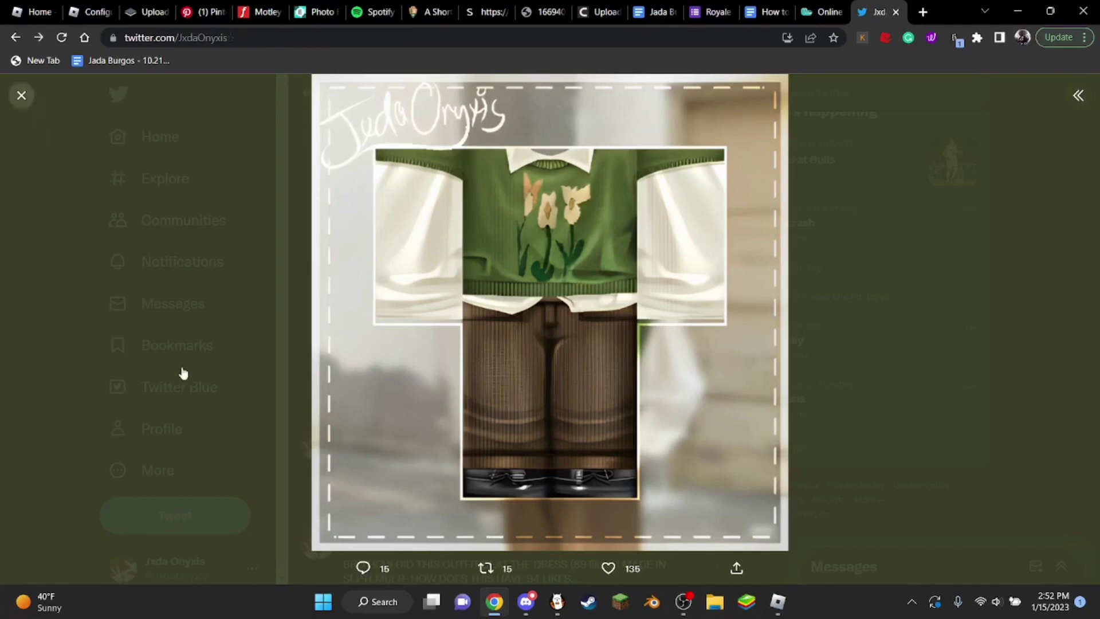
scroll(370, 293, "down", 5)
scroll(370, 294, "down", 9)
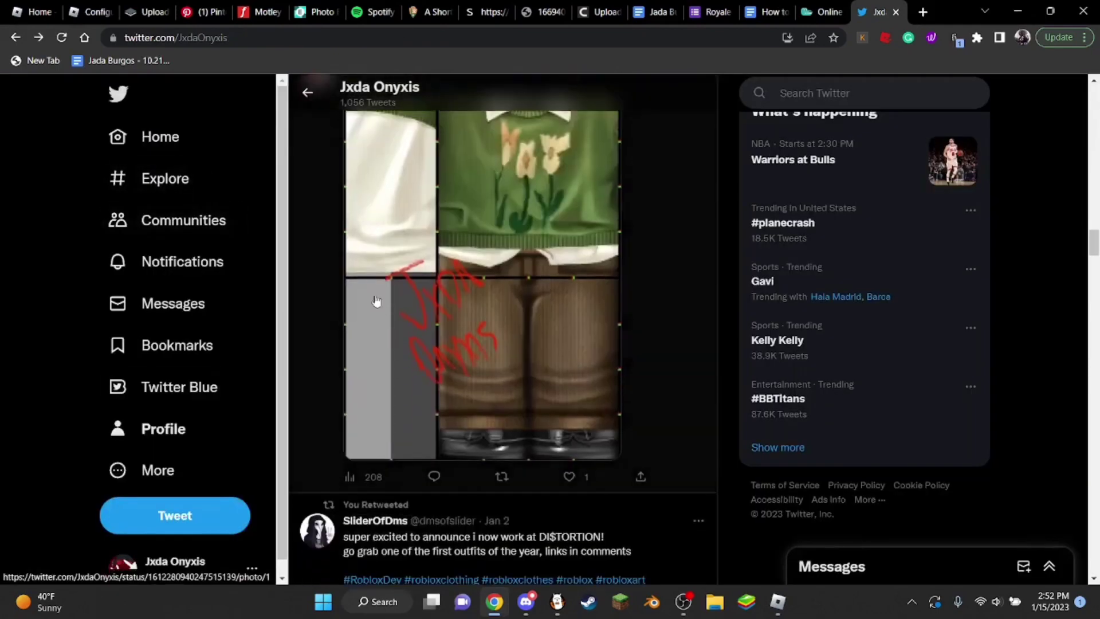
scroll(392, 292, "down", 1)
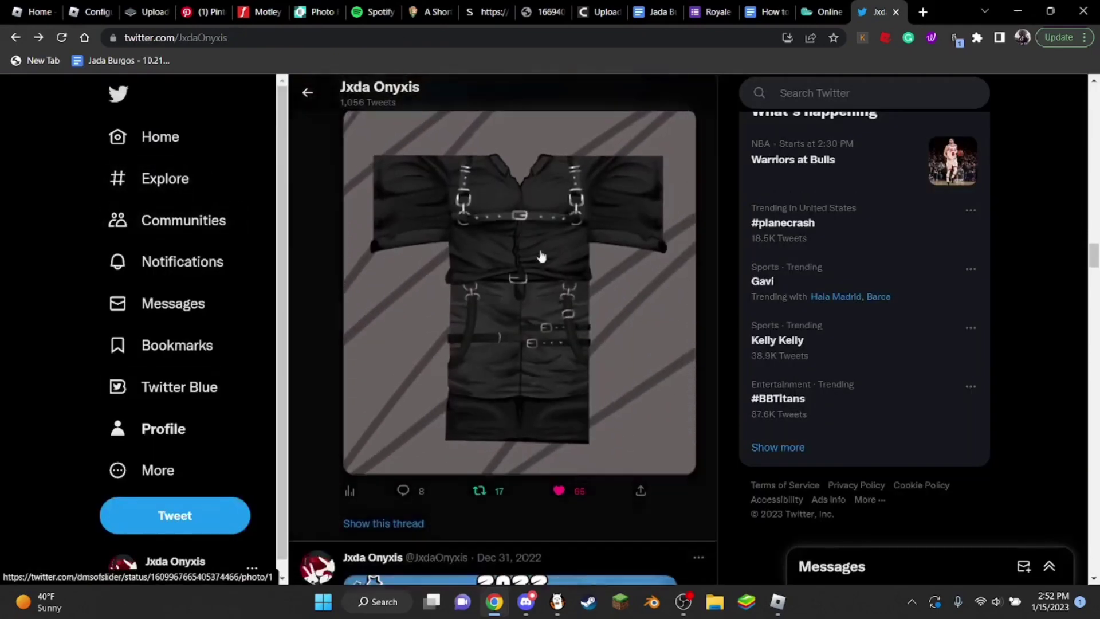
left_click(511, 349)
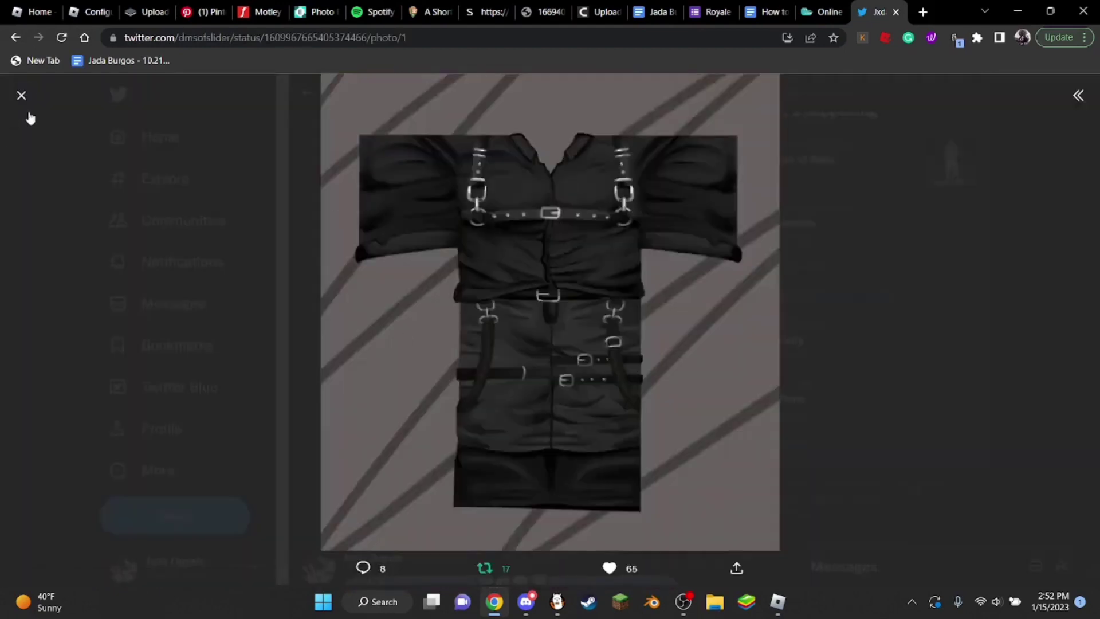
left_click(44, 119)
- Examine the layouts, borders and watermarks of the older clothing showcases further down the profile's feed
scroll(356, 395, "down", 6)
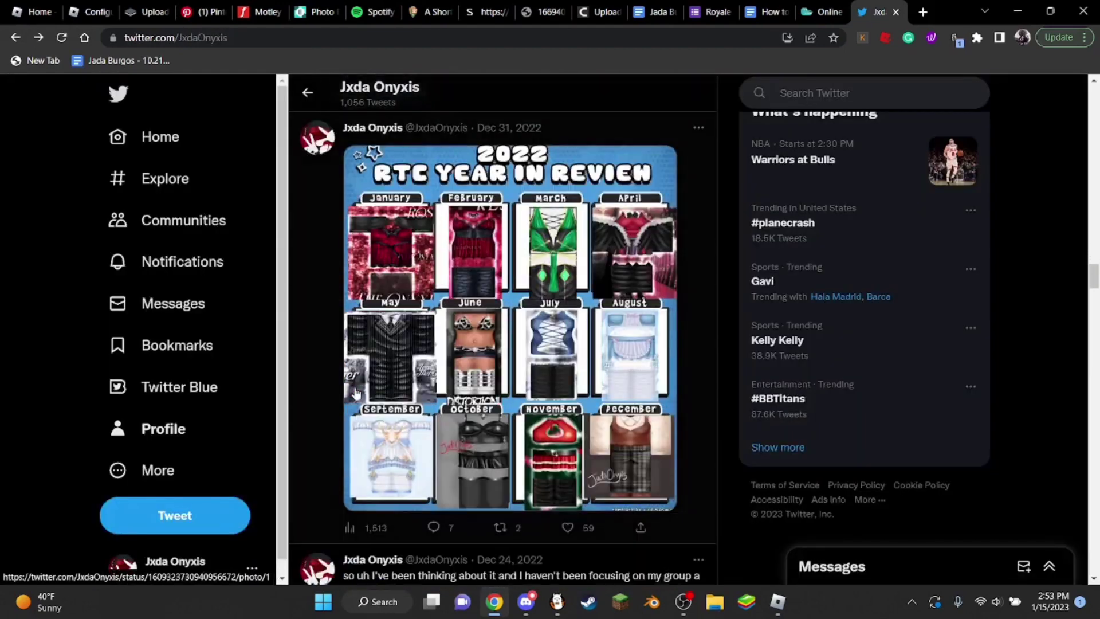
scroll(356, 395, "down", 12)
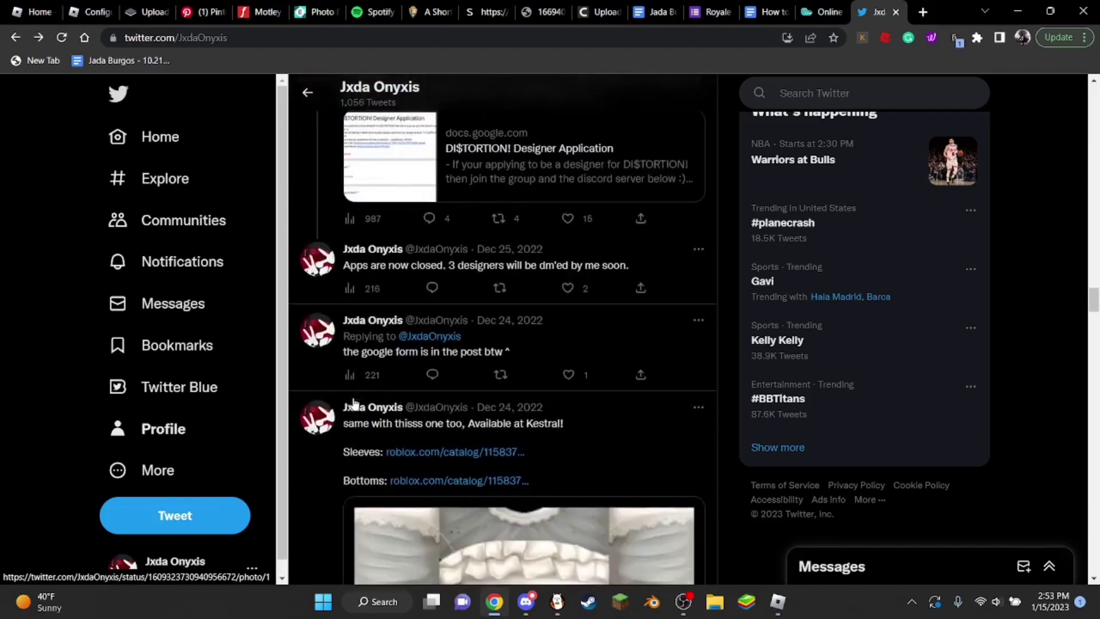
scroll(445, 416, "down", 2)
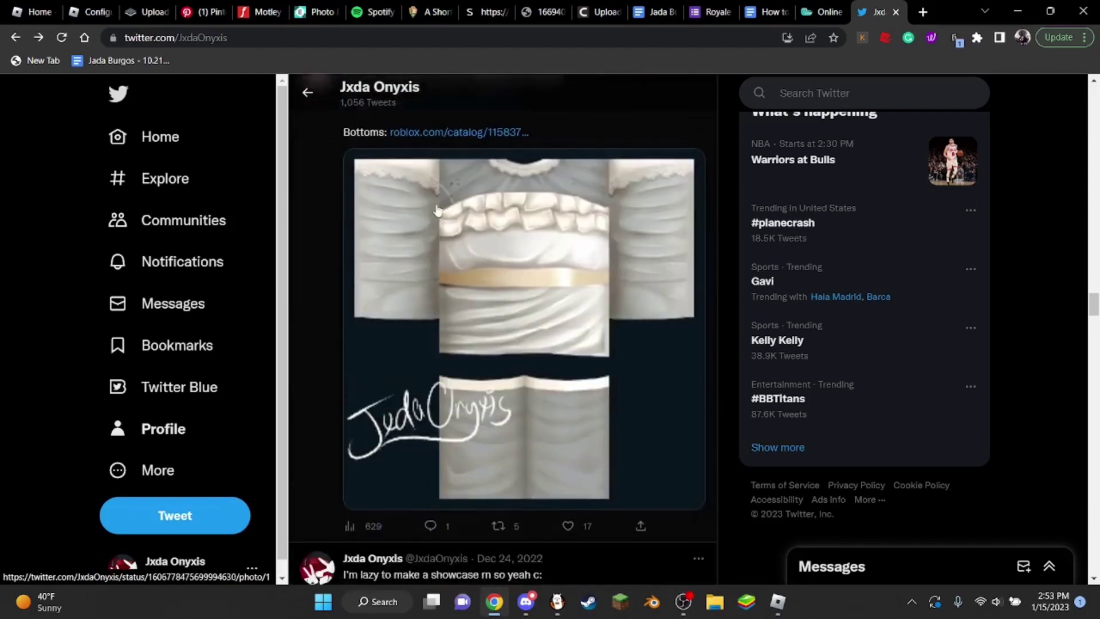
scroll(417, 445, "down", 9)
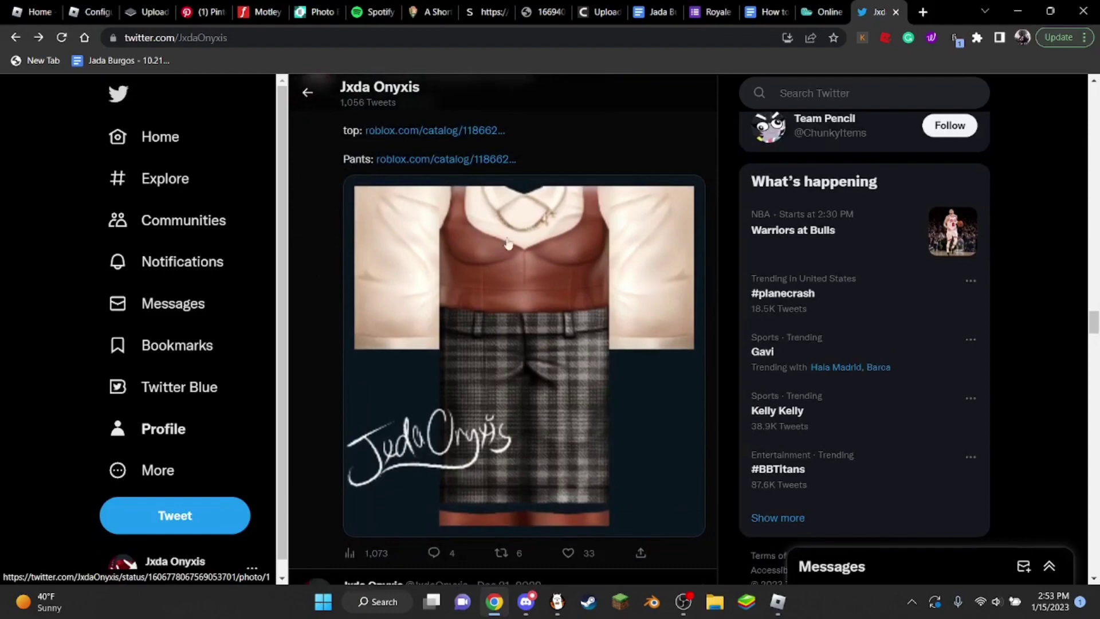
scroll(528, 241, "down", 14)
scroll(457, 373, "up", 5)
scroll(476, 413, "down", 8)
scroll(496, 452, "up", 3)
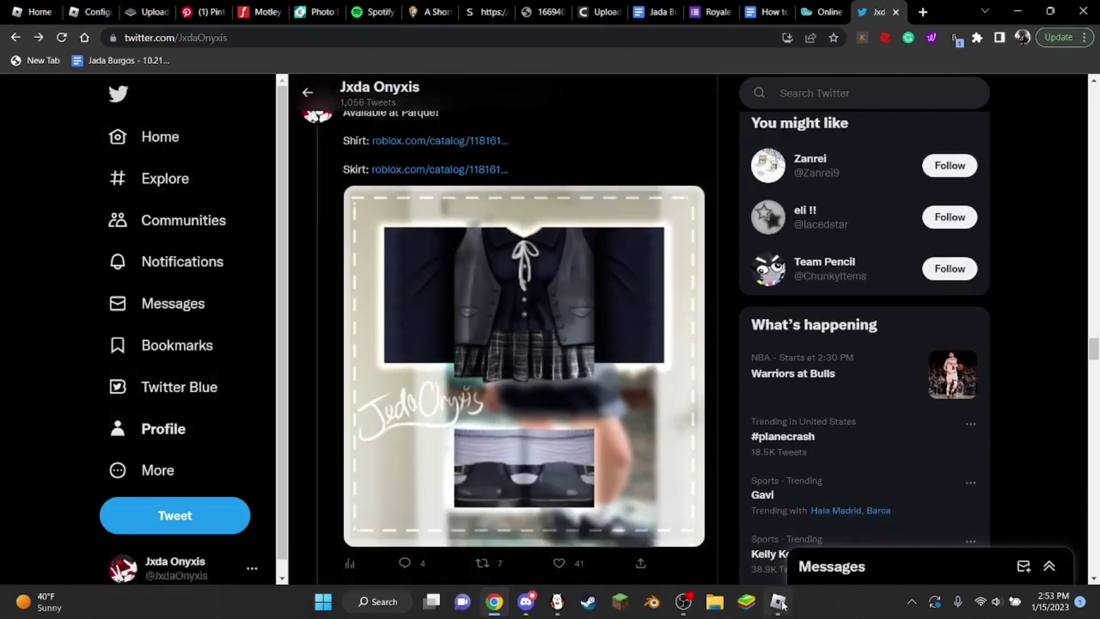
- Switch to Discord and save the red fur-trimmed outfit image from the direct message to Downloads as exampels
mouse_move(780, 602)
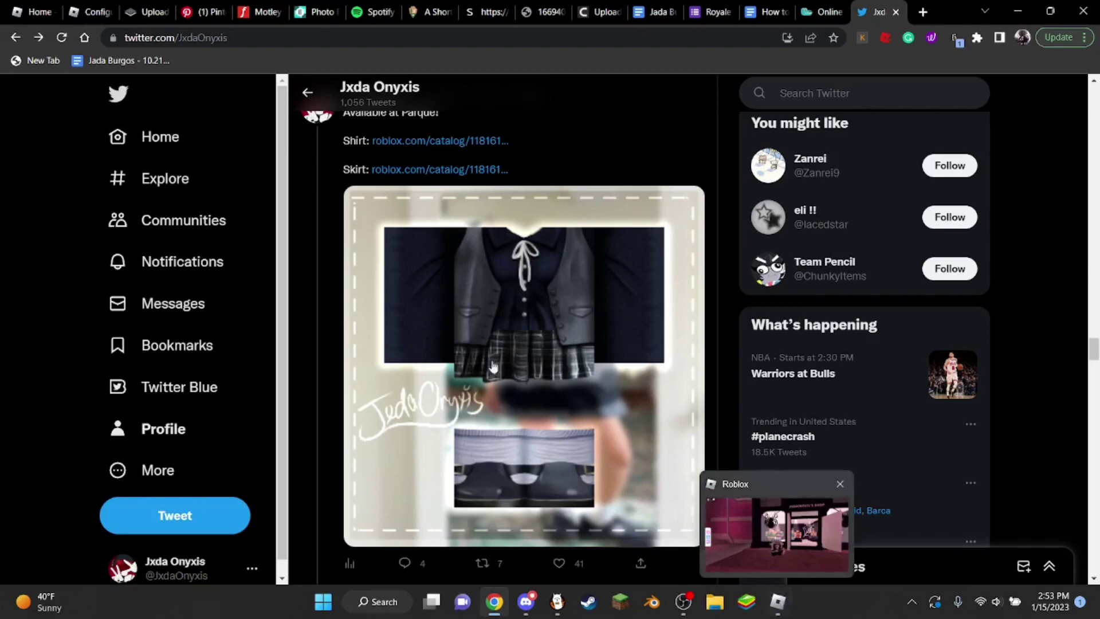
left_click(526, 601)
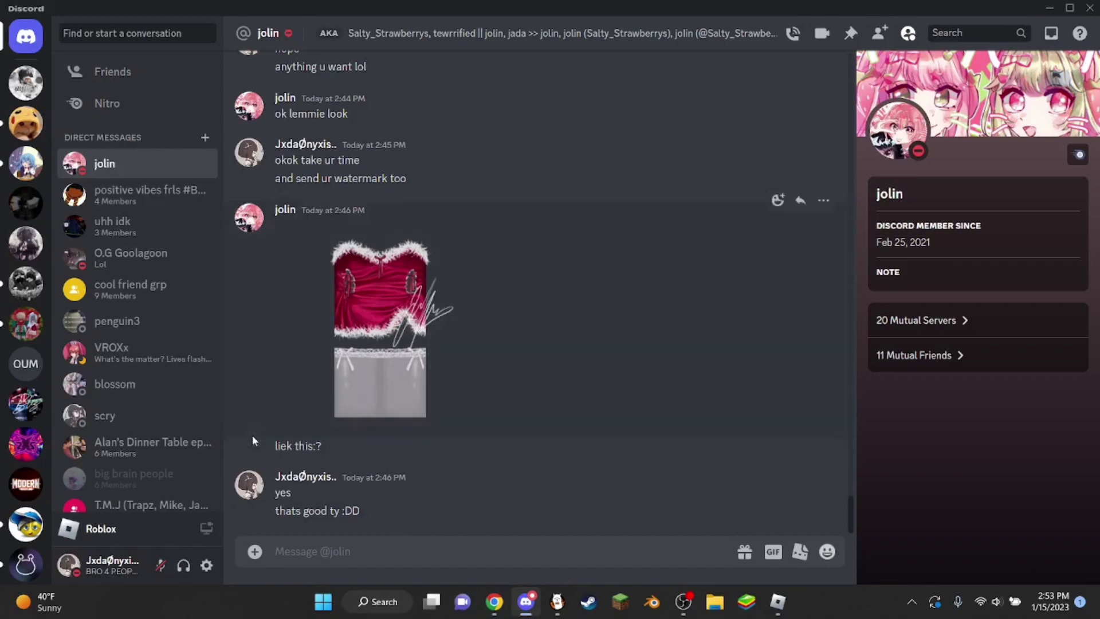
left_click(364, 330)
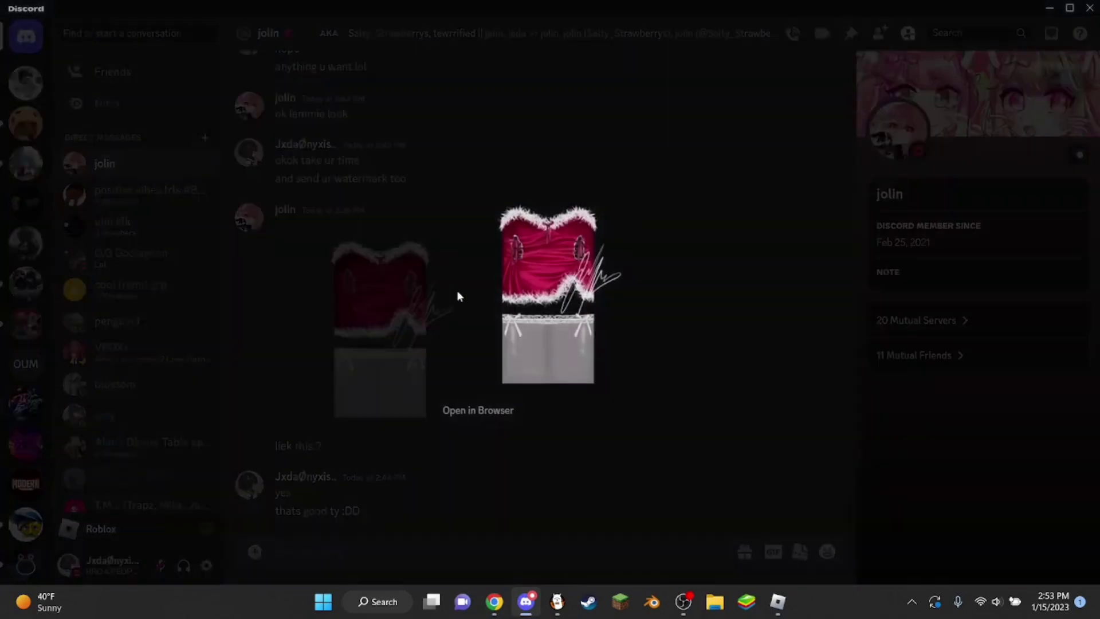
right_click(520, 289)
left_click(531, 324)
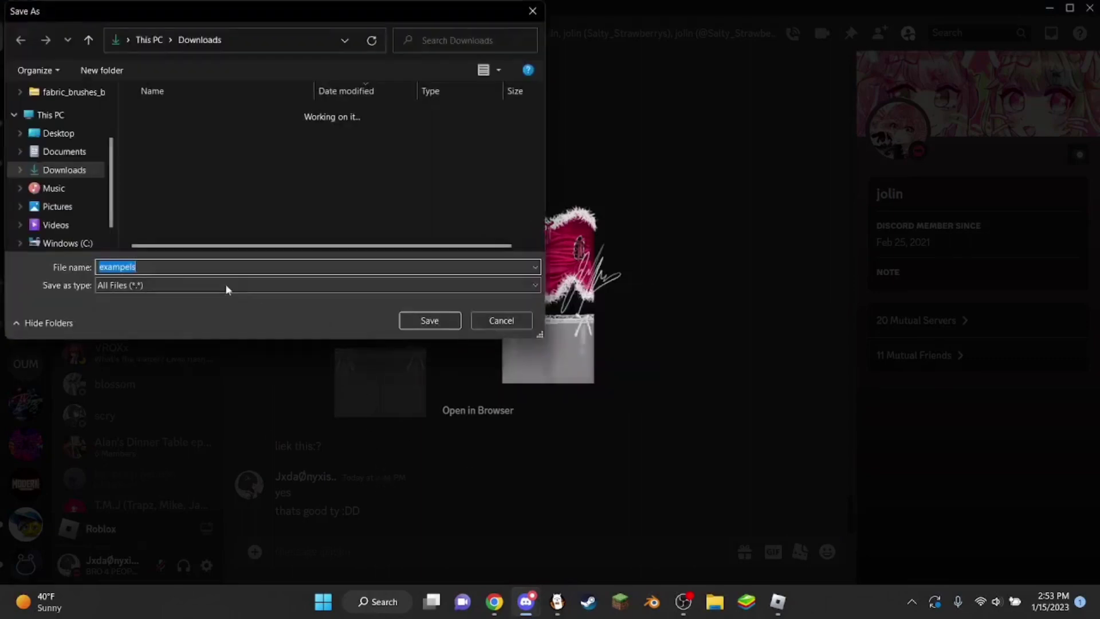
left_click(437, 317)
left_click(359, 336)
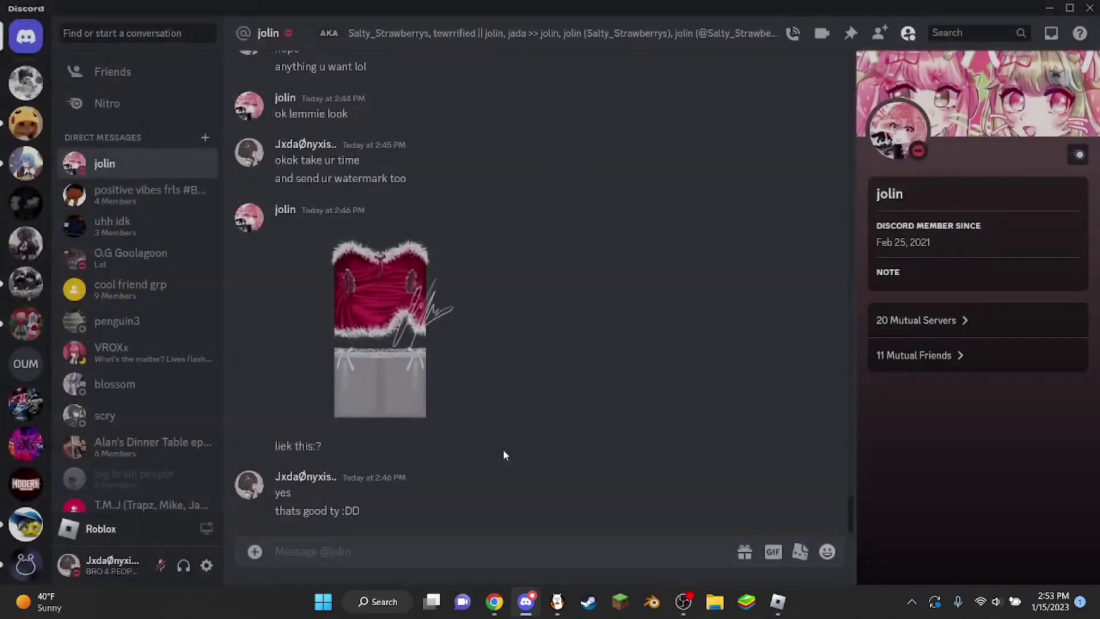
- Enlarge the outfit image in the chat again, then switch to Chrome and bring up Pinterest's search
left_click(391, 374)
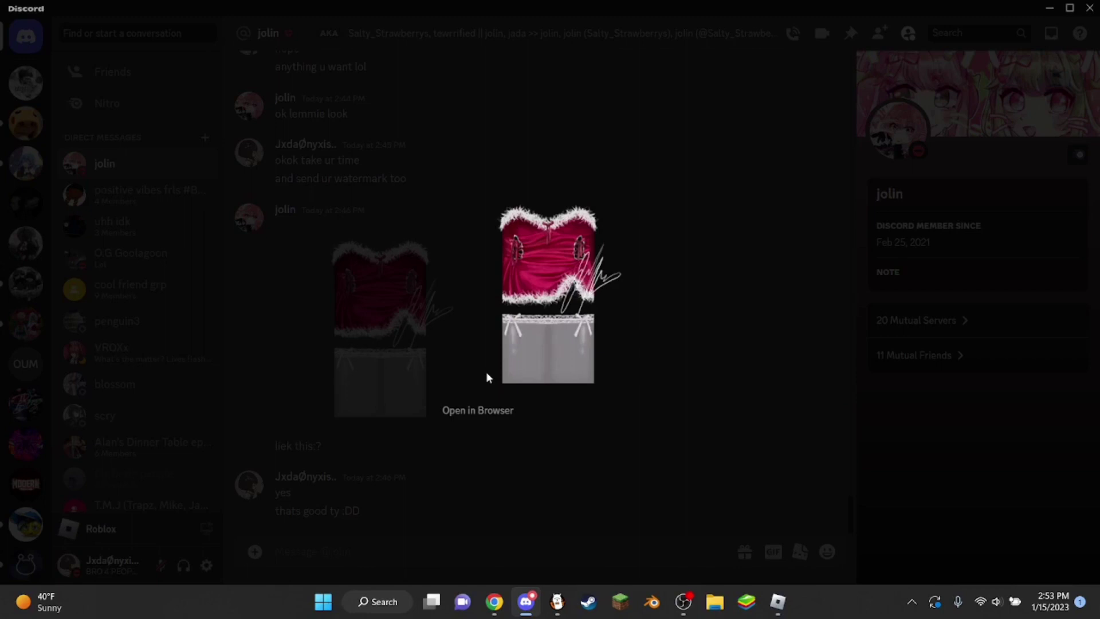
left_click(494, 602)
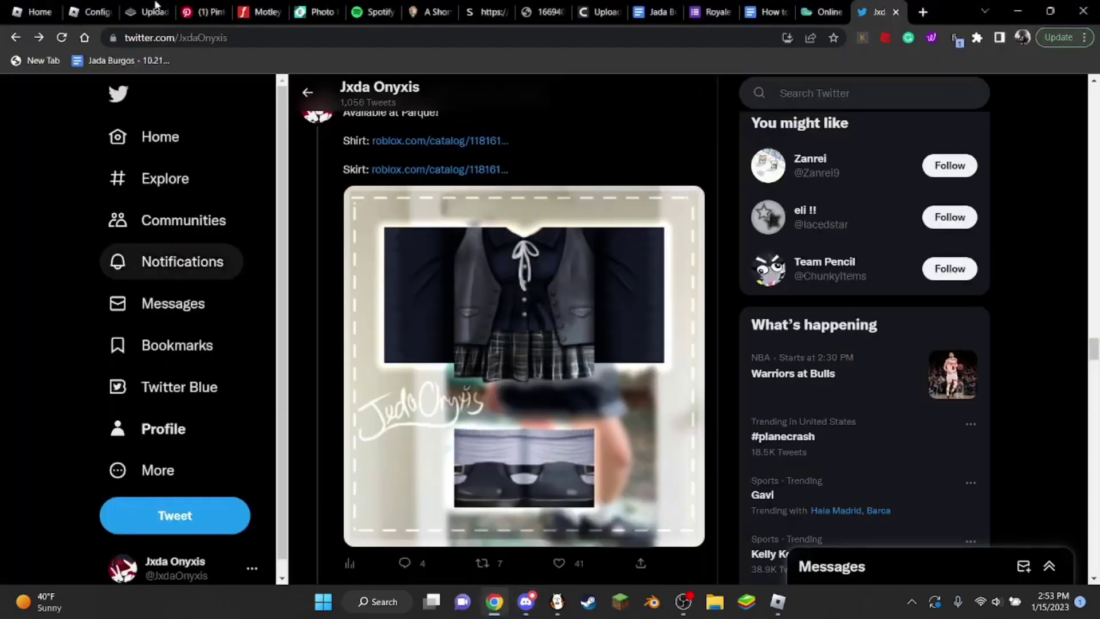
left_click(198, 12)
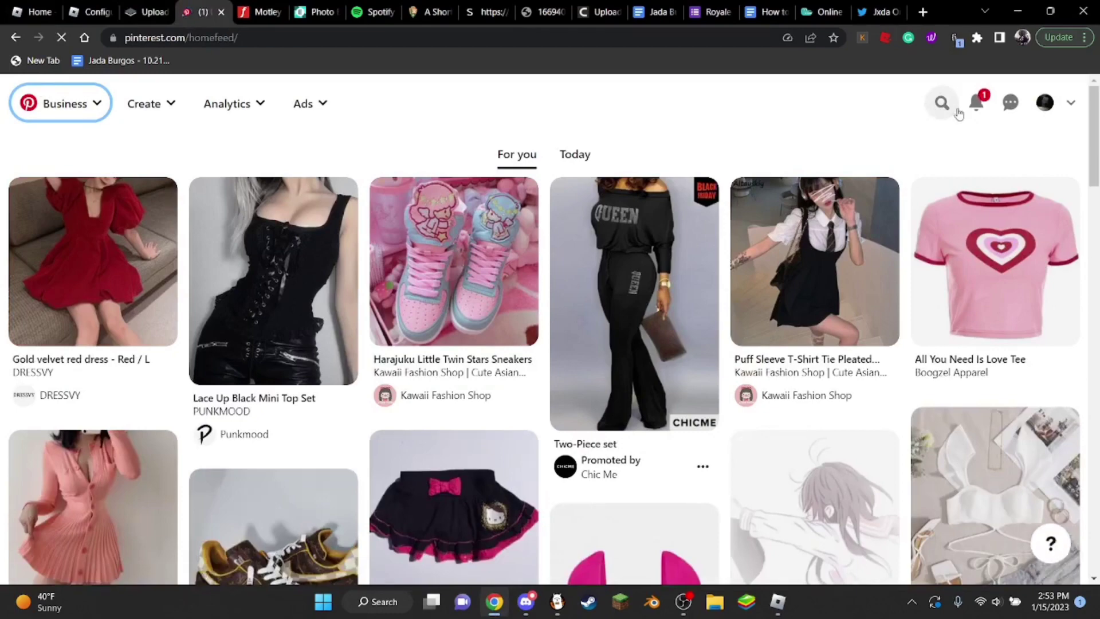
key("/")
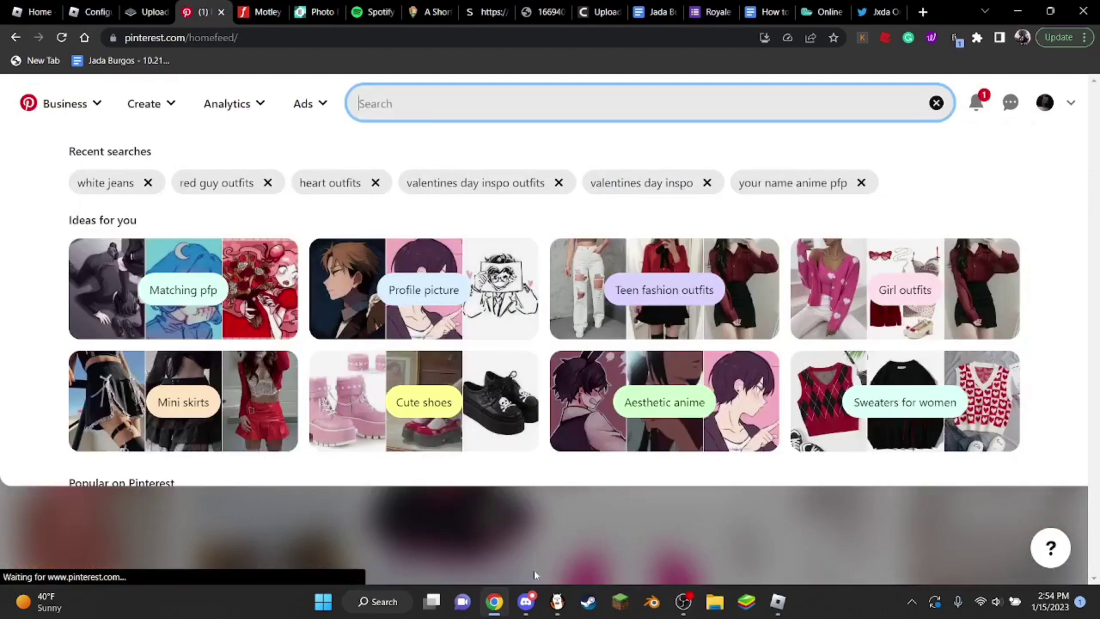
- Recheck the outfit image in Discord and search Pinterest for christmas backgrounds
left_click(526, 601)
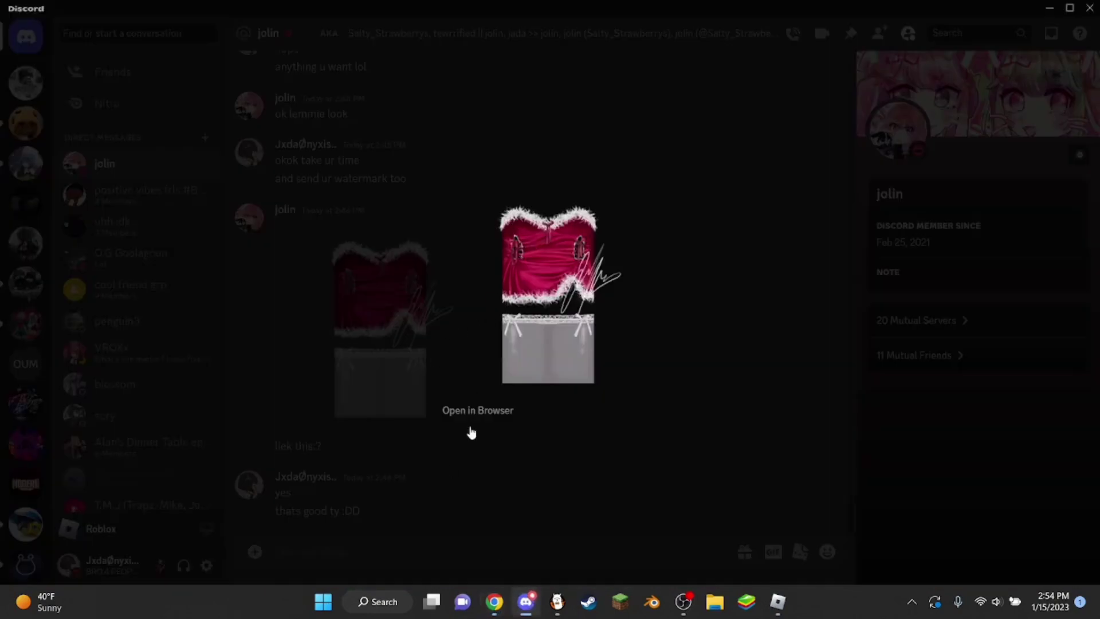
left_click(494, 601)
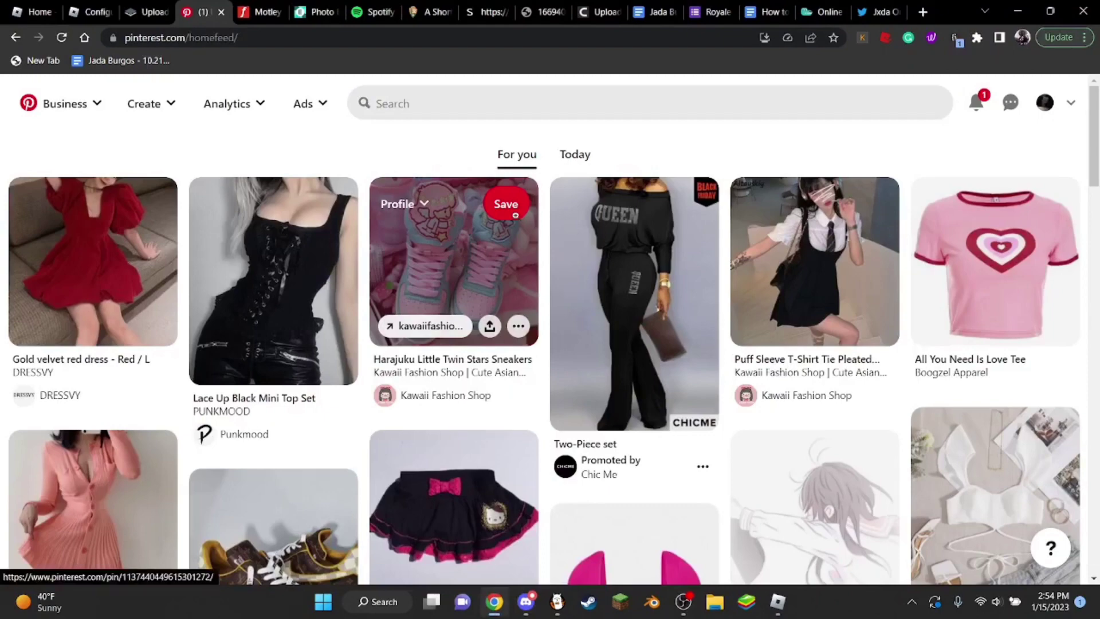
left_click(510, 110)
type("christ")
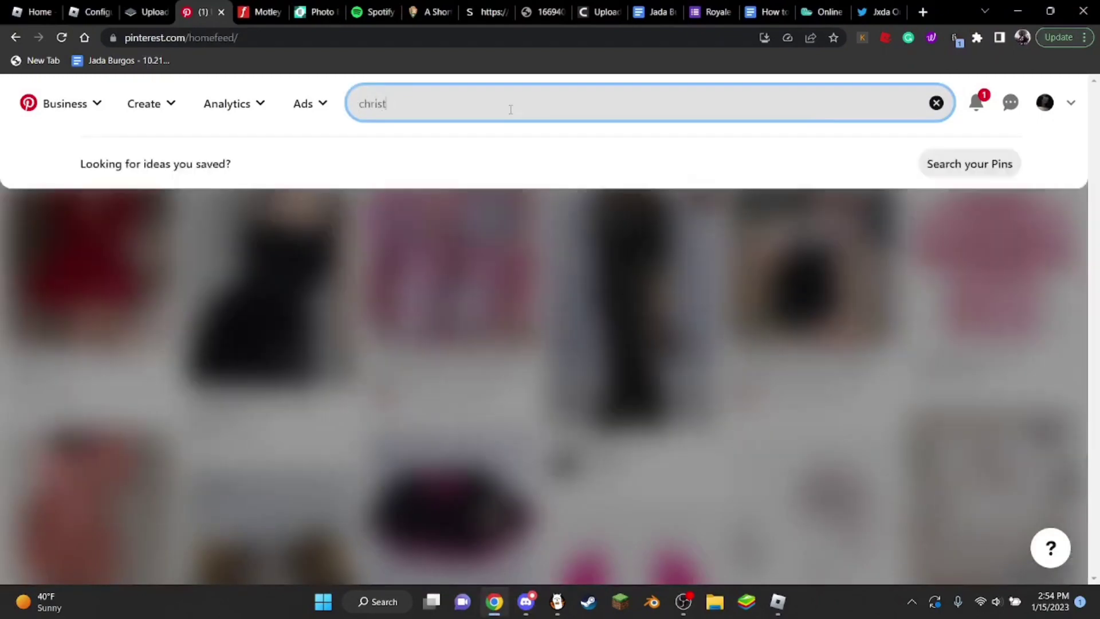
type("mas back")
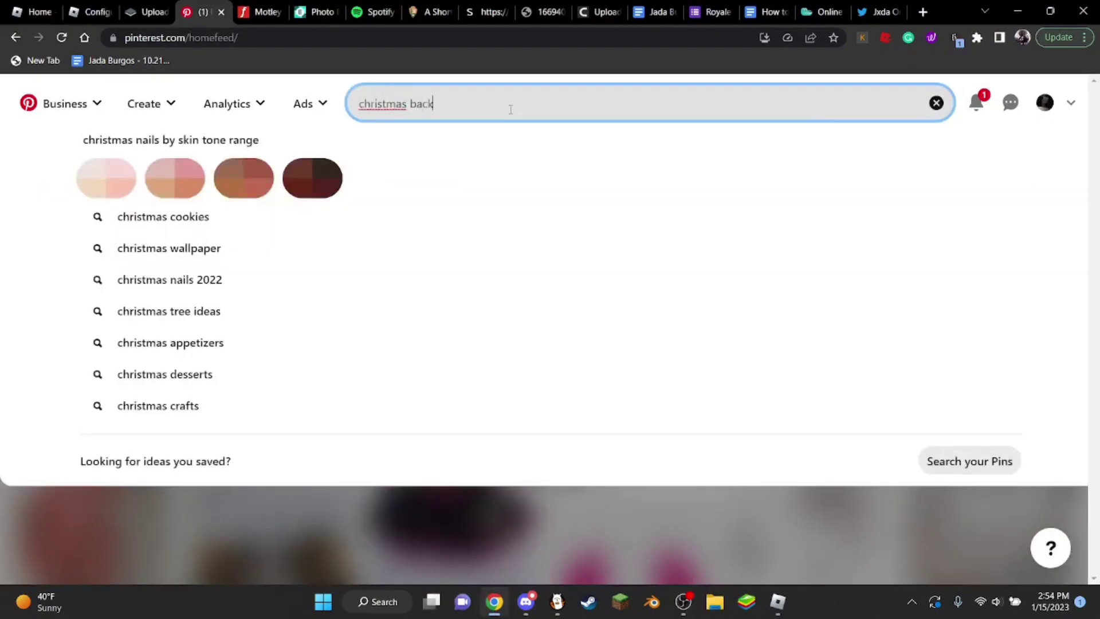
left_click(172, 148)
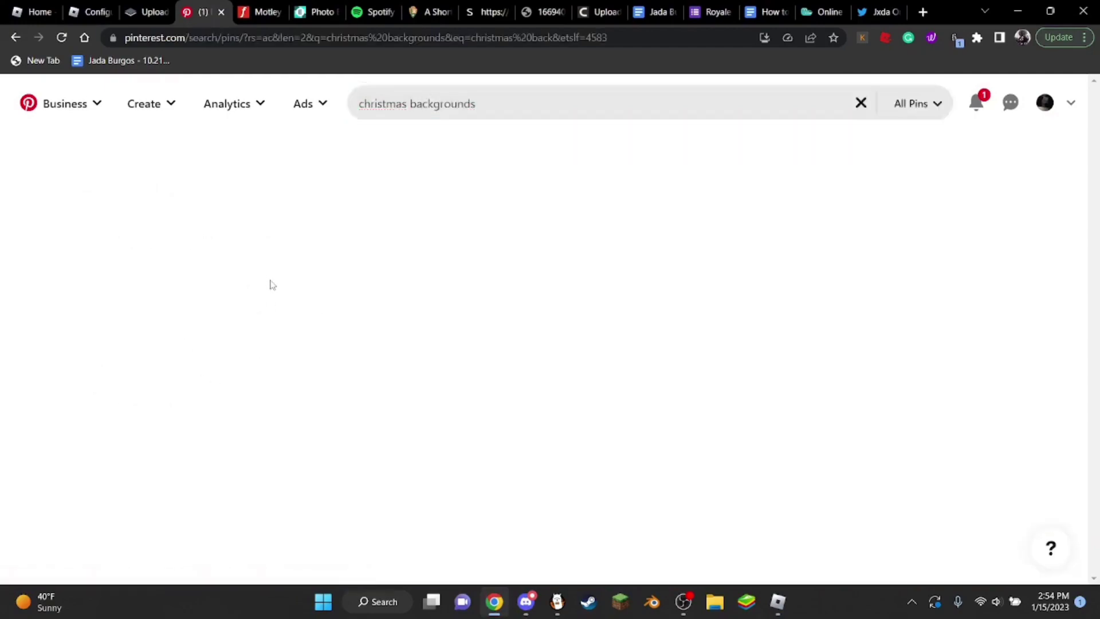
- Browse the first Christmas background pins and compare them with the outfit image in Discord
scroll(143, 353, "down", 7)
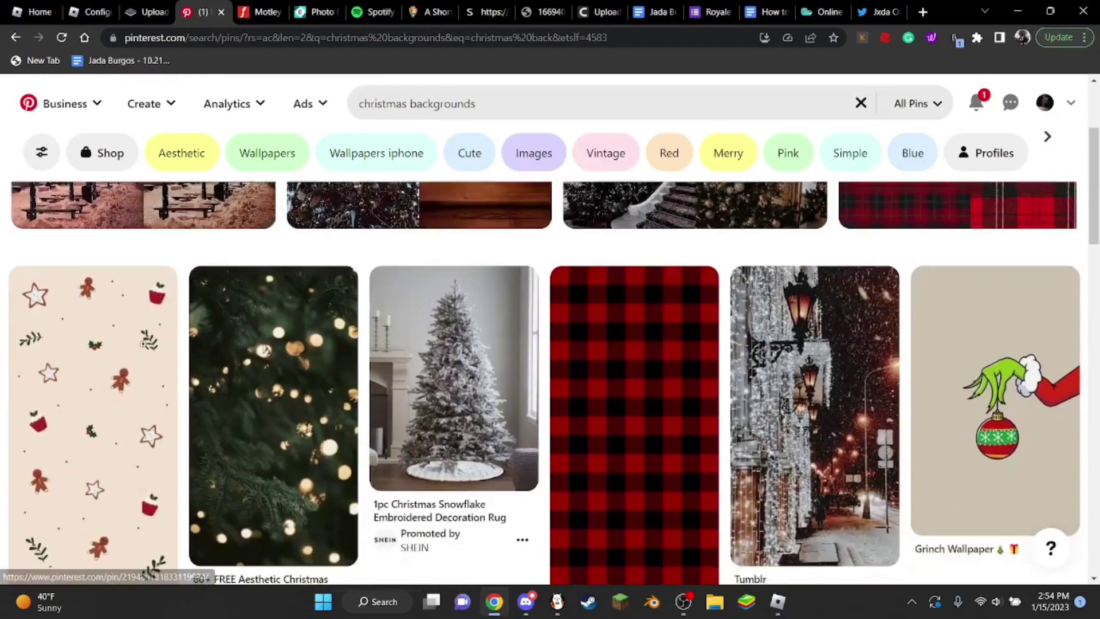
scroll(143, 352, "down", 15)
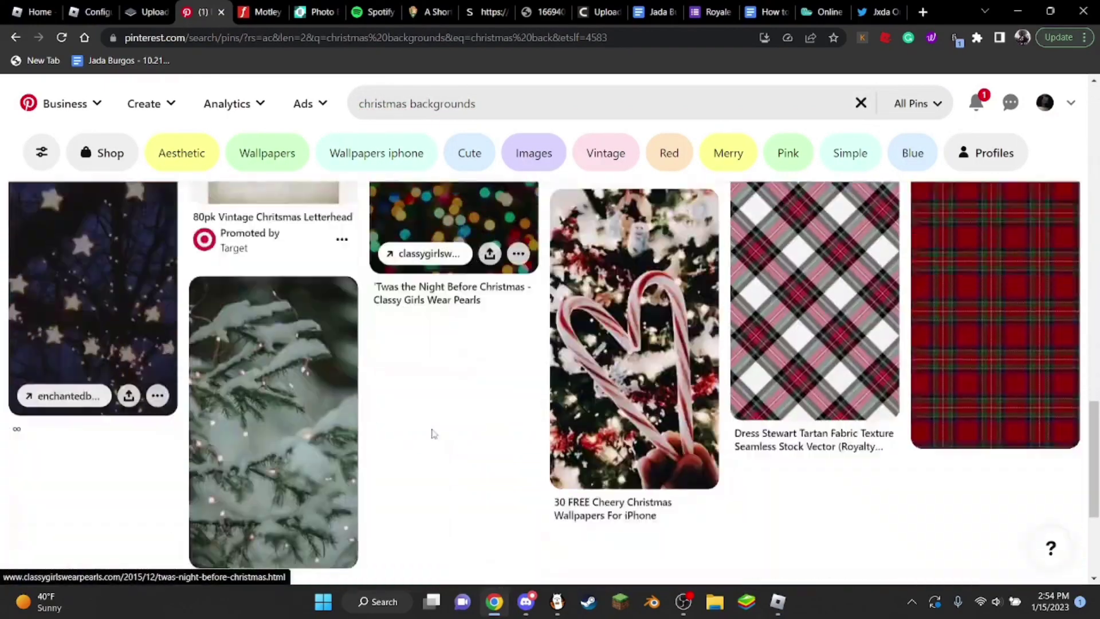
scroll(441, 436, "down", 6)
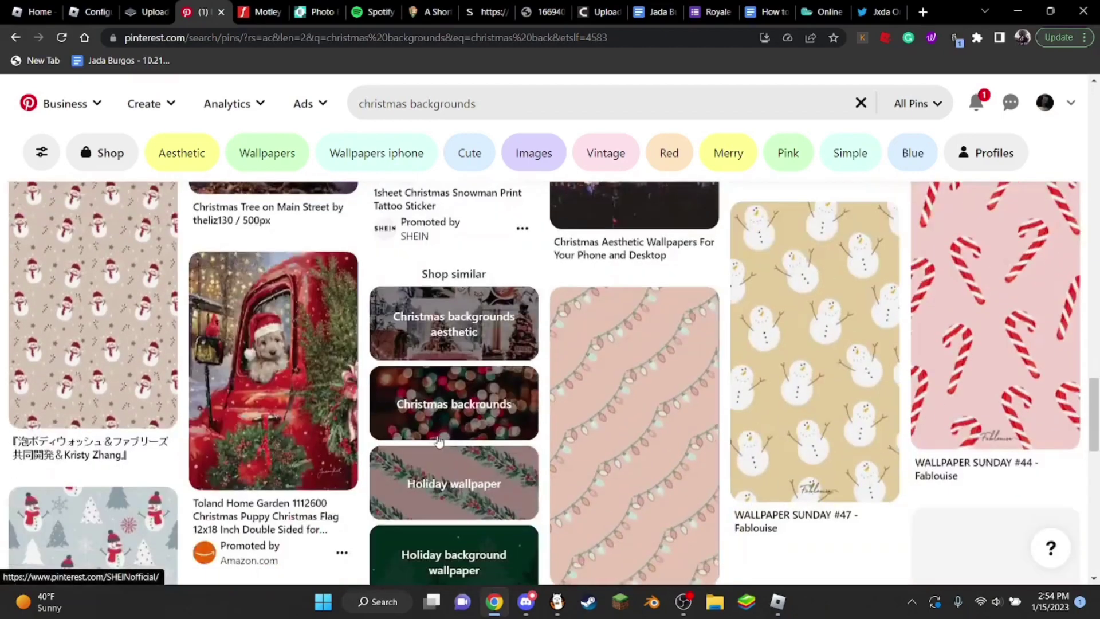
left_click(525, 601)
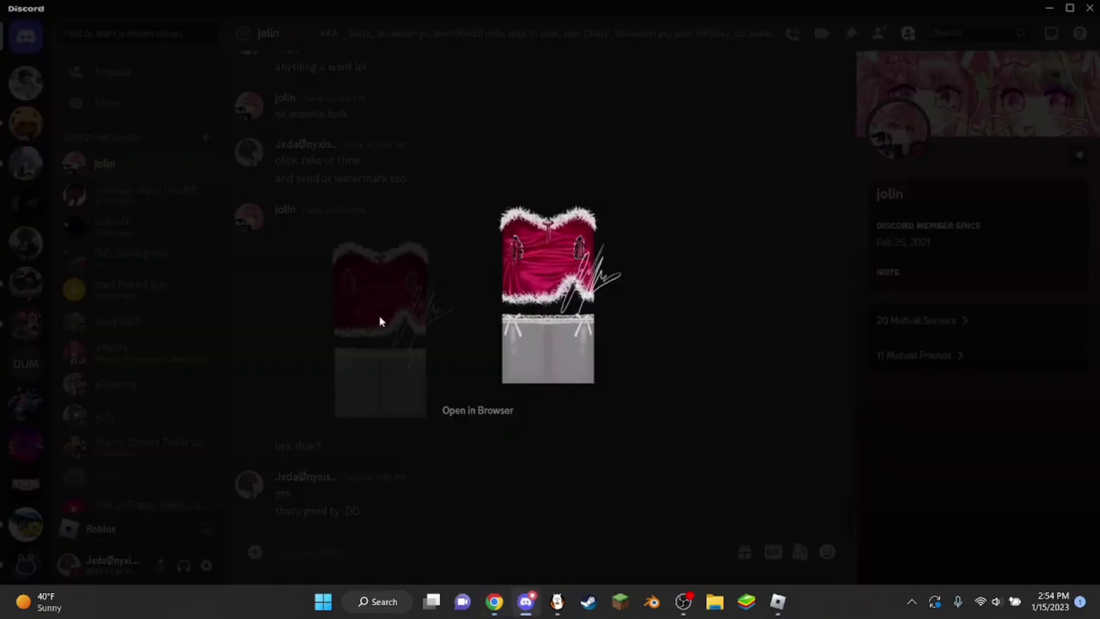
left_click(494, 602)
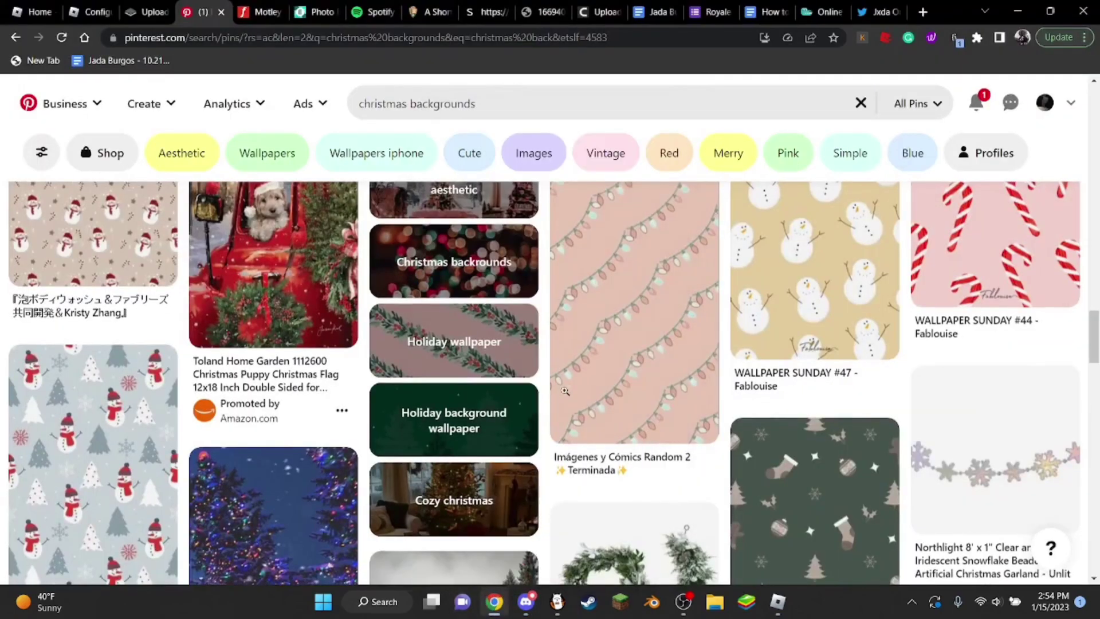
- Look through more Christmas background pins for a pattern that suits the outfit, rechecking the outfit image in Discord
scroll(951, 368, "up", 3)
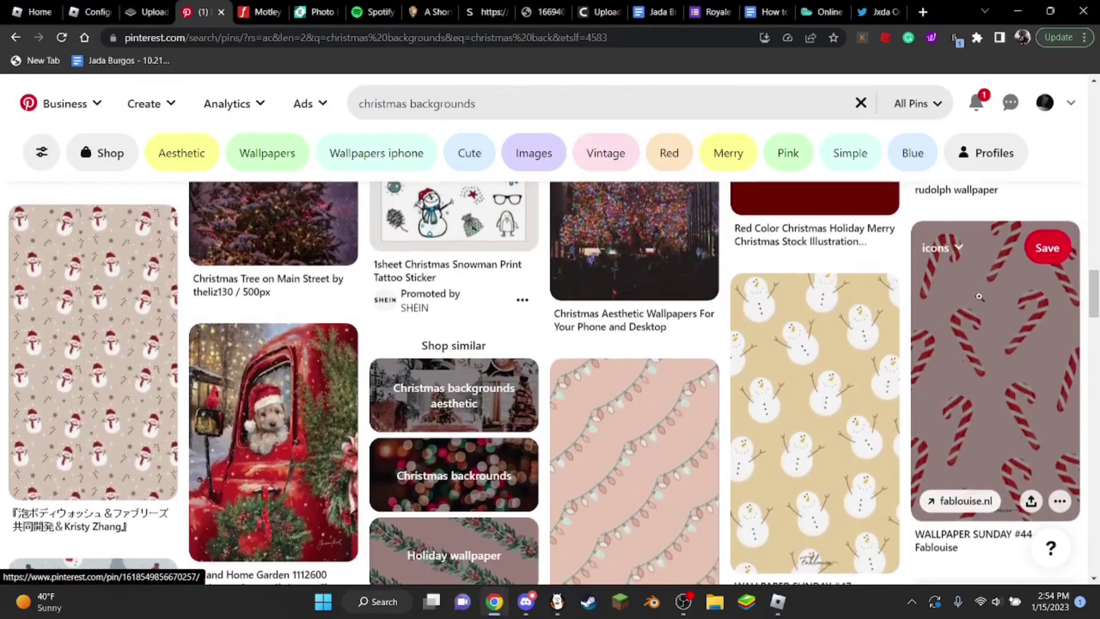
scroll(524, 392, "down", 7)
scroll(525, 392, "down", 10)
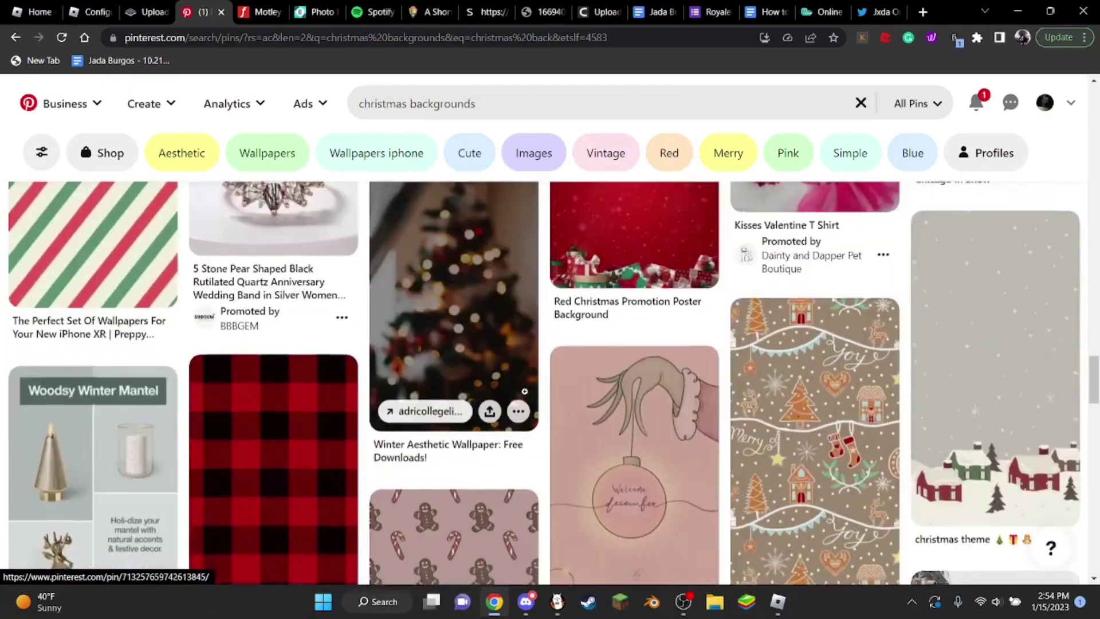
scroll(525, 392, "up", 4)
scroll(525, 392, "down", 15)
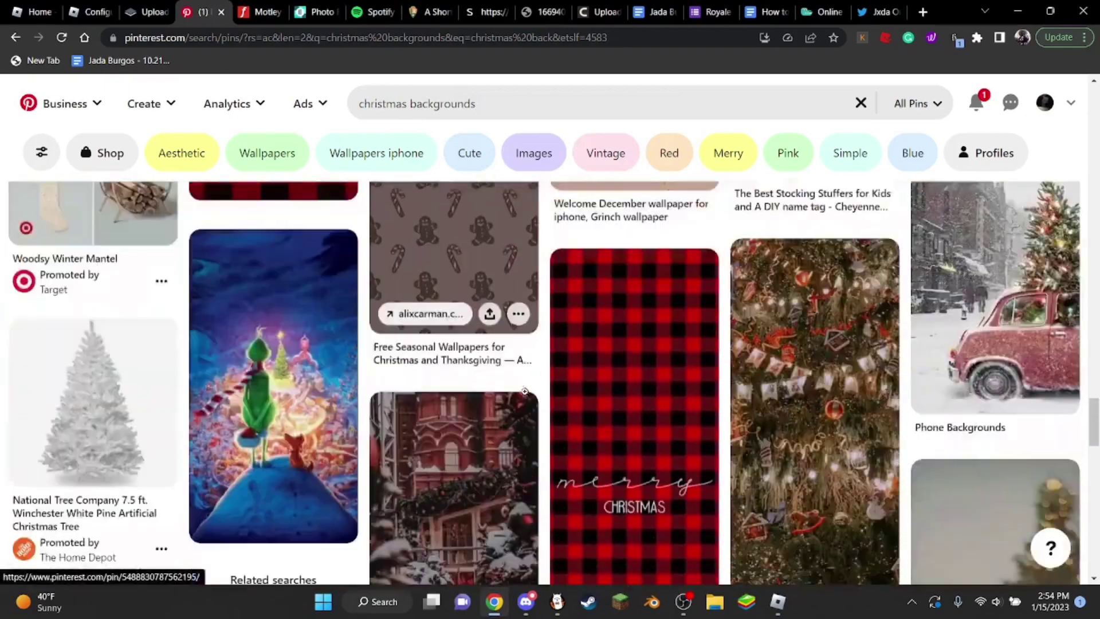
scroll(524, 392, "down", 15)
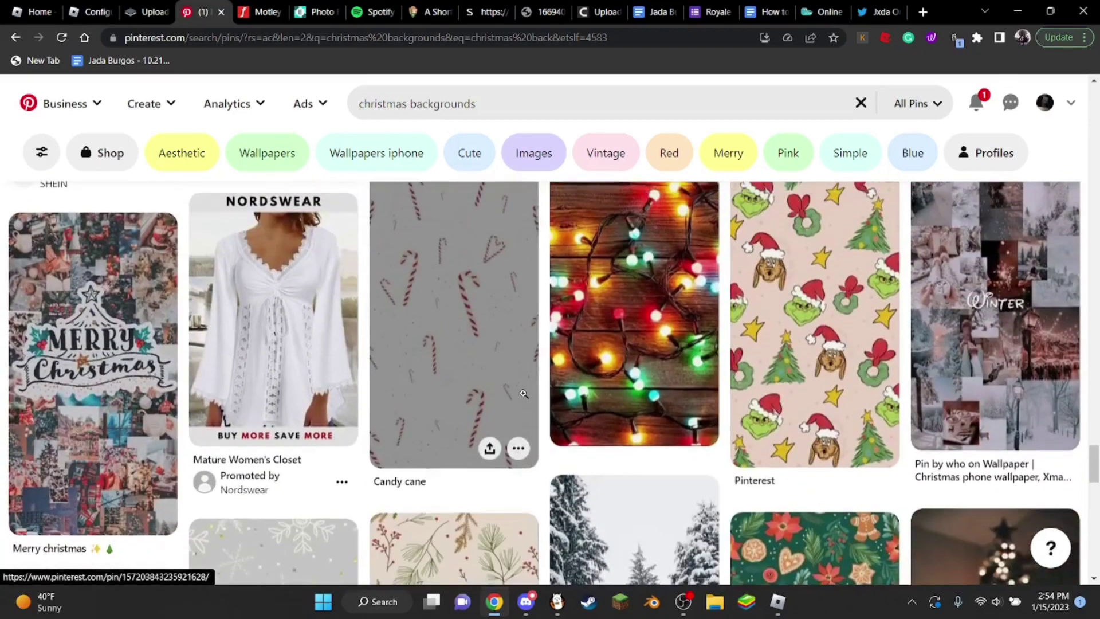
scroll(524, 392, "down", 10)
scroll(519, 398, "down", 3)
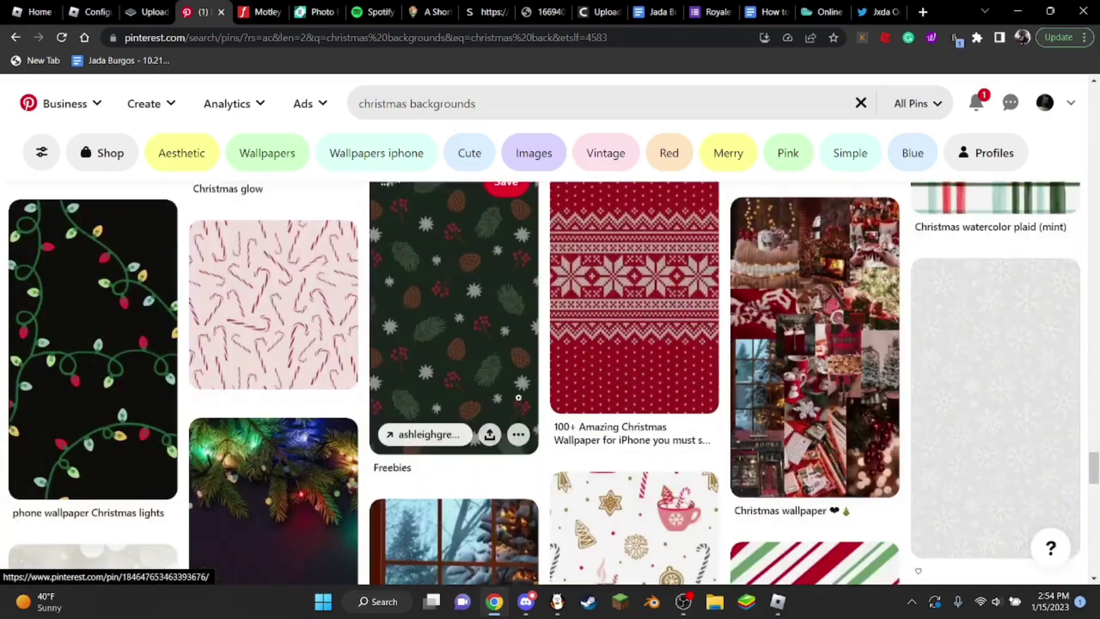
scroll(535, 405, "down", 10)
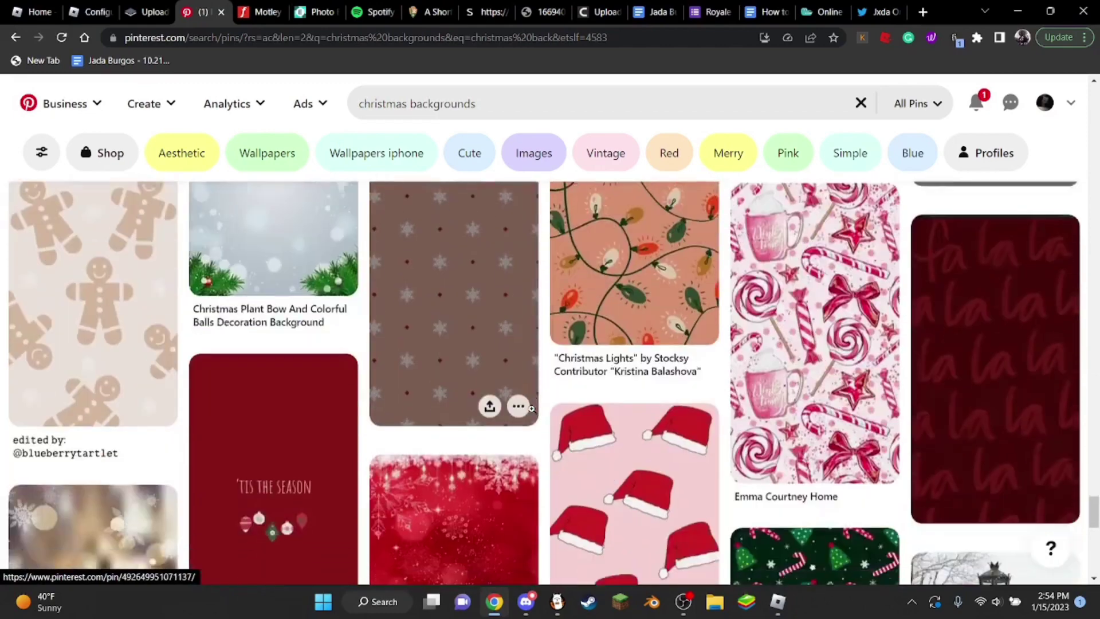
scroll(532, 409, "up", 1)
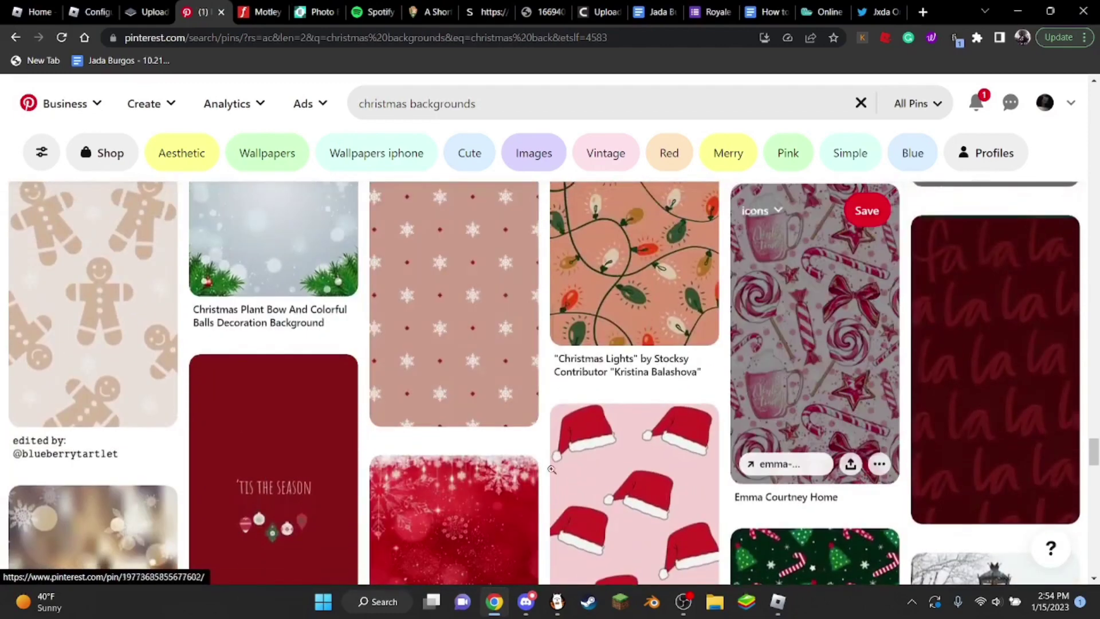
left_click(526, 601)
left_click(526, 602)
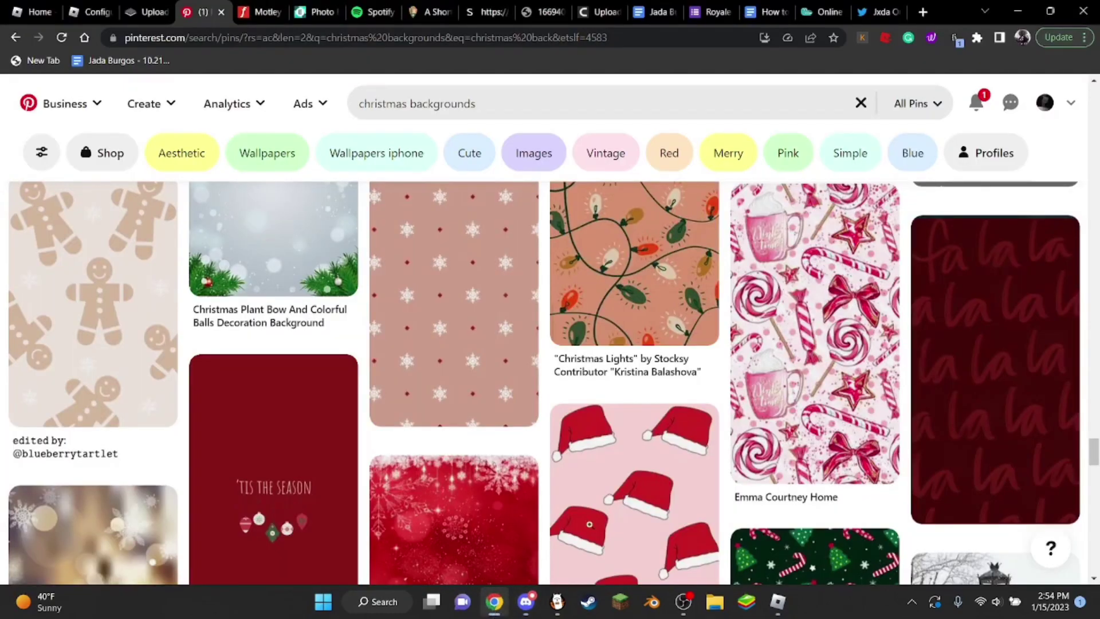
- Open the pink candy cane and Winter Time mug pin and copy its image address
left_click(775, 362)
scroll(299, 440, "down", 1)
scroll(299, 440, "down", 5)
scroll(321, 443, "up", 8)
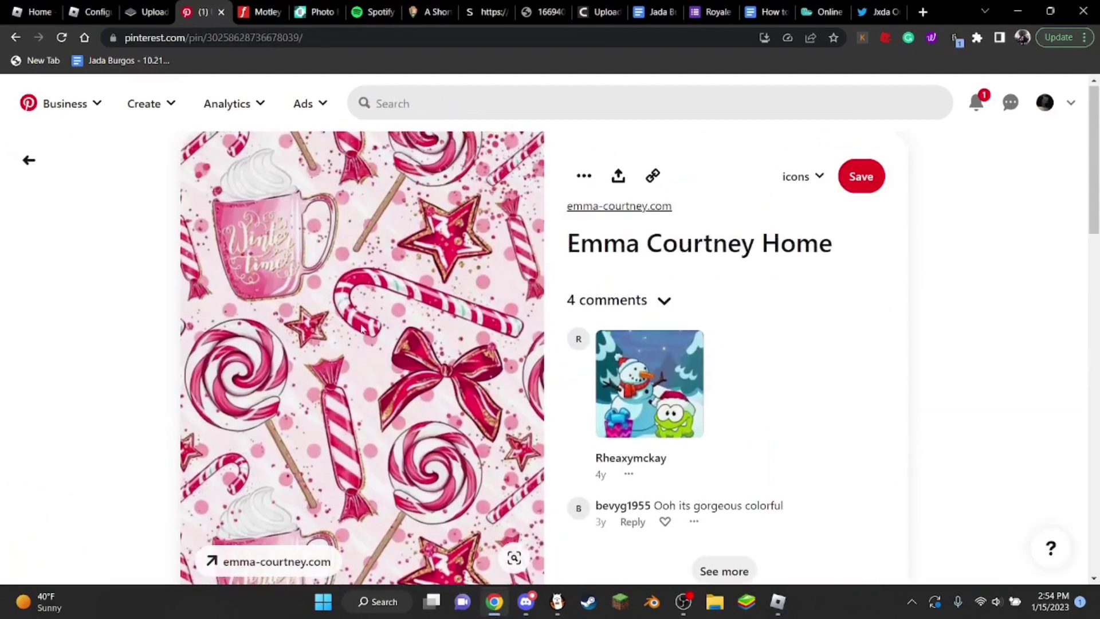
right_click(350, 449)
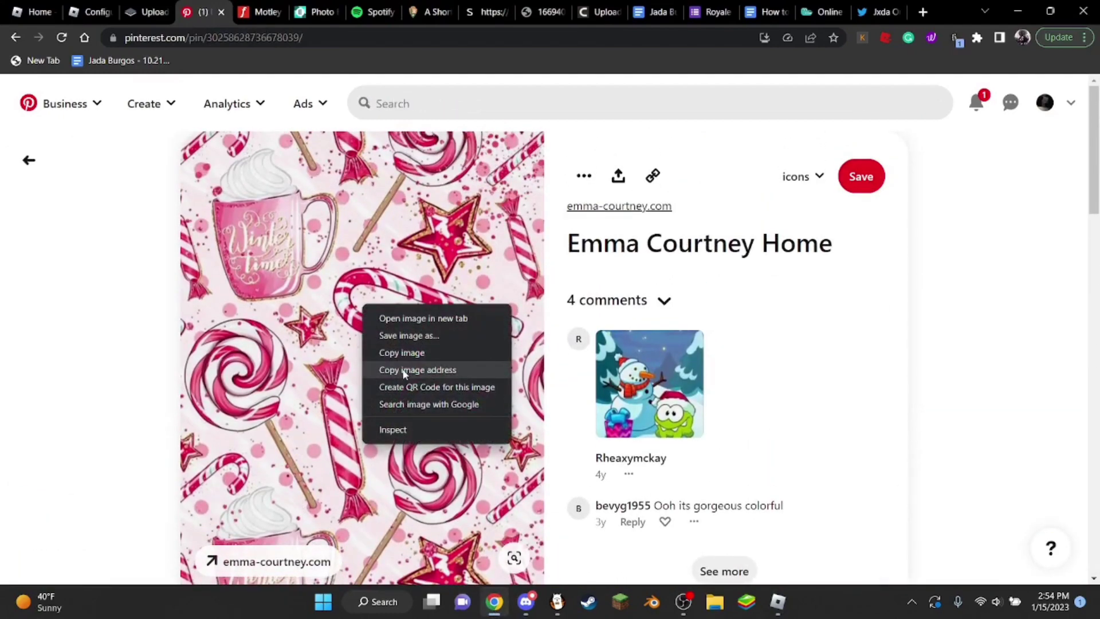
left_click(462, 370)
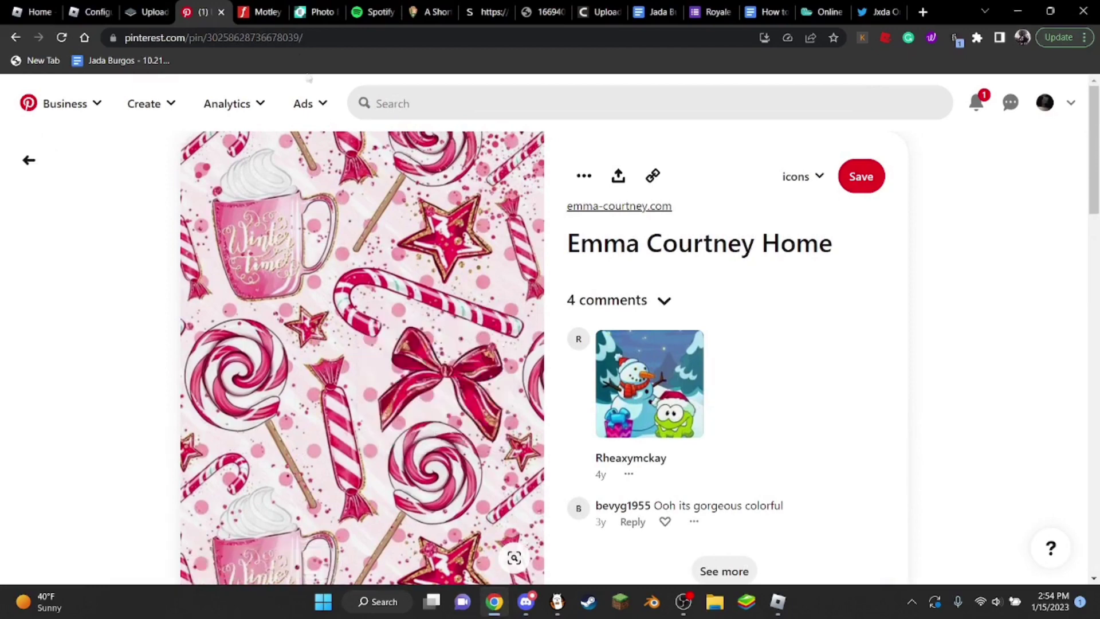
- Switch to Pixlr E and load the candy pattern from its copied image URL
left_click(314, 12)
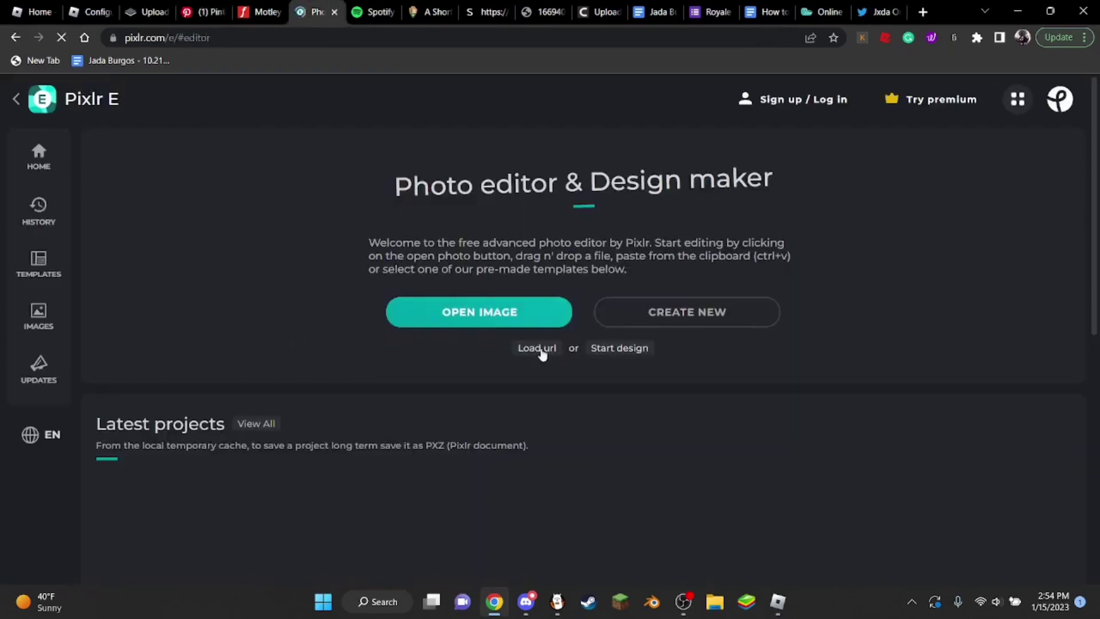
left_click(202, 20)
scroll(338, 358, "down", 5)
scroll(338, 358, "up", 5)
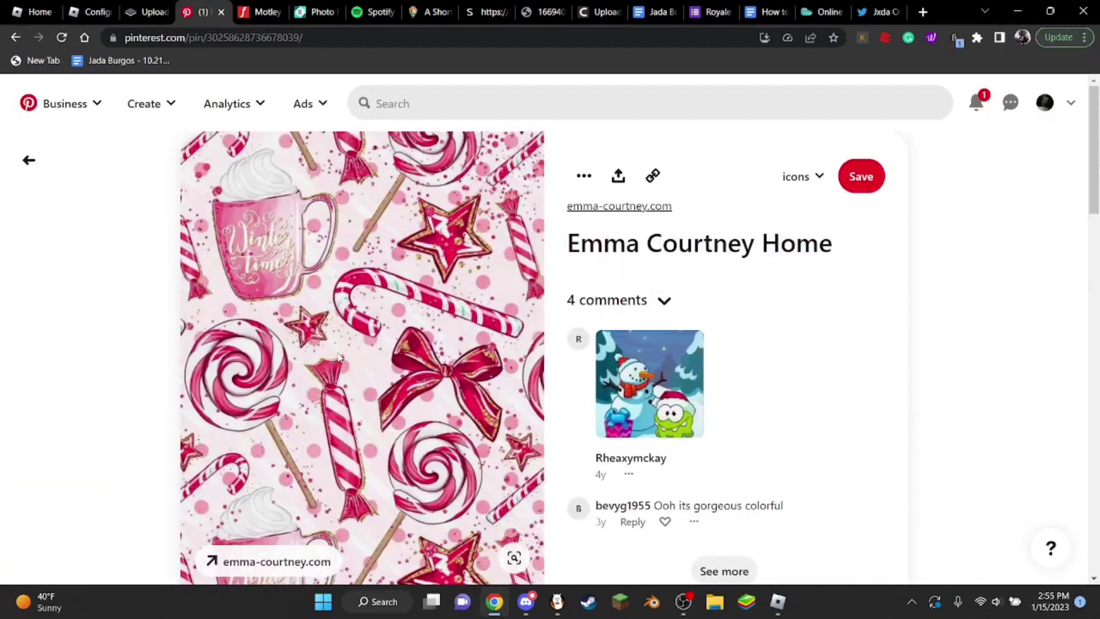
left_click(370, 12)
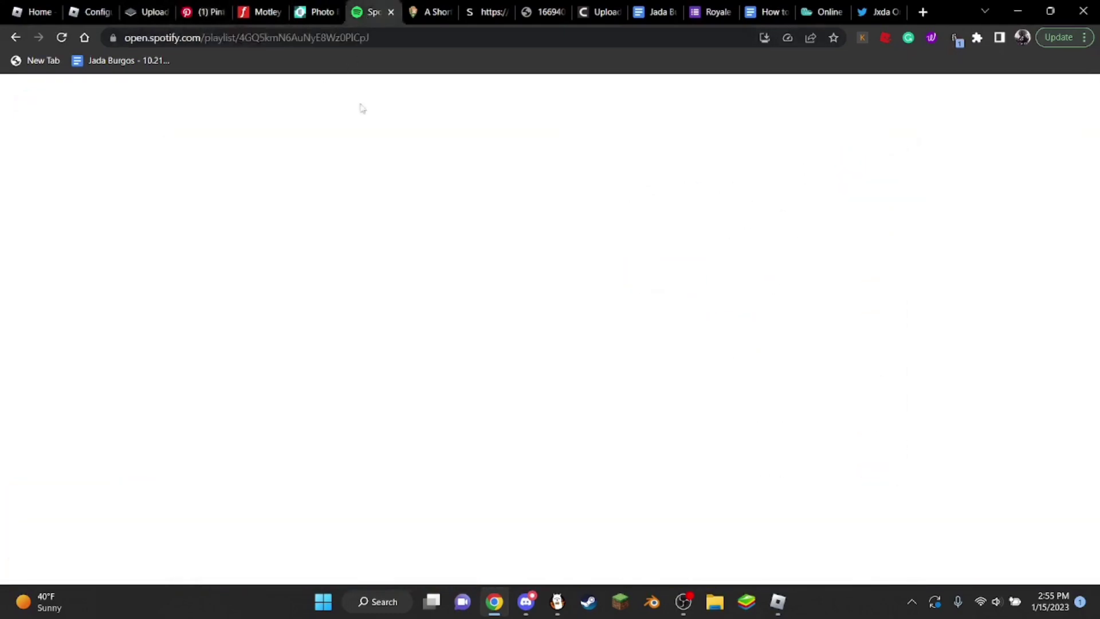
key("ctrl+shift+Tab")
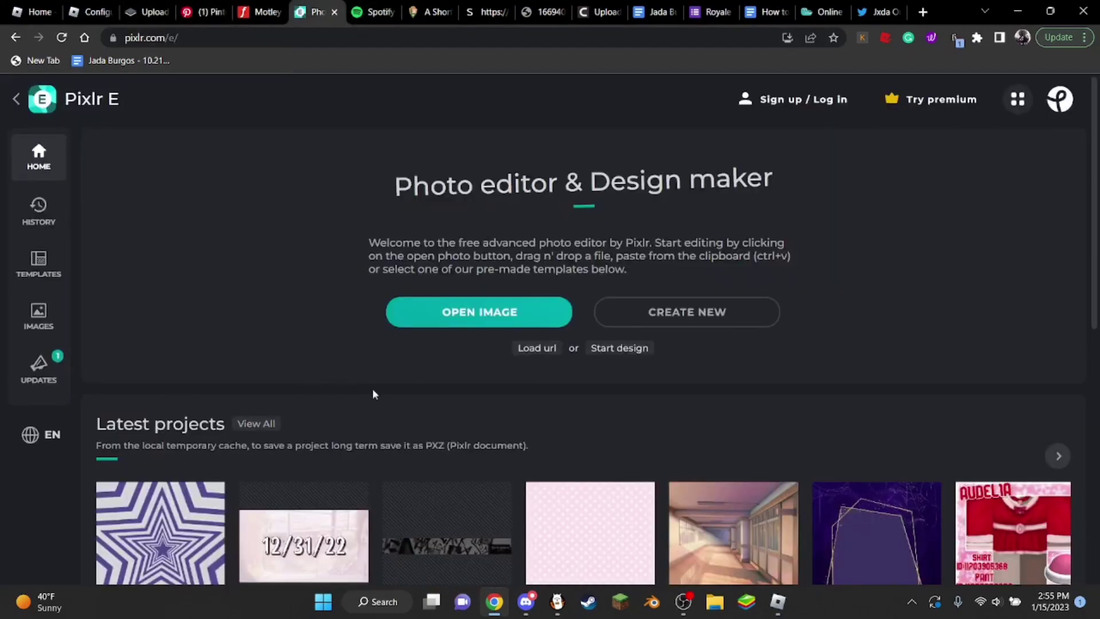
left_click(536, 349)
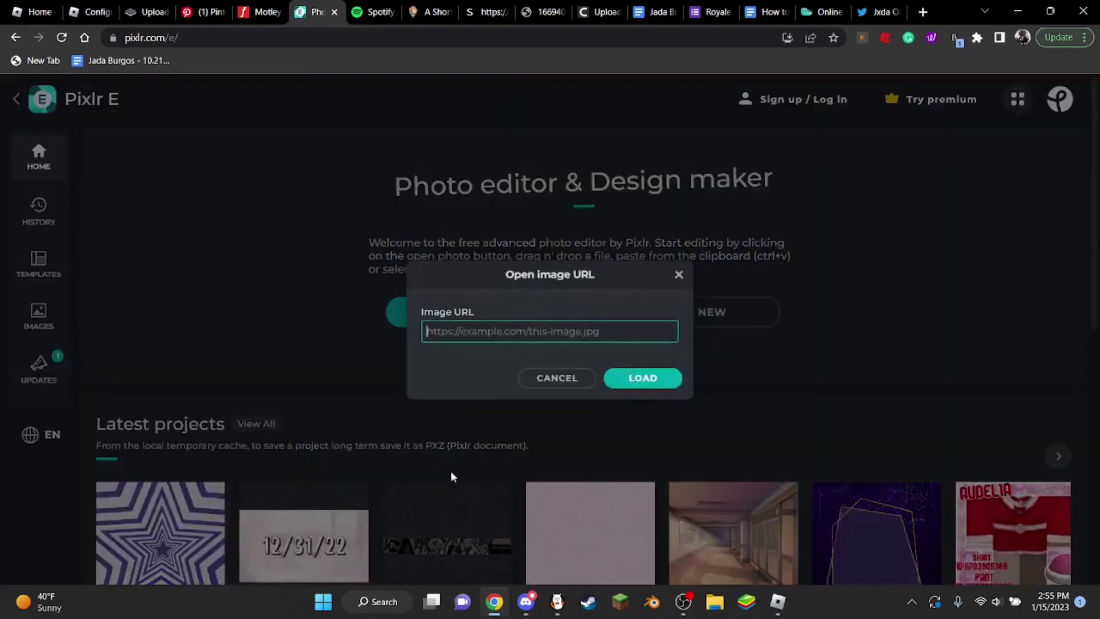
key("ctrl+v")
left_click(608, 379)
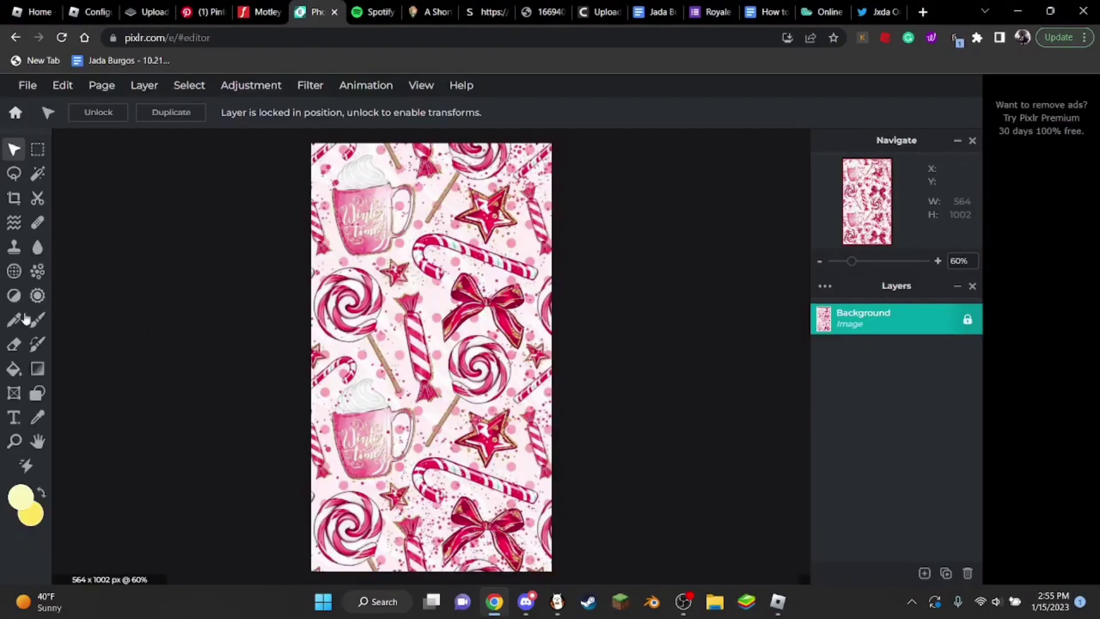
- Crop the pattern to a fixed size of 430 by 430, framing the lower-middle area with the whole mug and candy cane
left_click(14, 199)
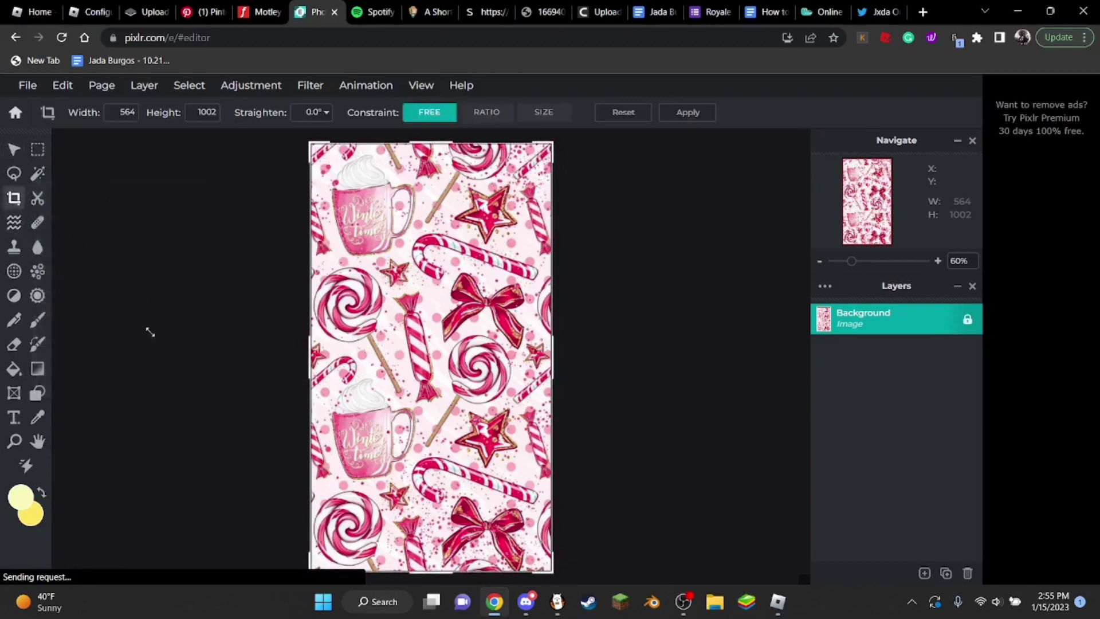
left_click(555, 120)
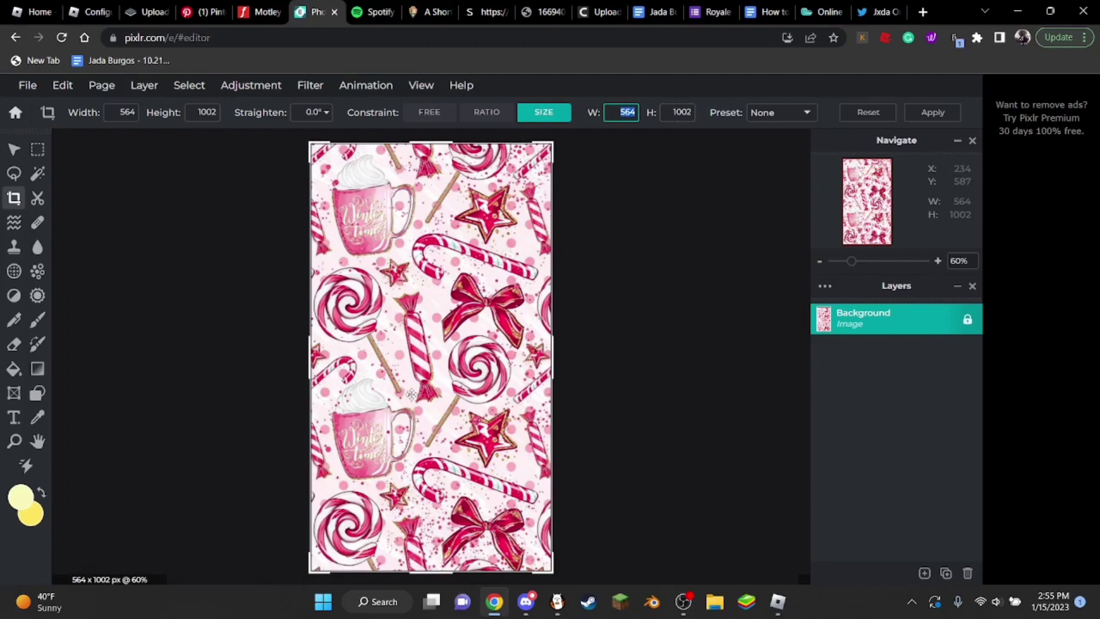
type("430")
left_click(688, 111)
left_click(690, 110)
type("430")
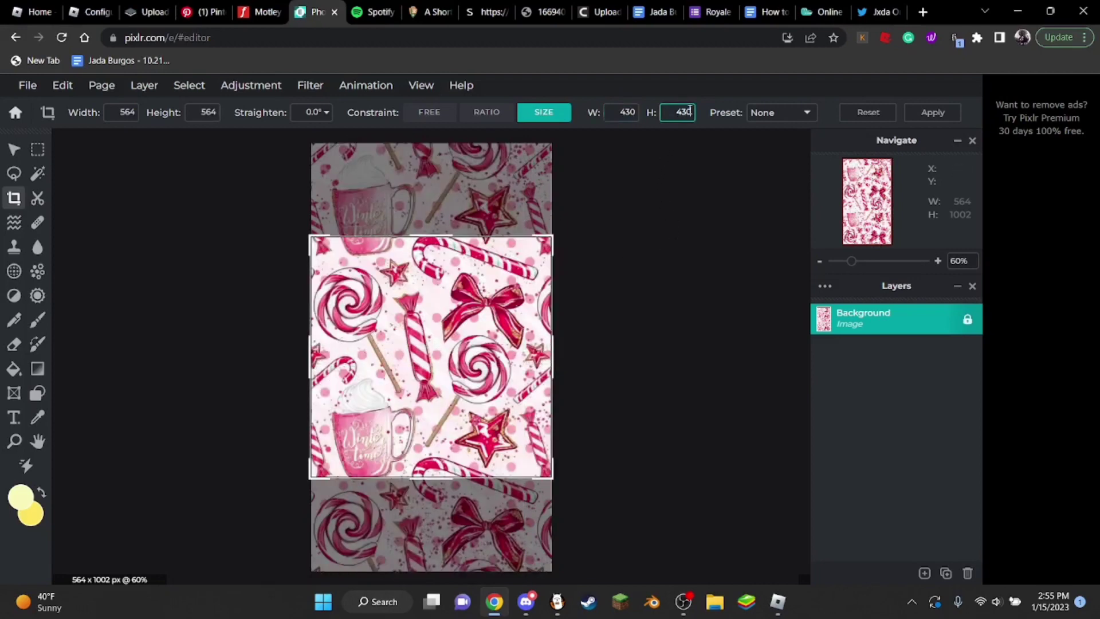
left_click_drag(449, 369, 441, 402)
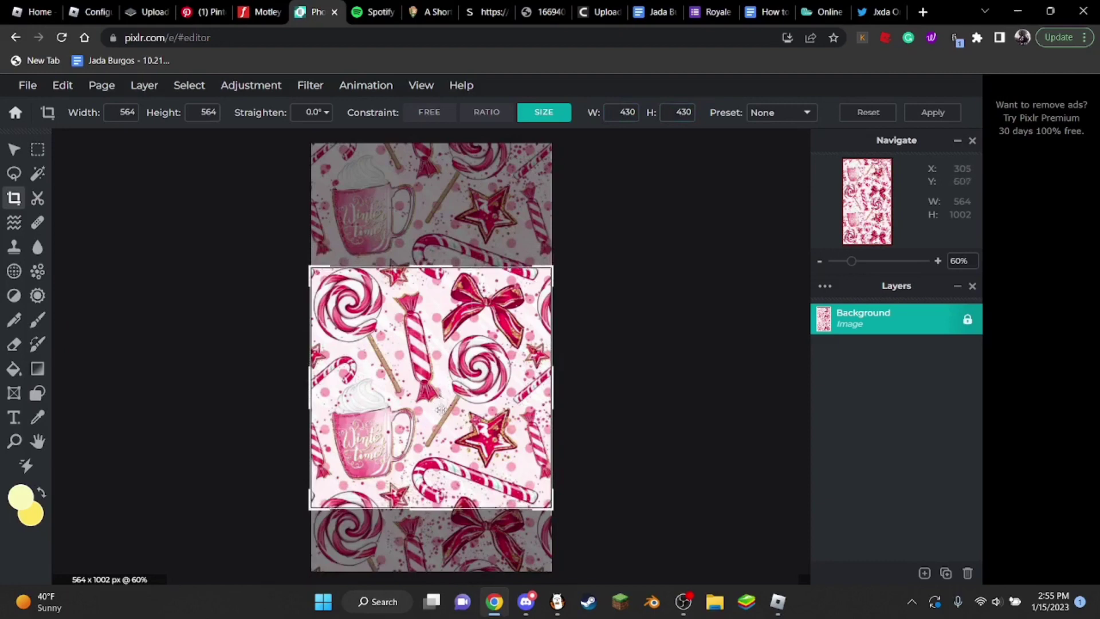
left_click(15, 151)
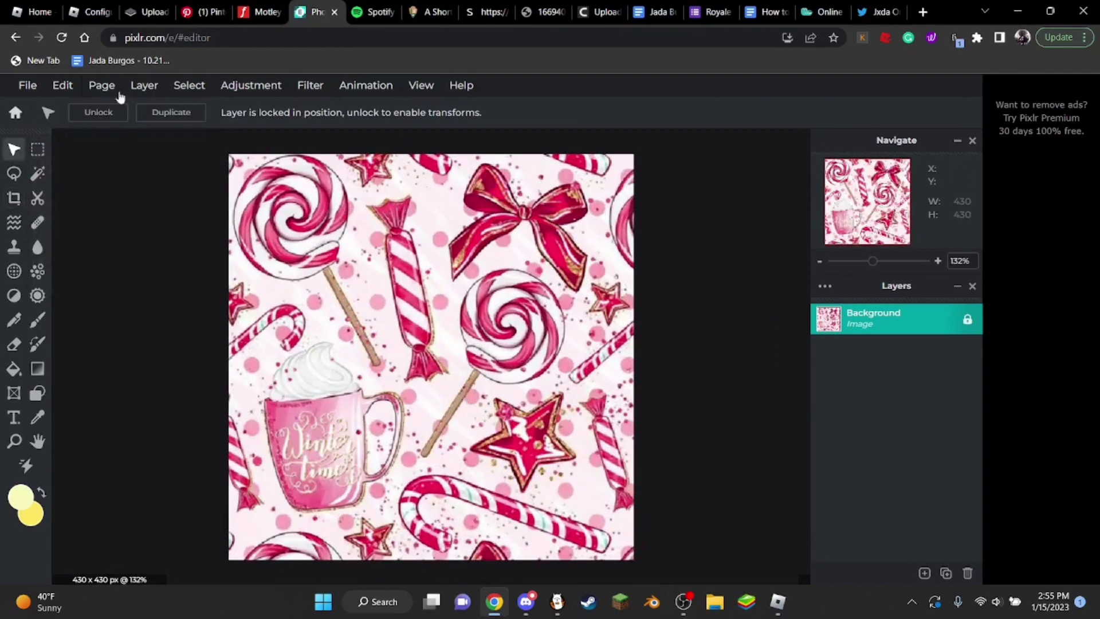
- Save the cropped pattern to Downloads as a high-quality 430 by 430 JPG under its suggested name
left_click(28, 85)
left_click(32, 211)
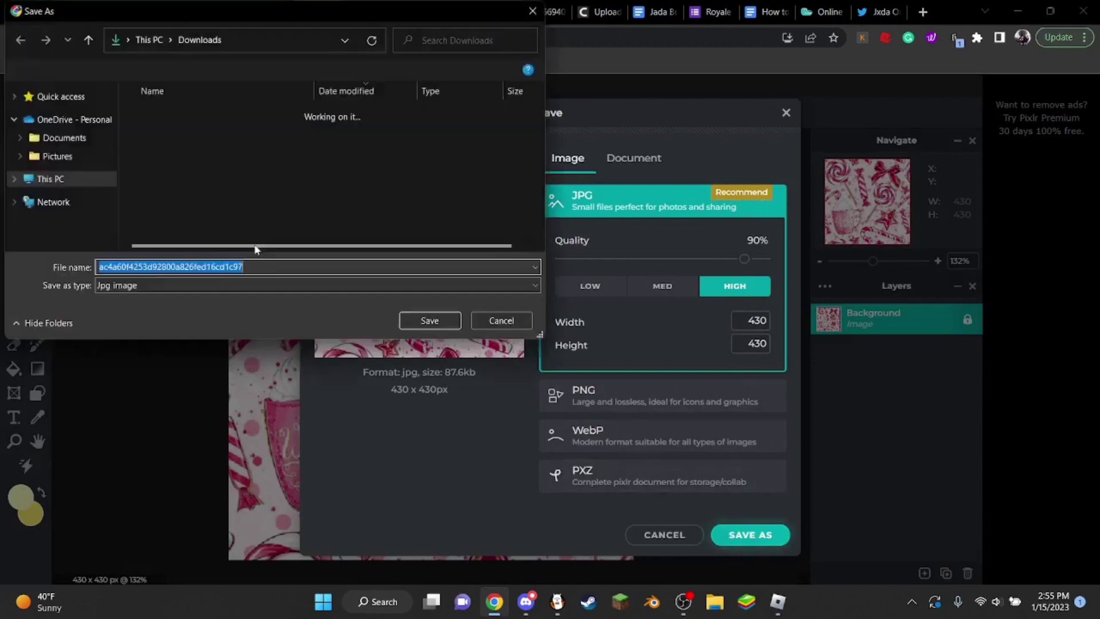
left_click(409, 320)
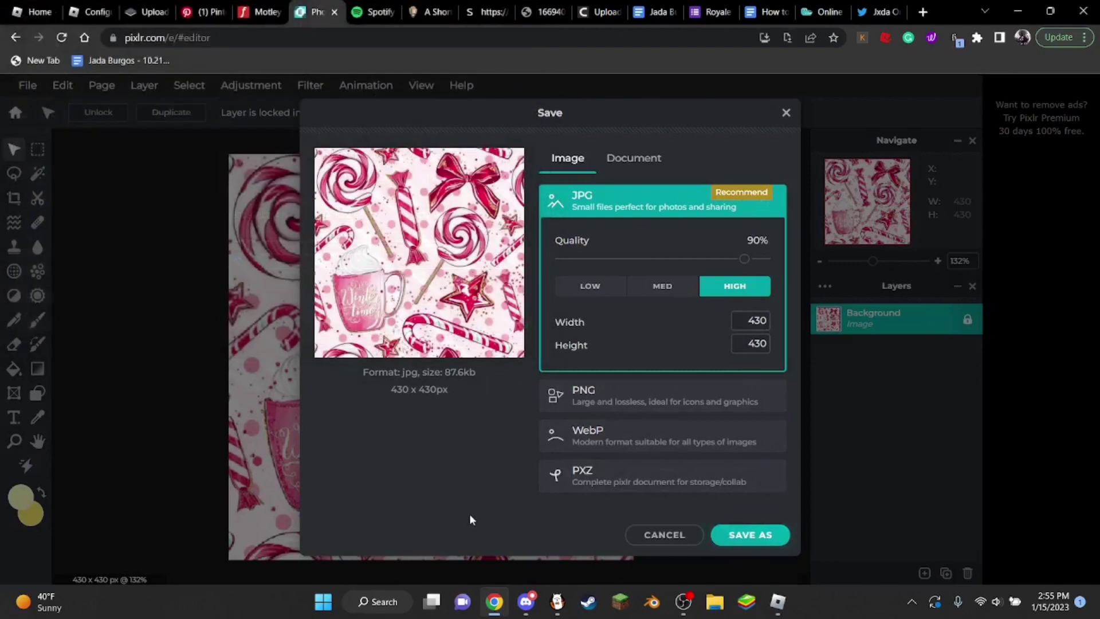
- Switch to FireAlpaca and open the cropped candy pattern ac4a60f4253d92800a826fed16cd1c97 from Downloads
left_click(557, 601)
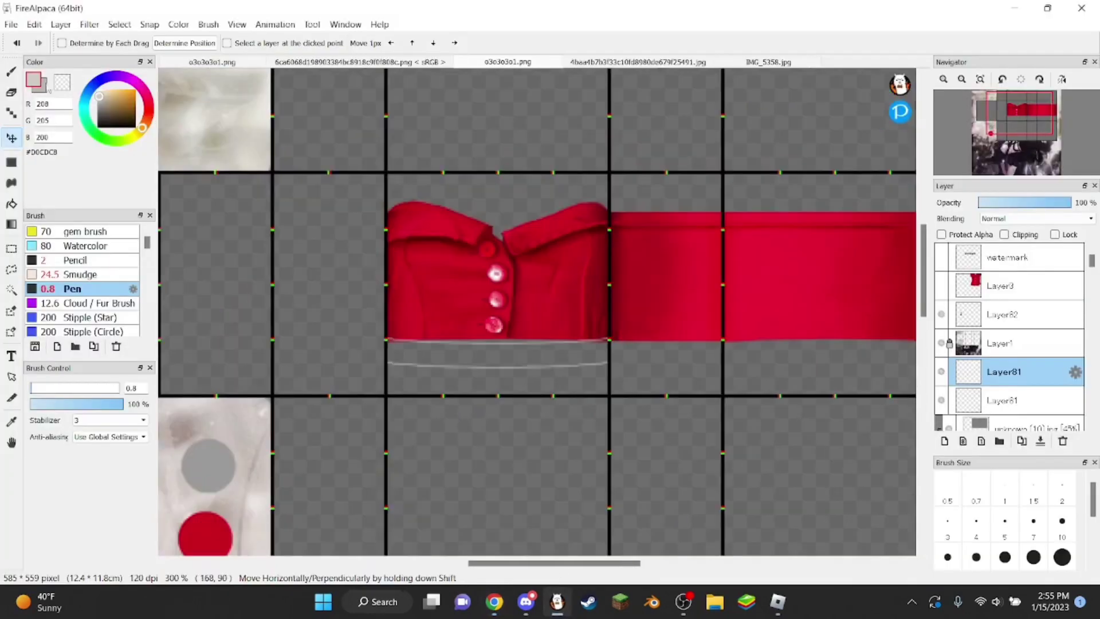
left_click(11, 24)
left_click(106, 258)
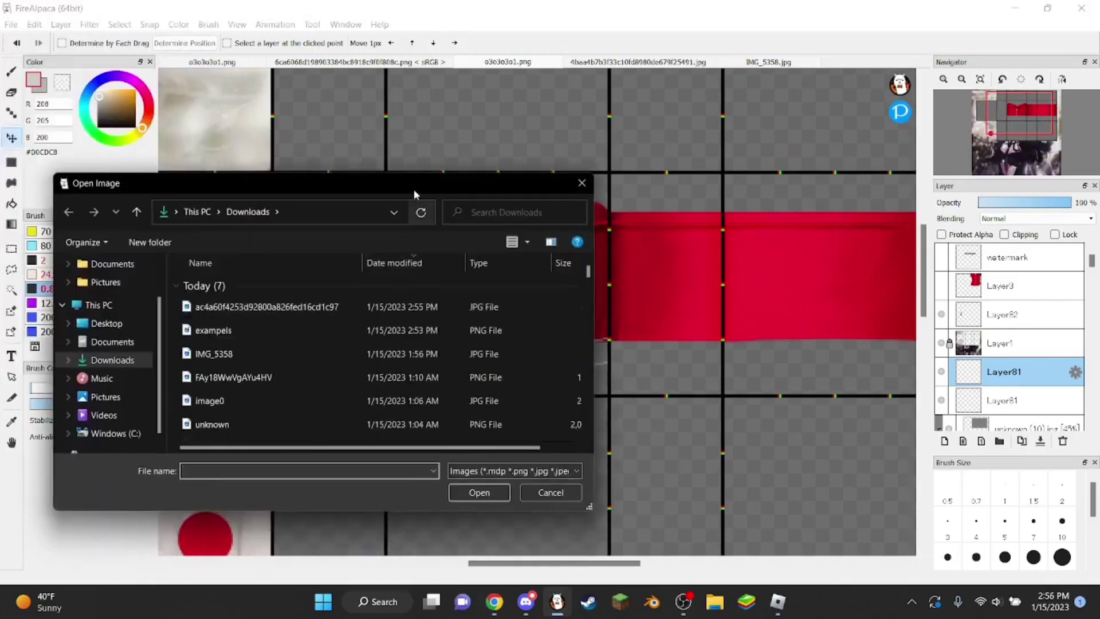
left_click_drag(414, 189, 491, 326)
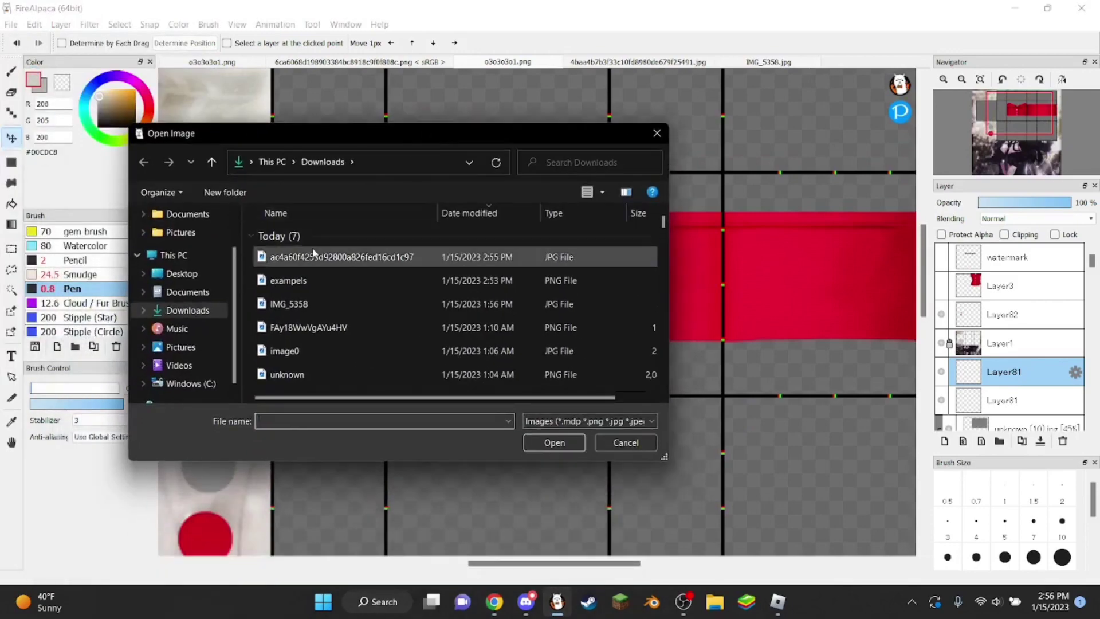
double_click(313, 257)
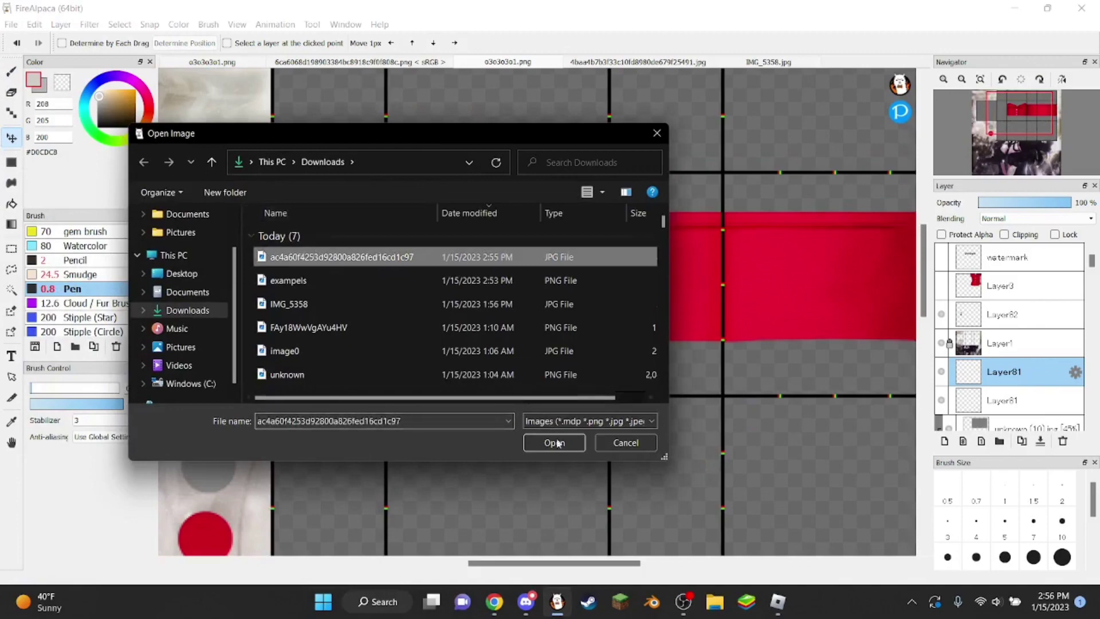
scroll(548, 309, "up", 2)
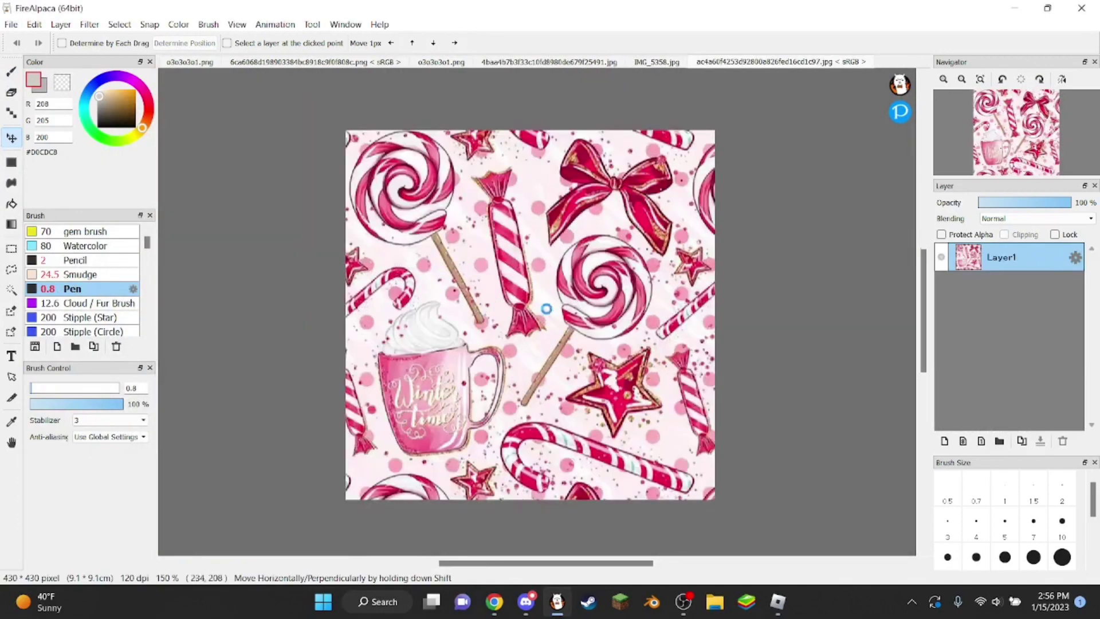
scroll(527, 344, "down", 1)
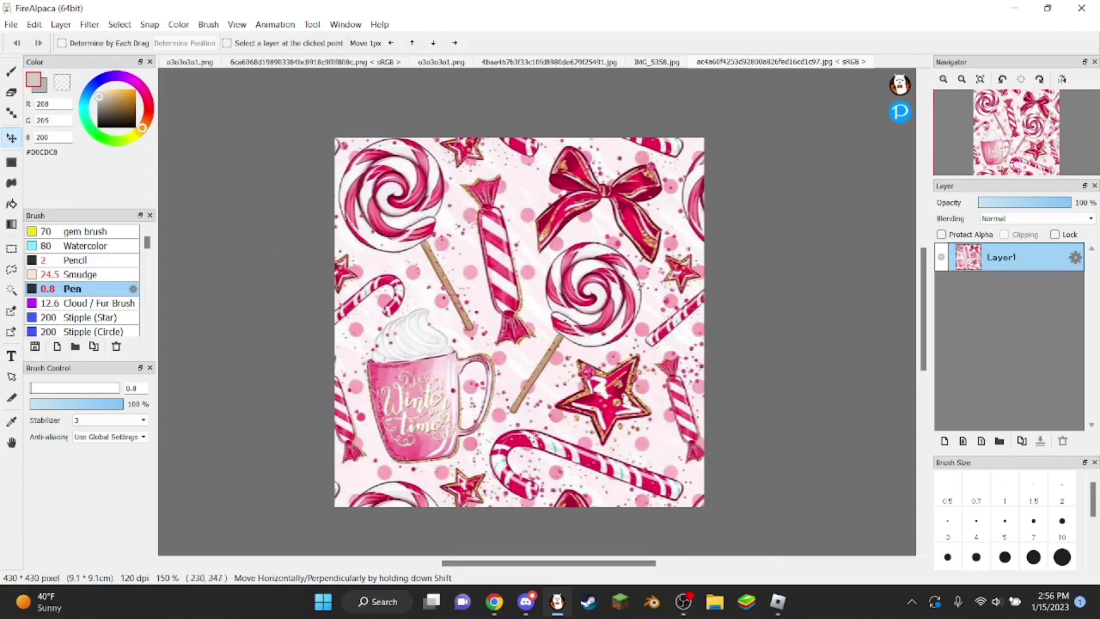
- Import exampels.png from Downloads as a new layer over the candy pattern
left_click(10, 24)
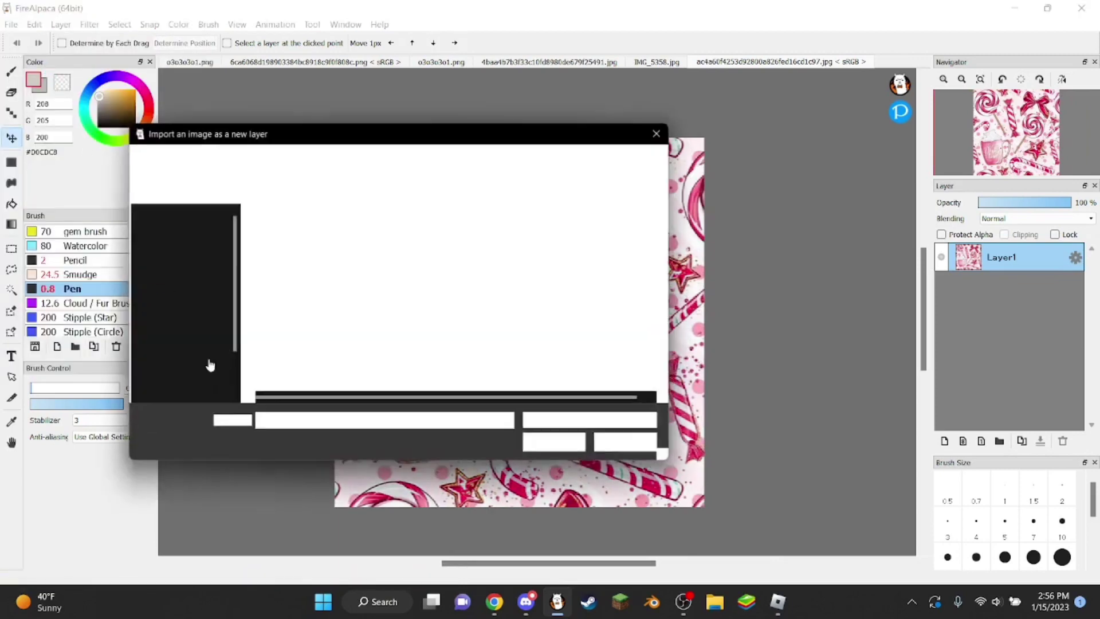
left_click(299, 280)
left_click(554, 443)
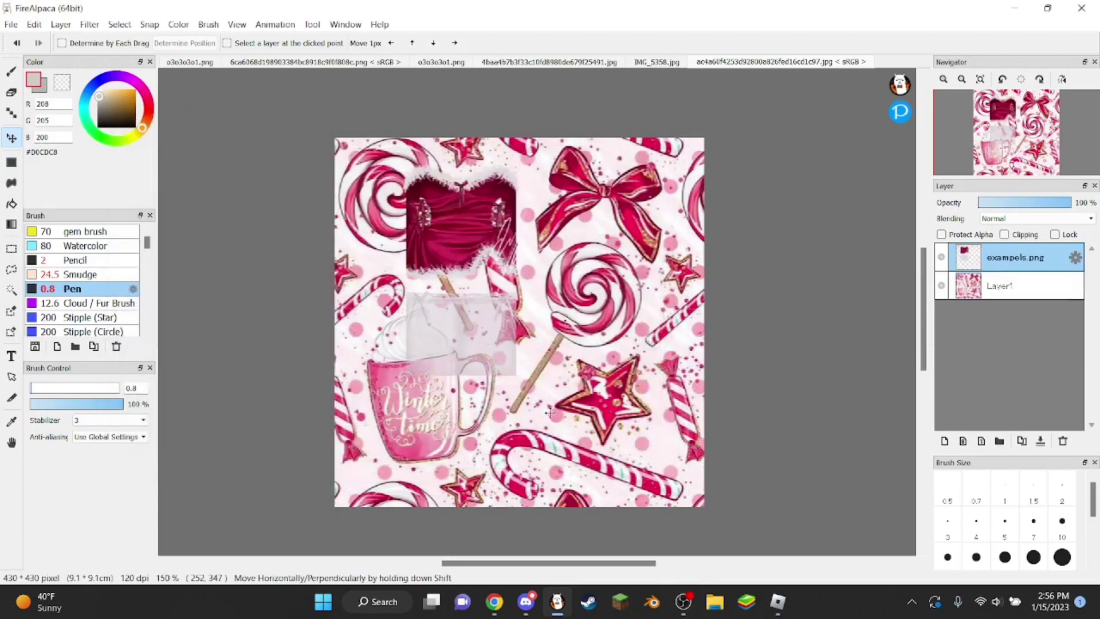
- Move the imported outfit layer down and across to near the centre of the canvas
left_click_drag(514, 302, 570, 347)
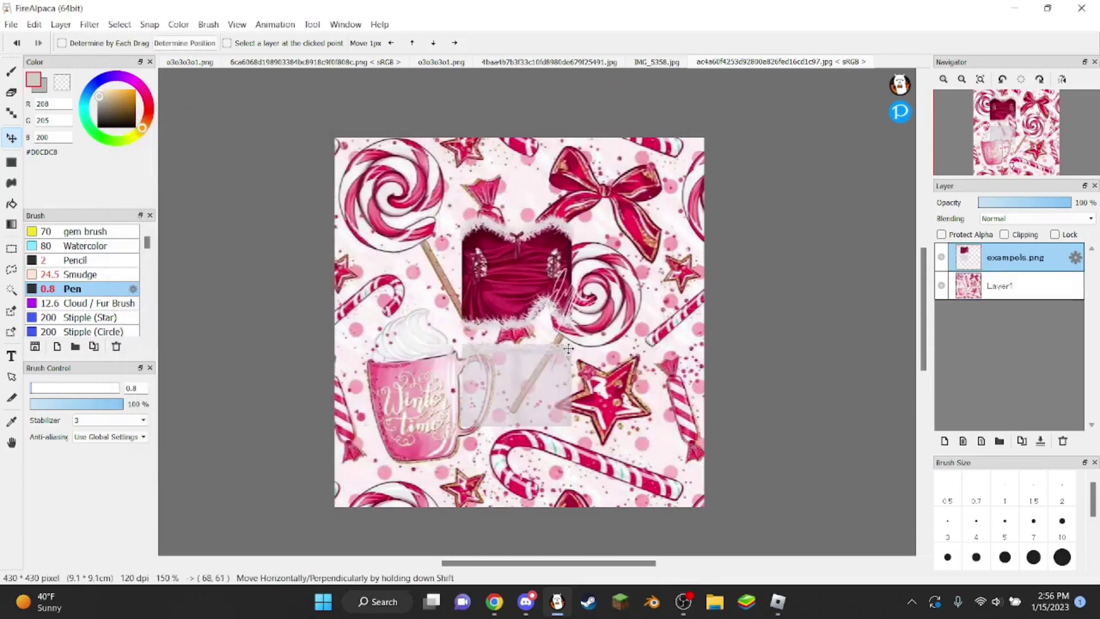
scroll(527, 298, "up", 2)
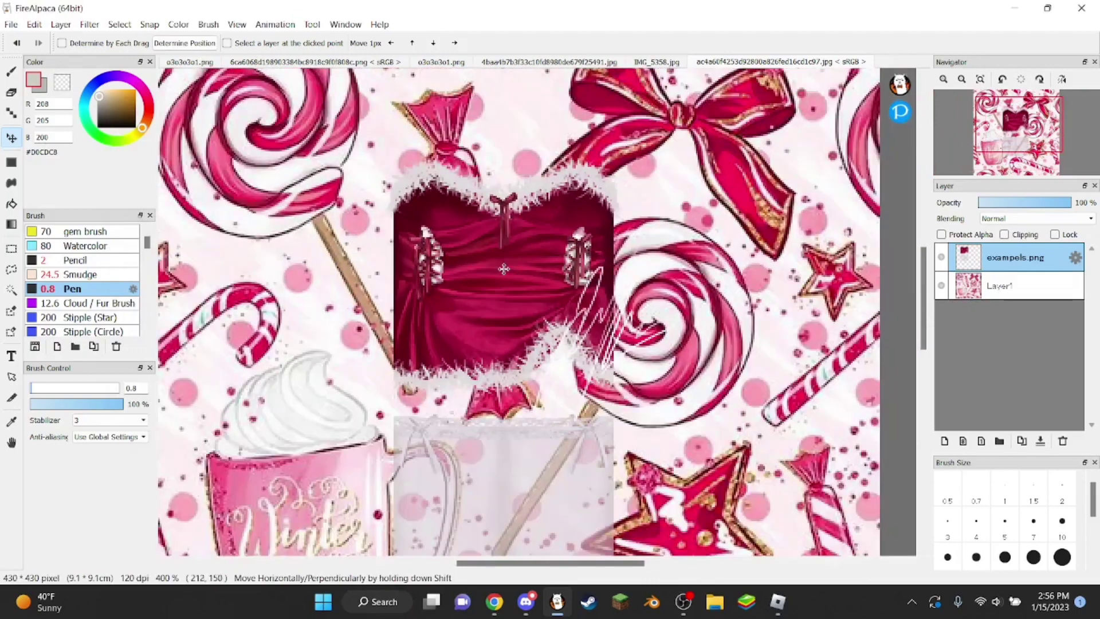
scroll(487, 286, "down", 2)
scroll(523, 345, "up", 1)
left_click_drag(531, 283, 524, 292)
scroll(524, 292, "up", 2)
scroll(521, 287, "down", 3)
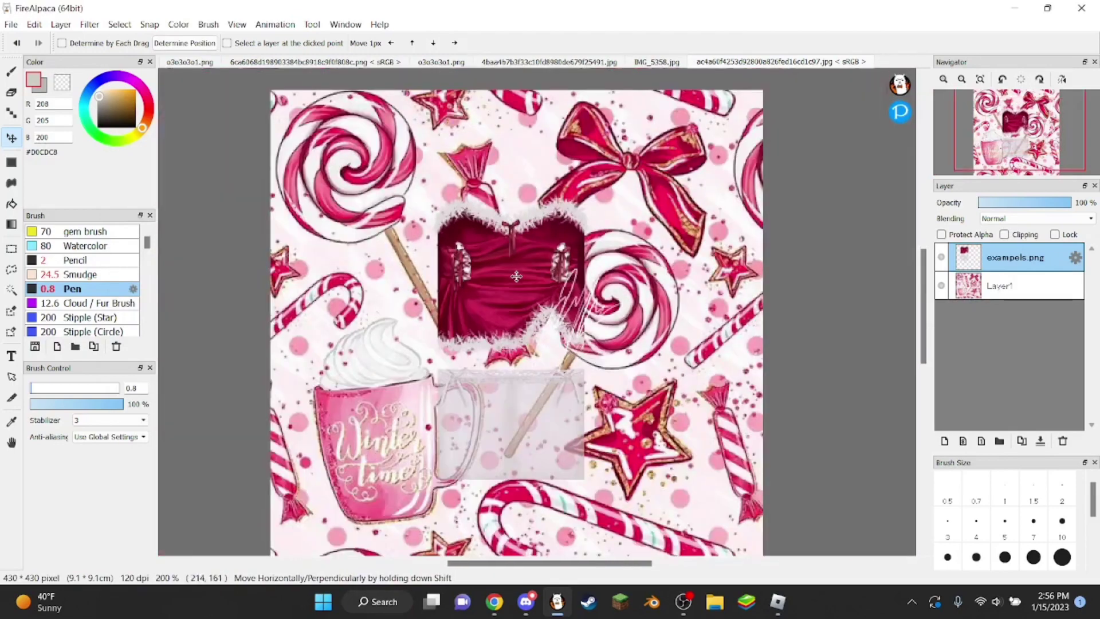
- Delete the imported outfit layer and resize the candy pattern image to 330 by 330 pixels
scroll(513, 275, "up", 4)
scroll(508, 269, "down", 2)
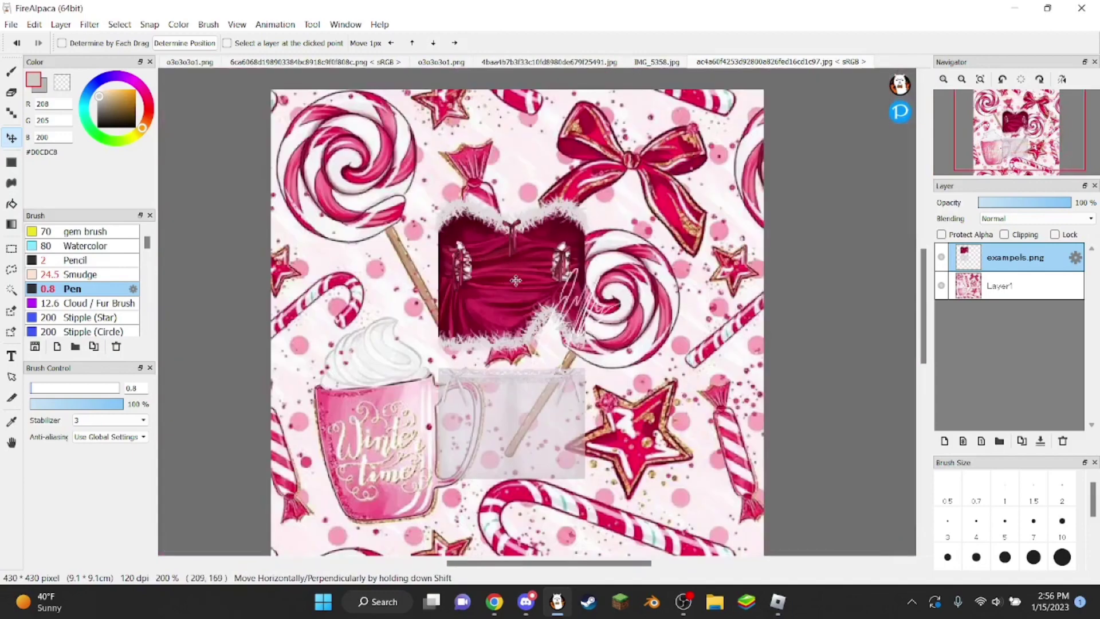
scroll(510, 289, "down", 1)
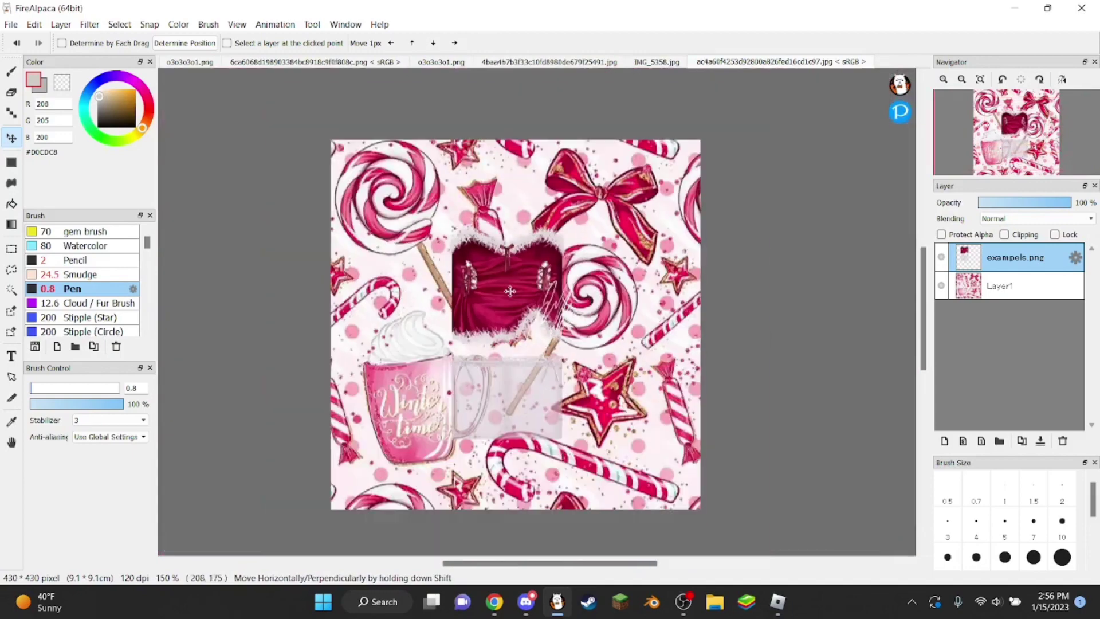
left_click(1062, 441)
left_click(34, 24)
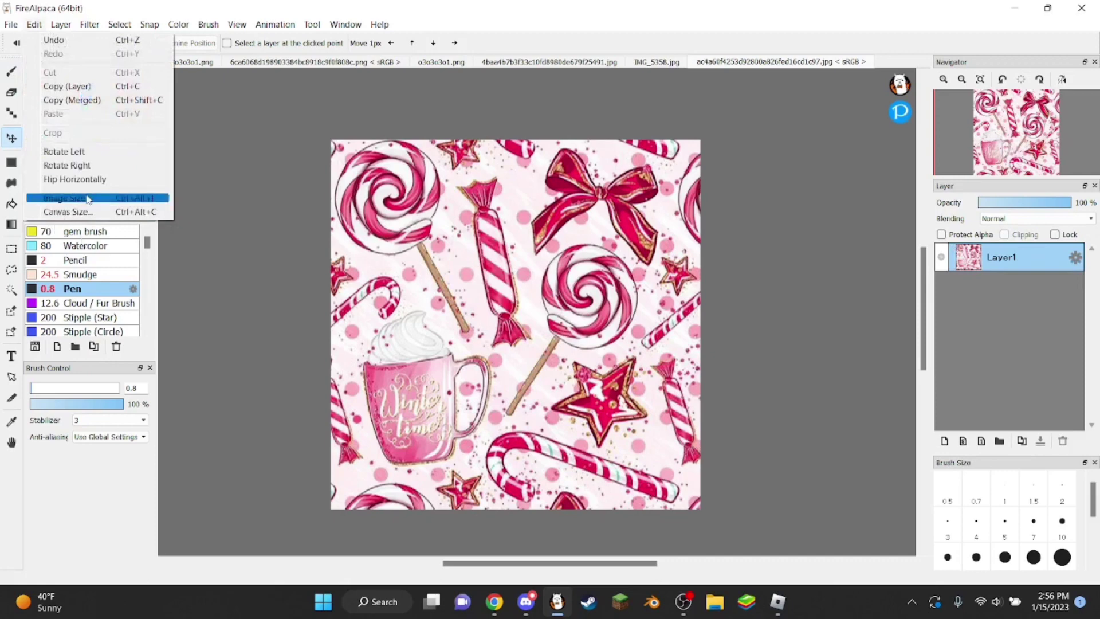
left_click(66, 198)
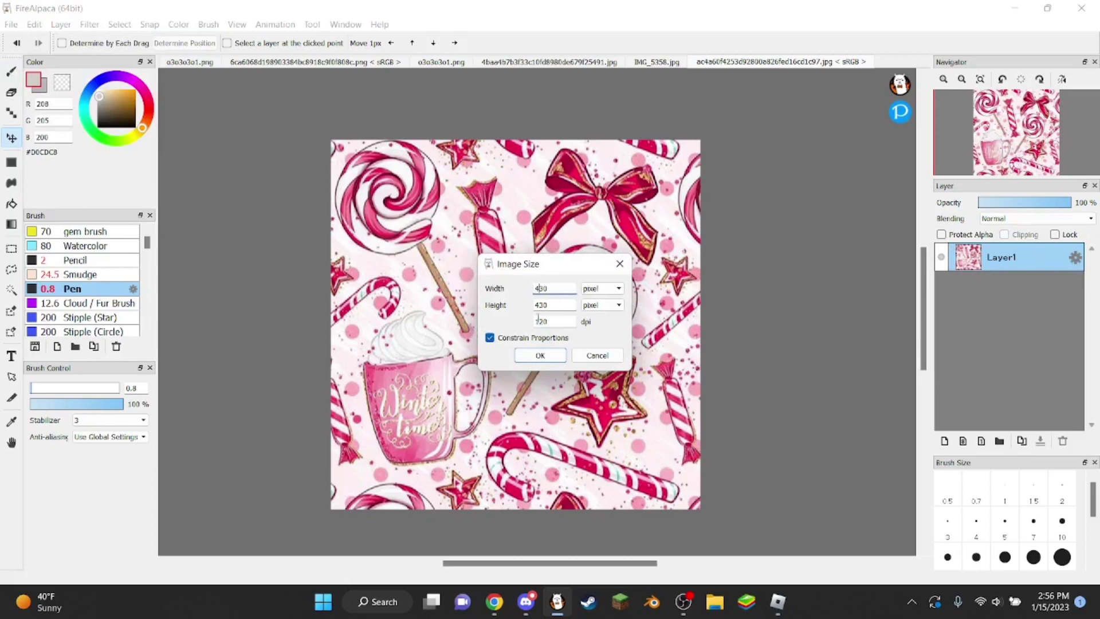
left_click(538, 354)
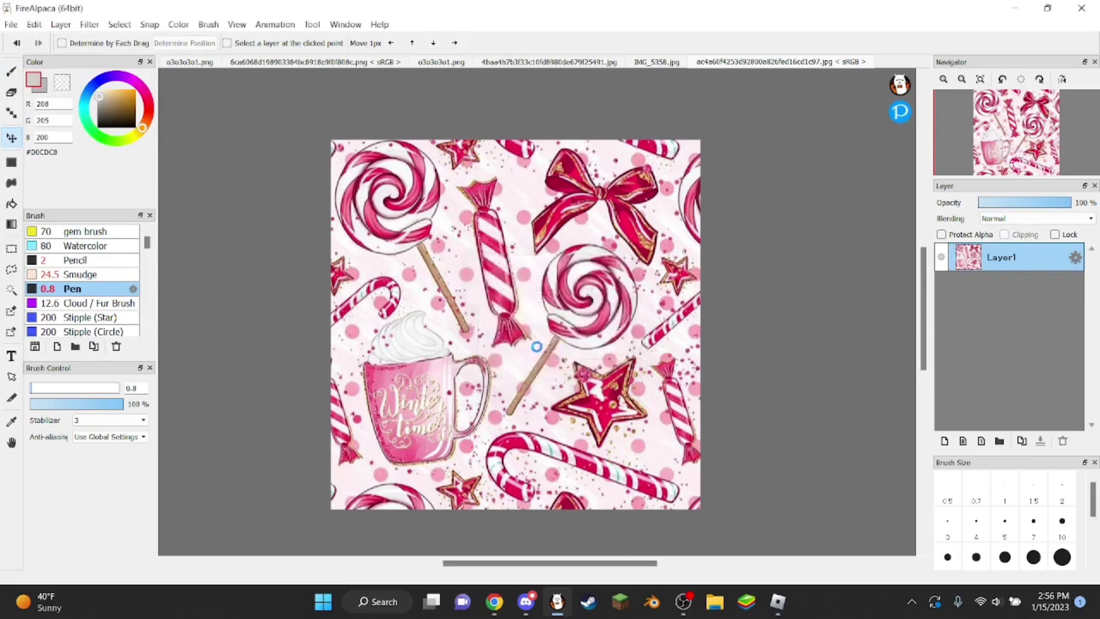
- Import exampels.png from Downloads as a new layer and move the outfit to near the centre of the canvas
left_click(11, 24)
left_click(63, 113)
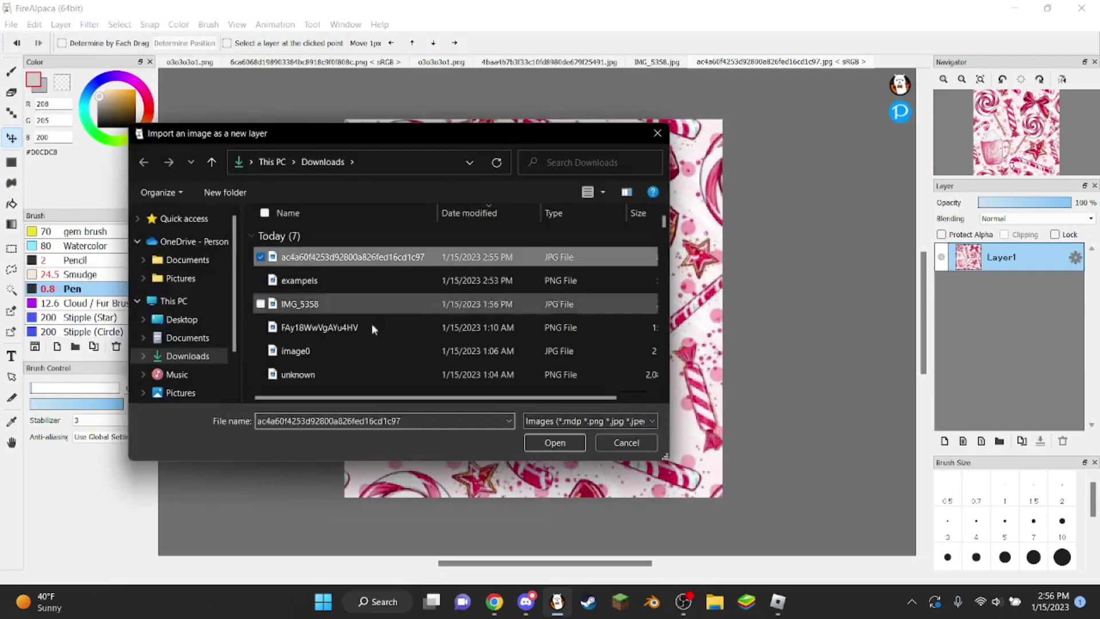
double_click(299, 280)
left_click_drag(576, 325, 596, 344)
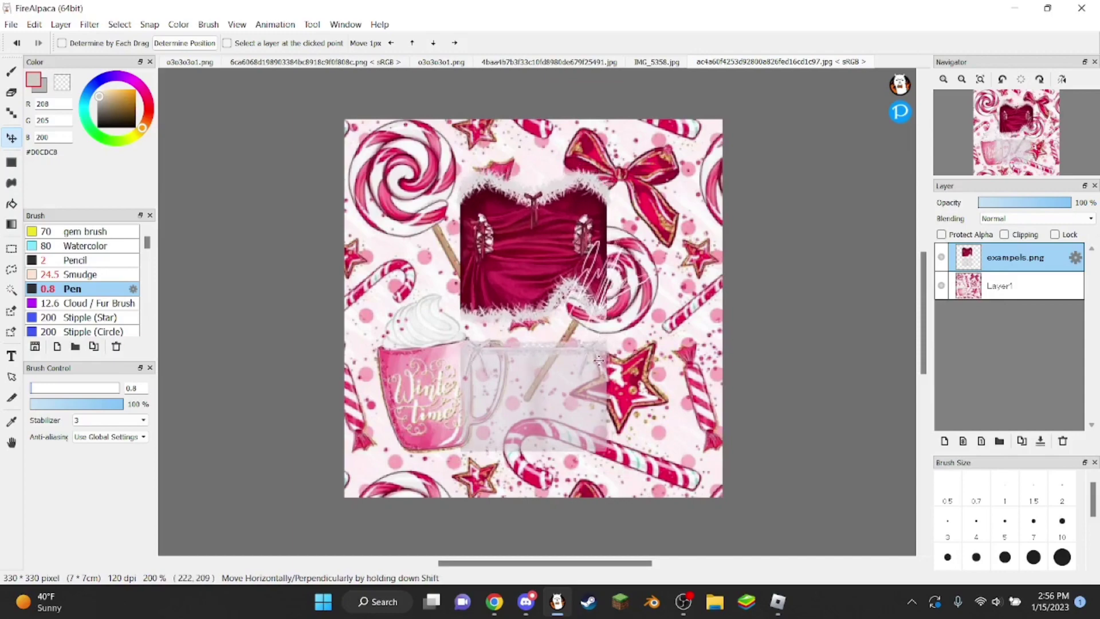
scroll(605, 304, "up", 2)
scroll(597, 285, "down", 2)
scroll(569, 299, "up", 1)
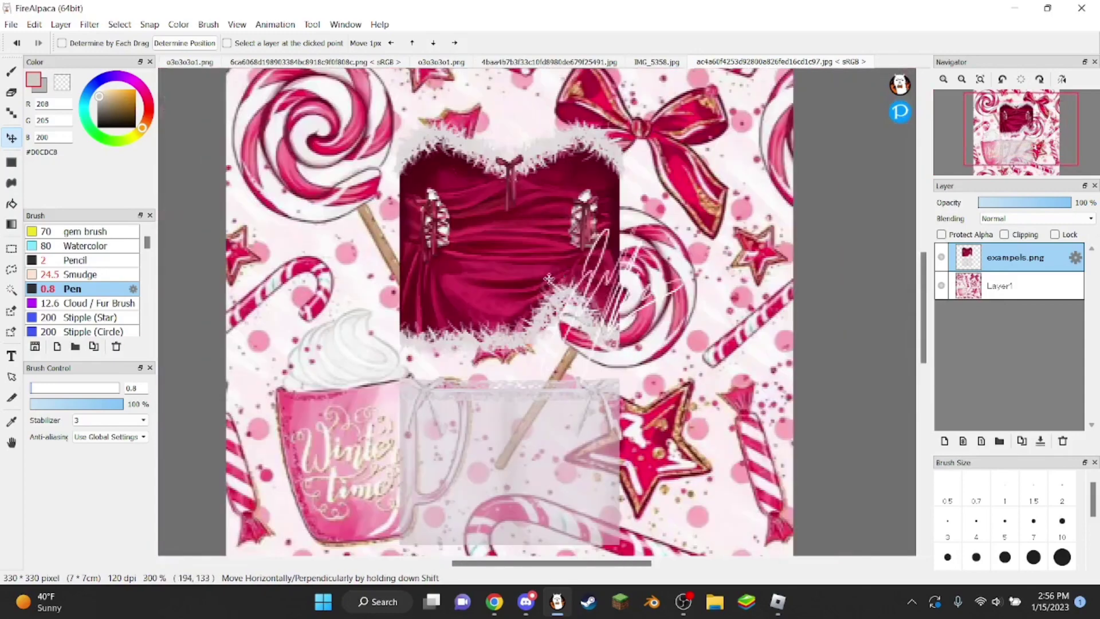
scroll(557, 278, "down", 1)
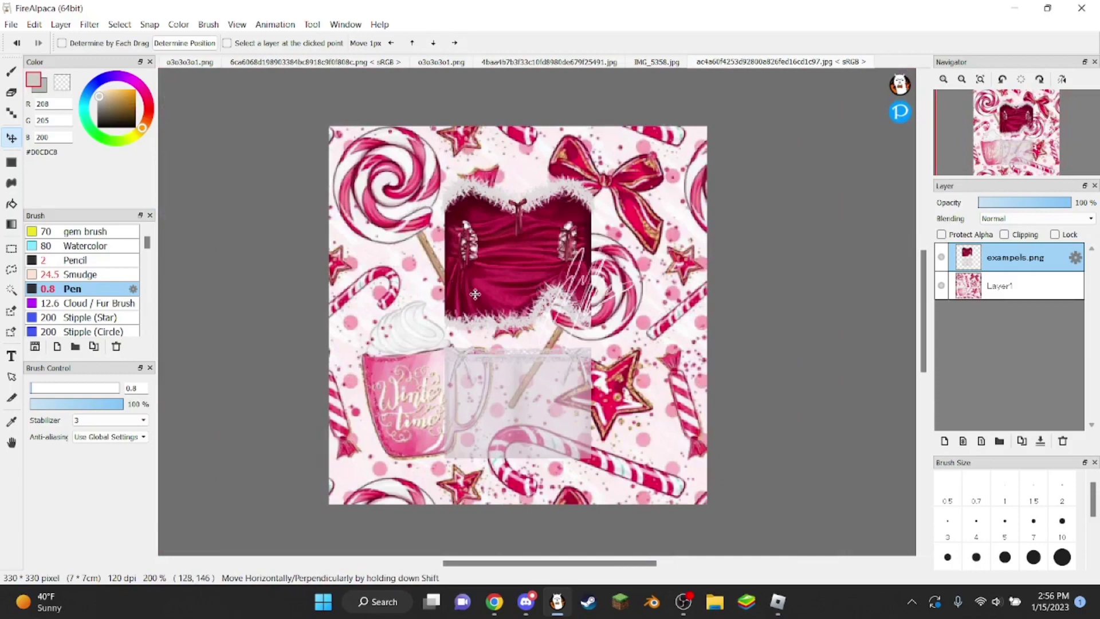
scroll(561, 401, "up", 1)
scroll(544, 381, "down", 1)
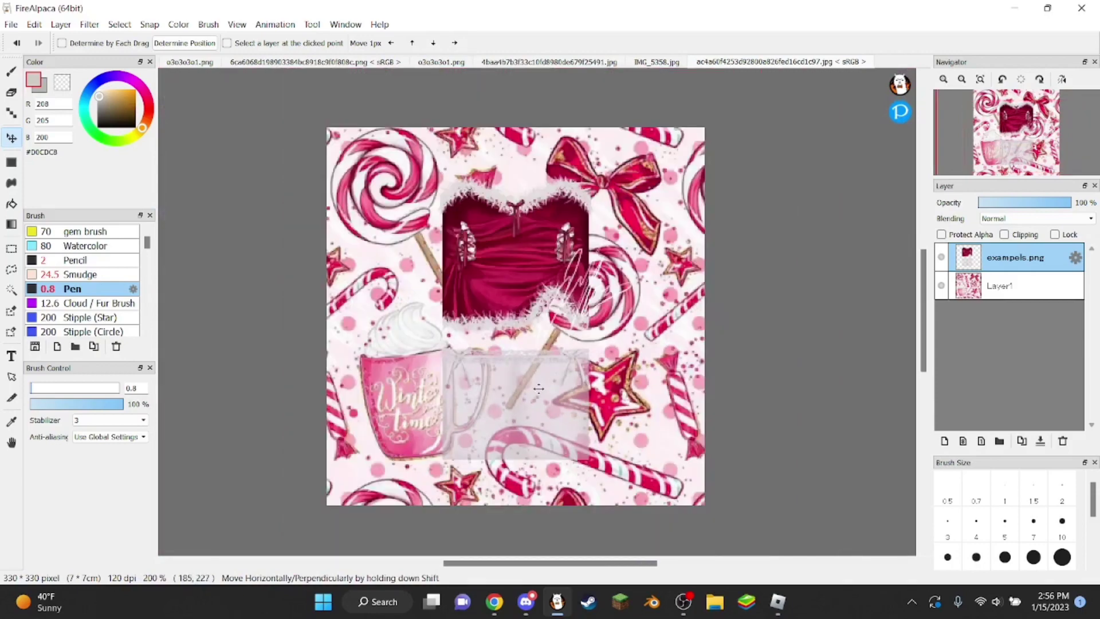
- Switch to the Twitter profile in the browser and examine the enlarged showcase image of the dark vest-and-skirt outfit
key("alt+Tab")
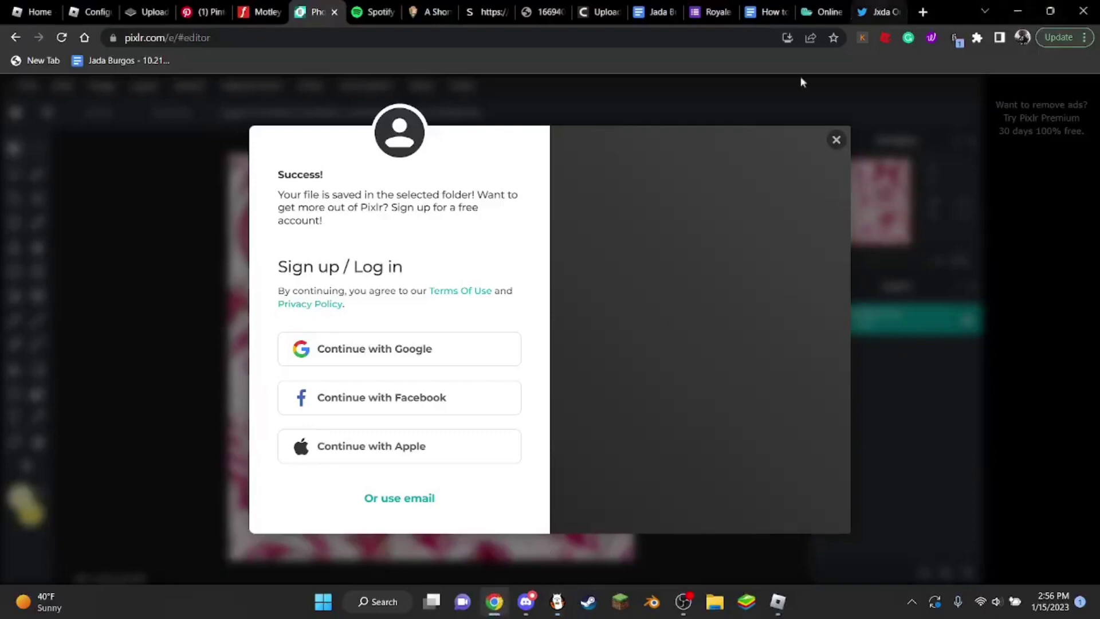
left_click(880, 12)
scroll(601, 350, "down", 1)
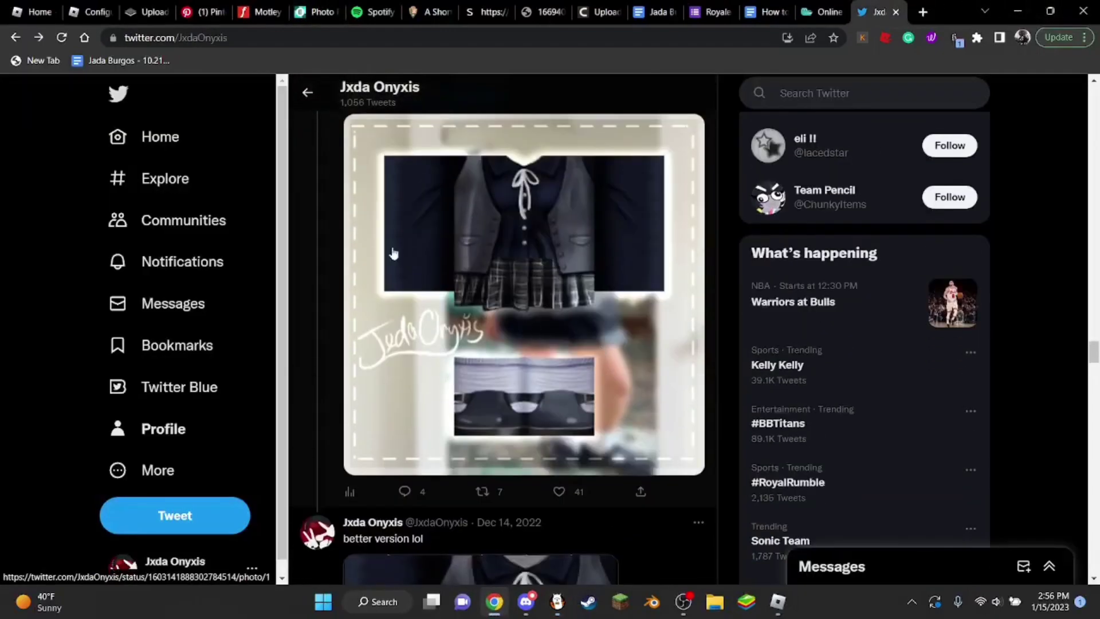
scroll(464, 378, "up", 2)
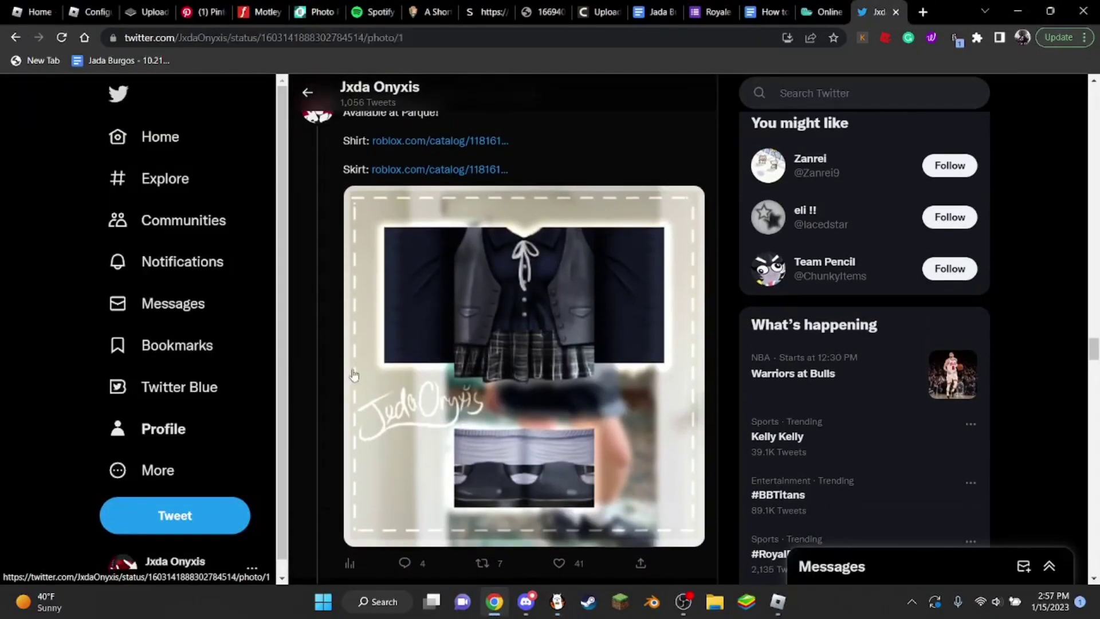
left_click(555, 313)
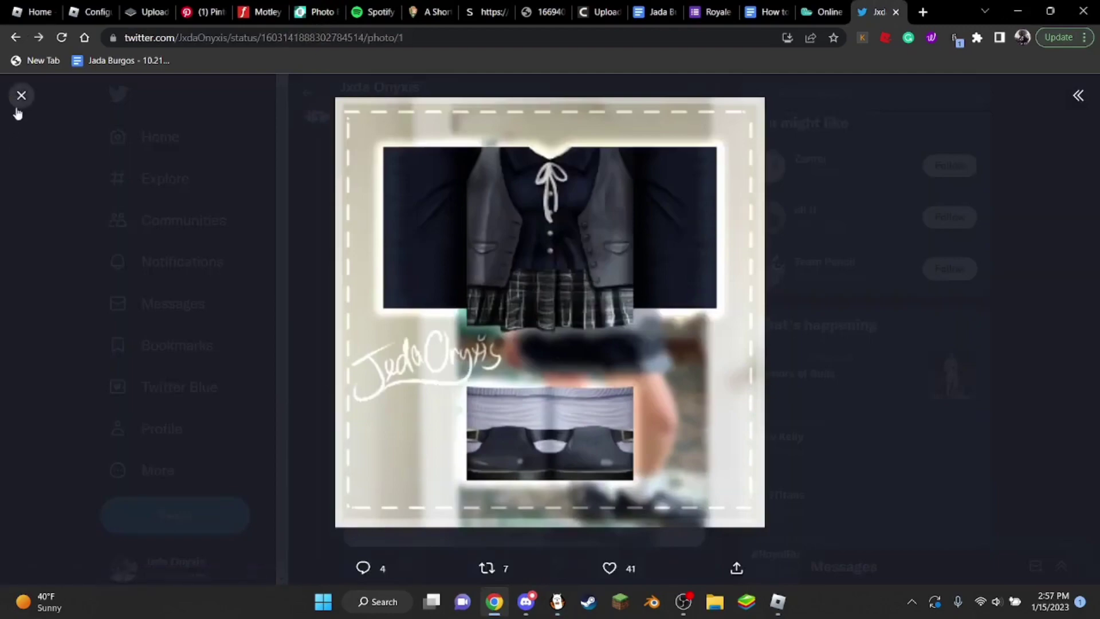
left_click(18, 94)
- Examine the backgrounds and borders of the profile's Christmas outfit showcases, including an enlarged view of the Club Vera image
scroll(429, 216, "down", 10)
scroll(429, 215, "down", 20)
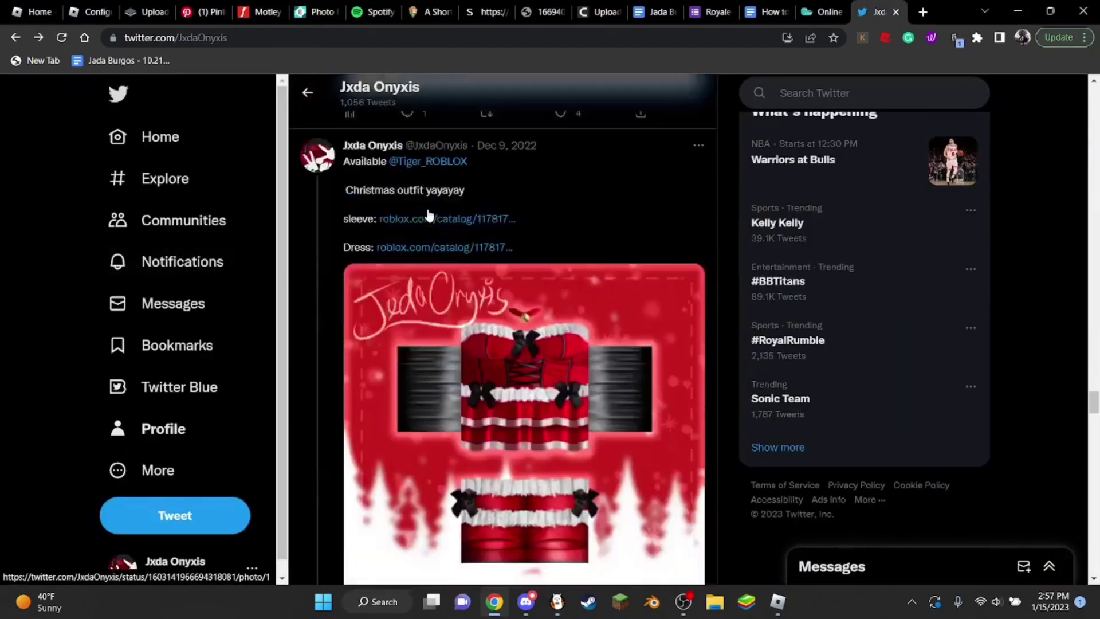
scroll(429, 215, "down", 20)
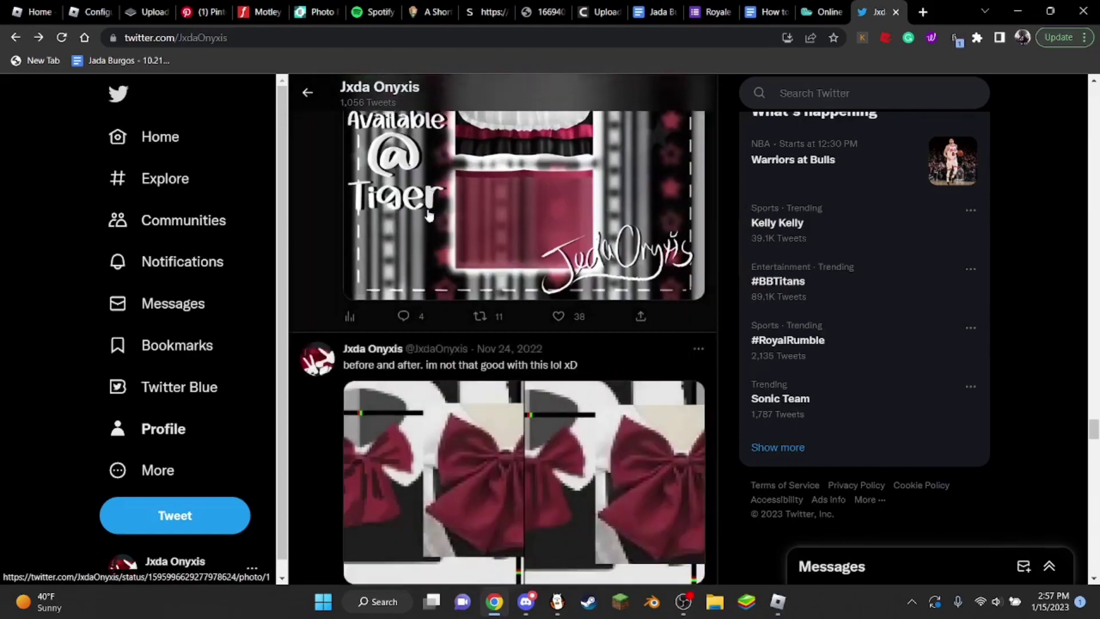
scroll(437, 221, "up", 3)
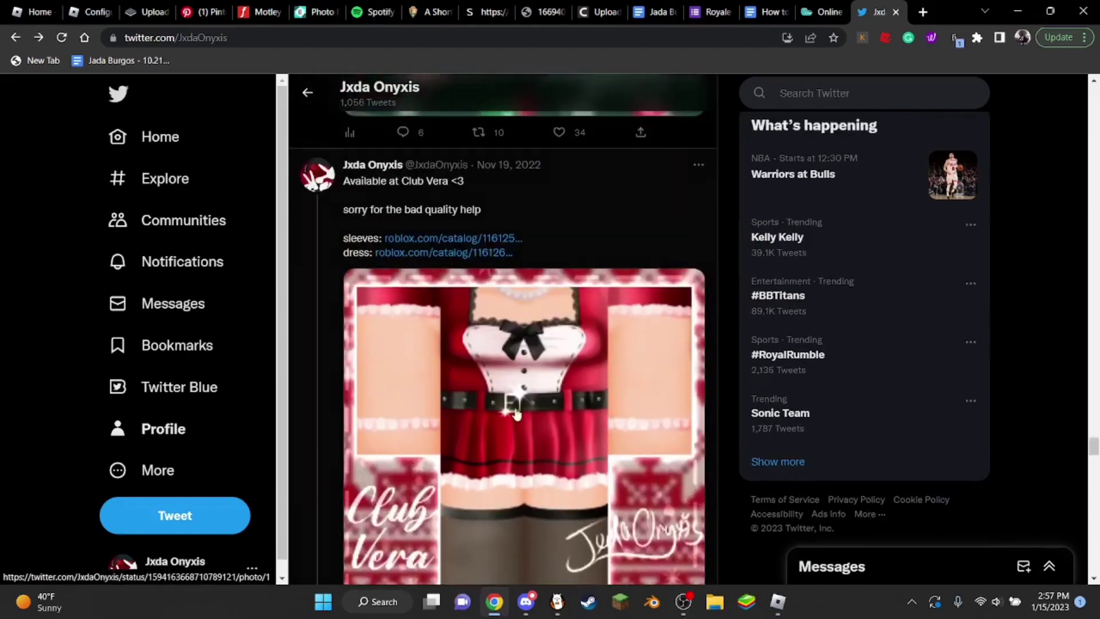
left_click(398, 349)
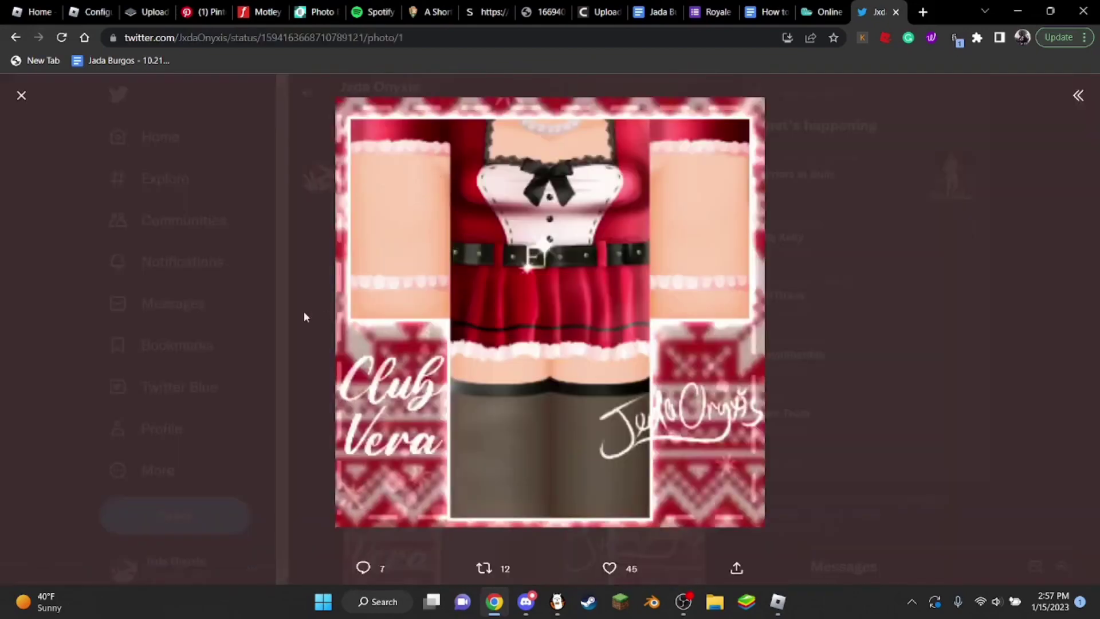
left_click(22, 95)
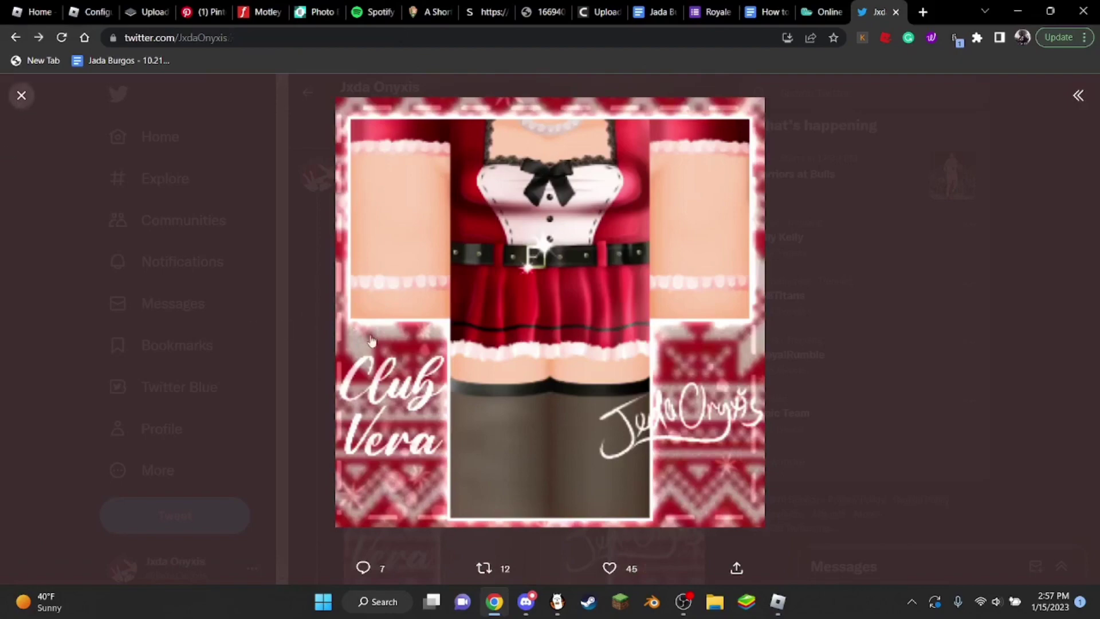
scroll(395, 338, "down", 4)
scroll(385, 328, "down", 12)
scroll(424, 380, "up", 6)
scroll(426, 382, "up", 1)
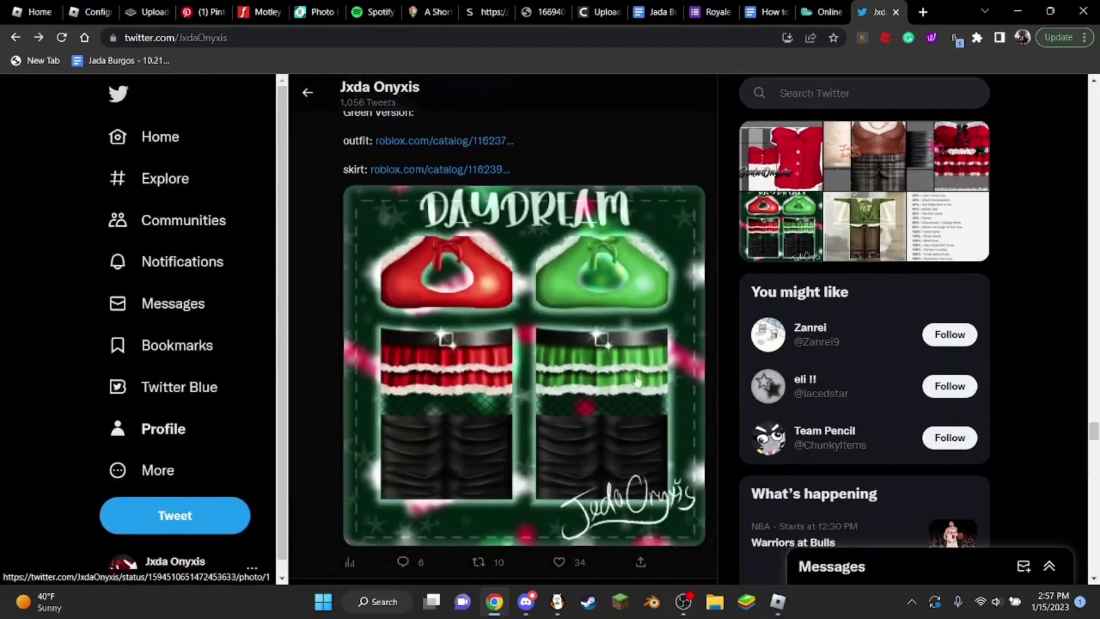
scroll(419, 305, "down", 8)
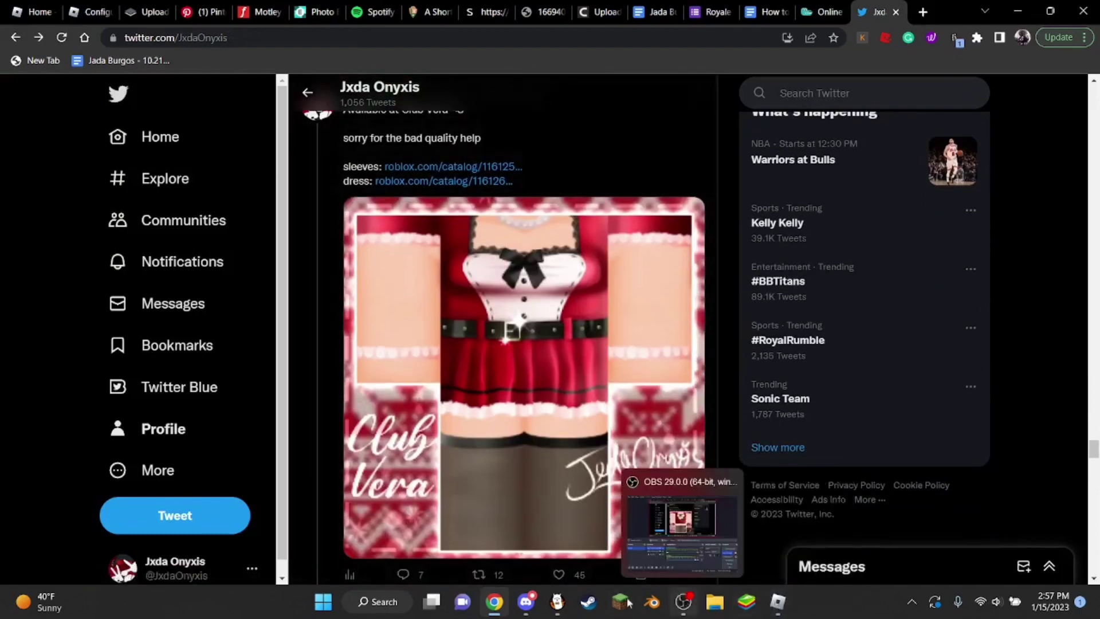
- Switch back to FireAlpaca and apply a Gaussian Blur of 1.57 to the candy background layer
left_click(526, 601)
left_click(558, 601)
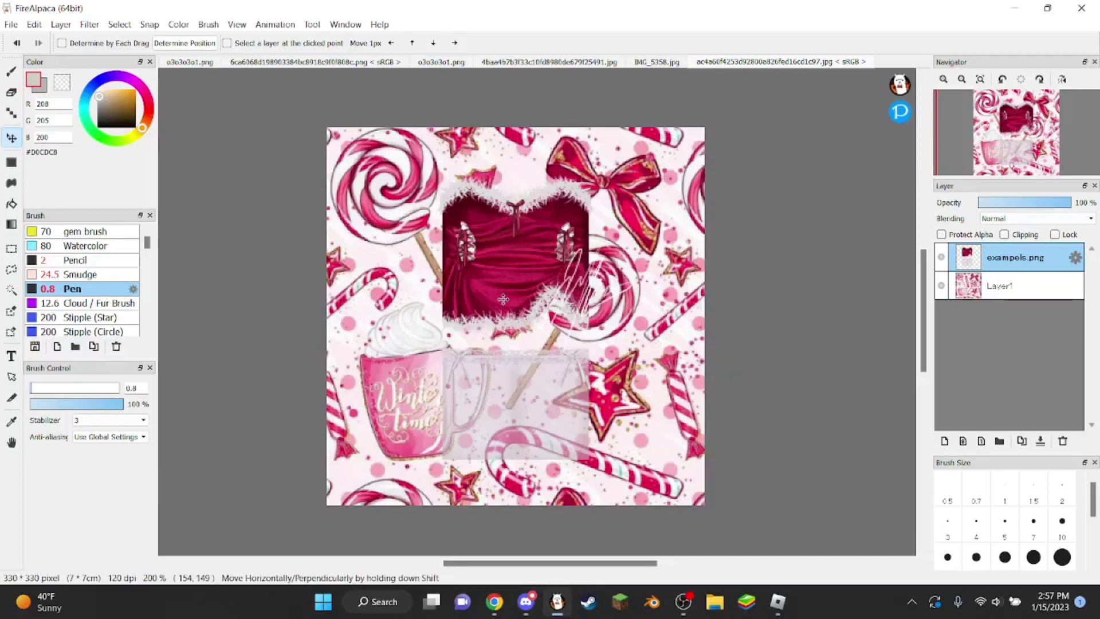
left_click(987, 295)
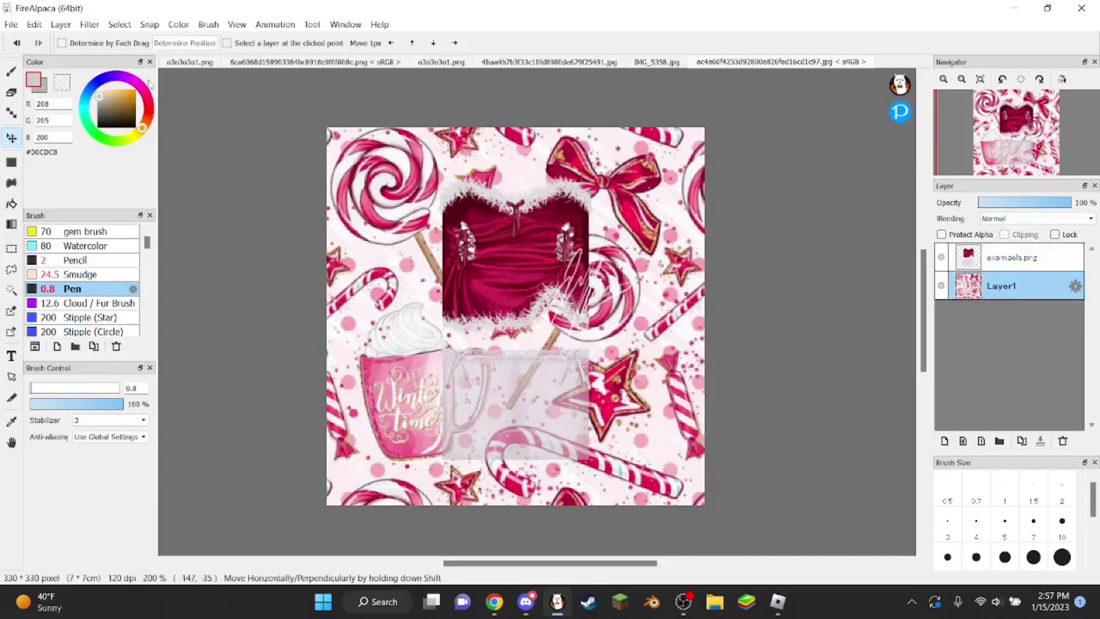
left_click(89, 24)
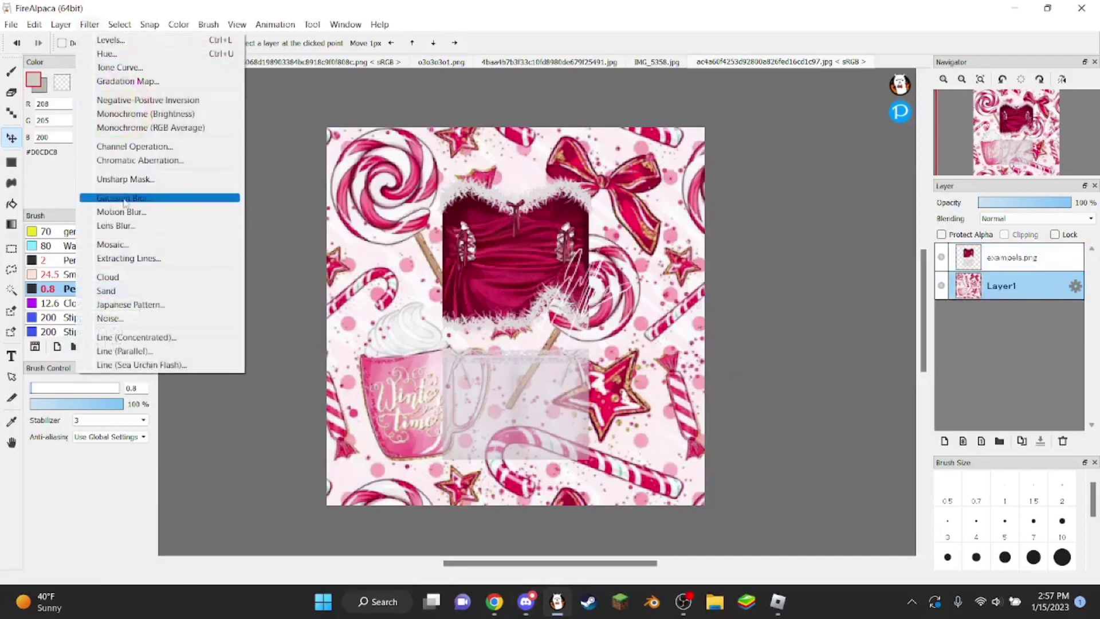
left_click(152, 199)
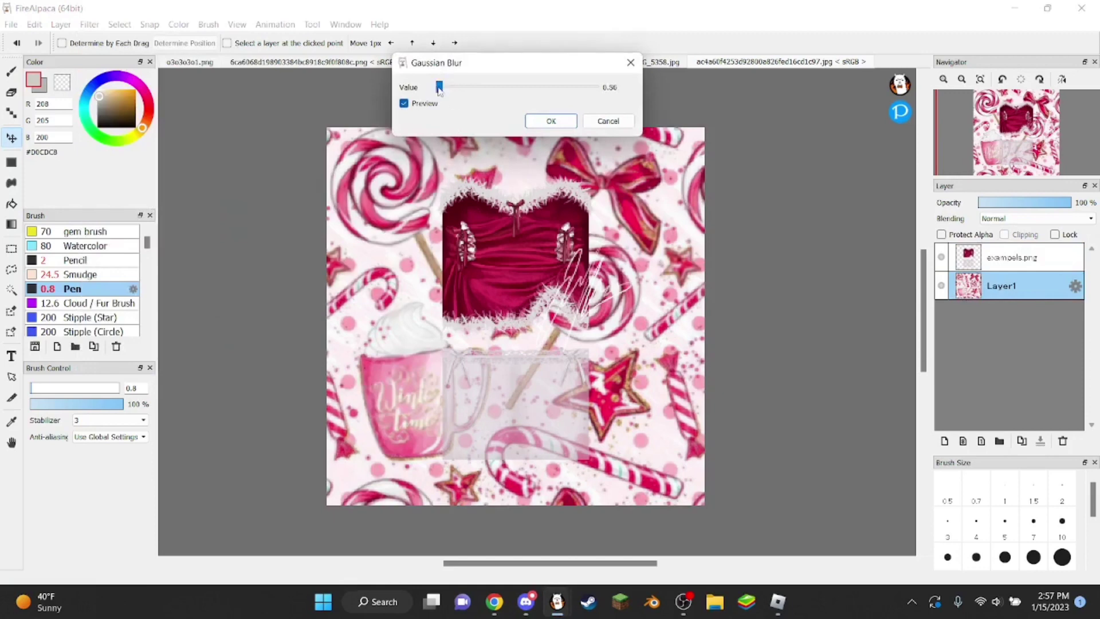
left_click_drag(452, 92, 448, 95)
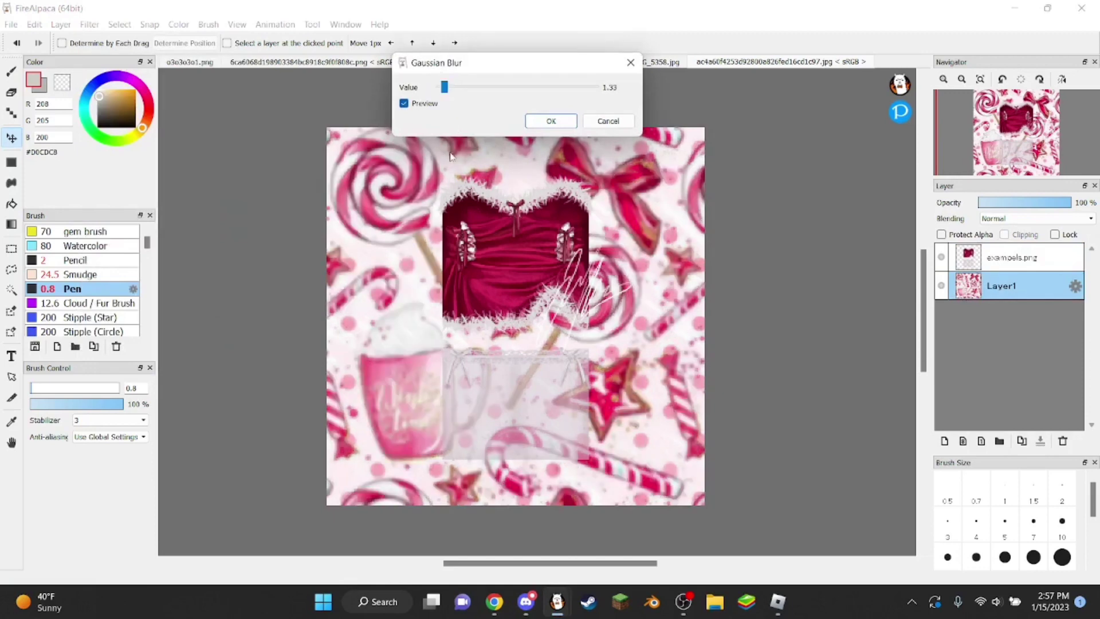
left_click_drag(469, 61, 694, 162)
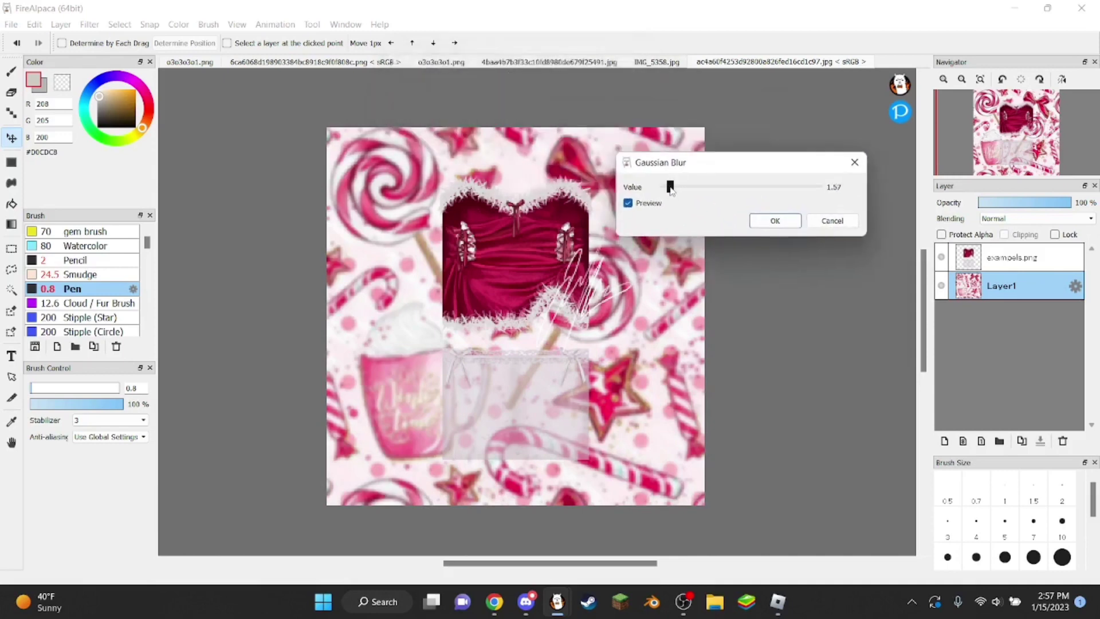
left_click(774, 221)
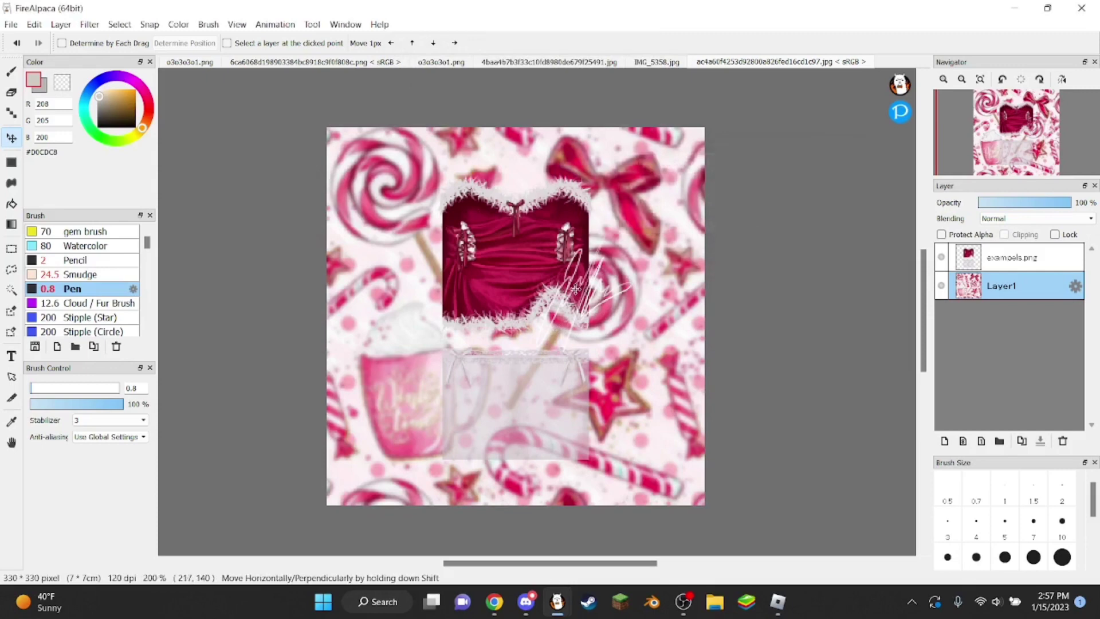
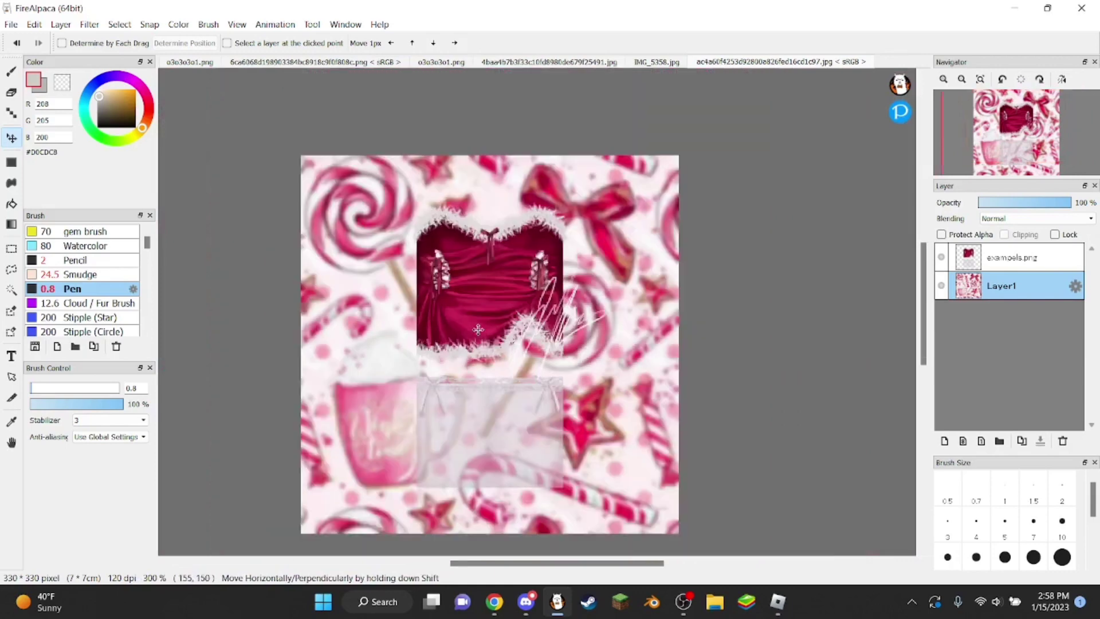
- Add a new layer between the outfit and the background, and prepare the Pen brush in white (#FFFFFF) at size 19.8
left_click(944, 442)
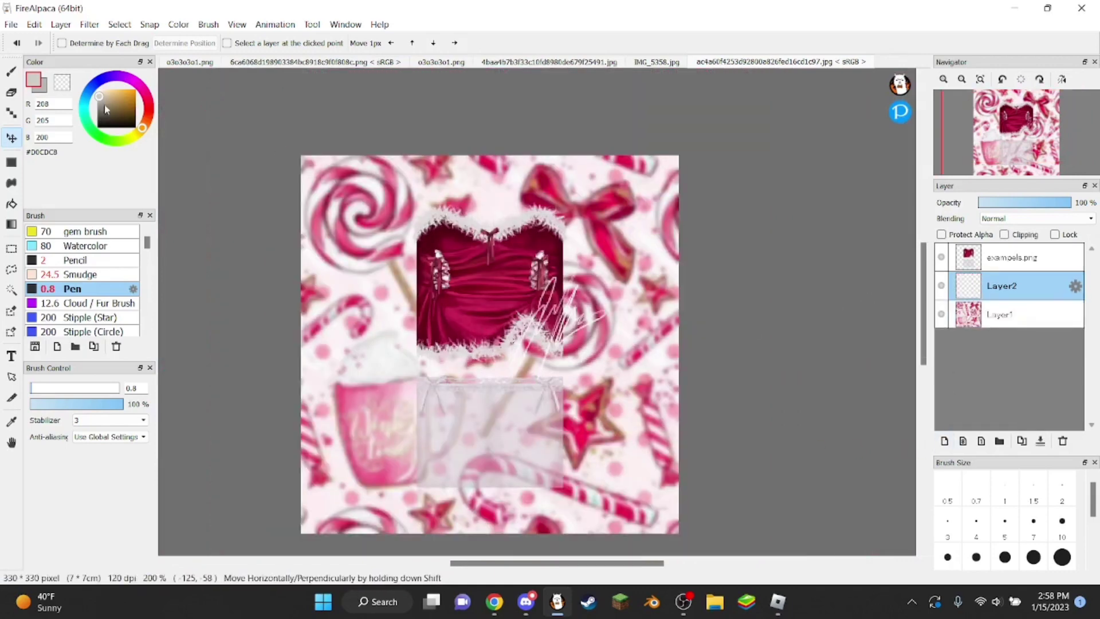
left_click(37, 80)
left_click(98, 90)
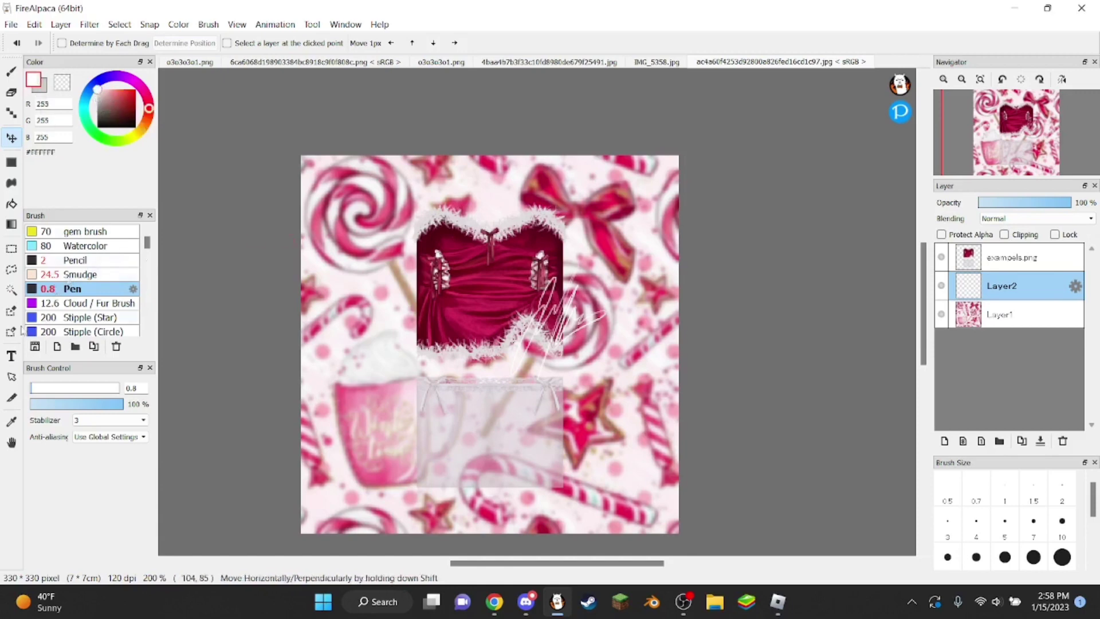
left_click_drag(51, 393, 66, 393)
left_click(11, 72)
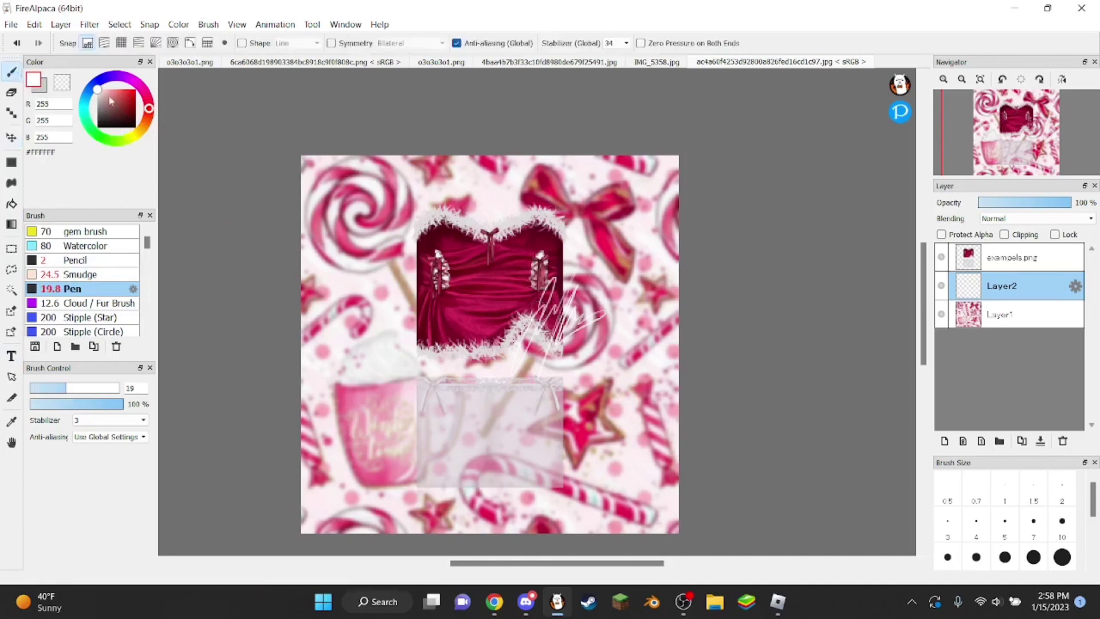
left_click(121, 43)
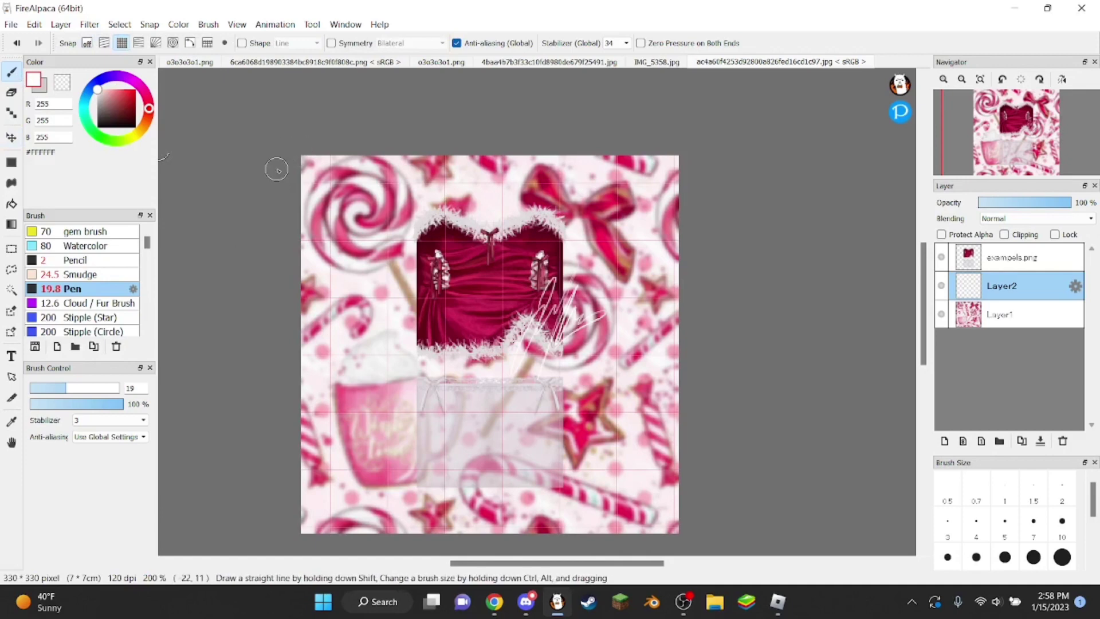
scroll(303, 327, "up", 1)
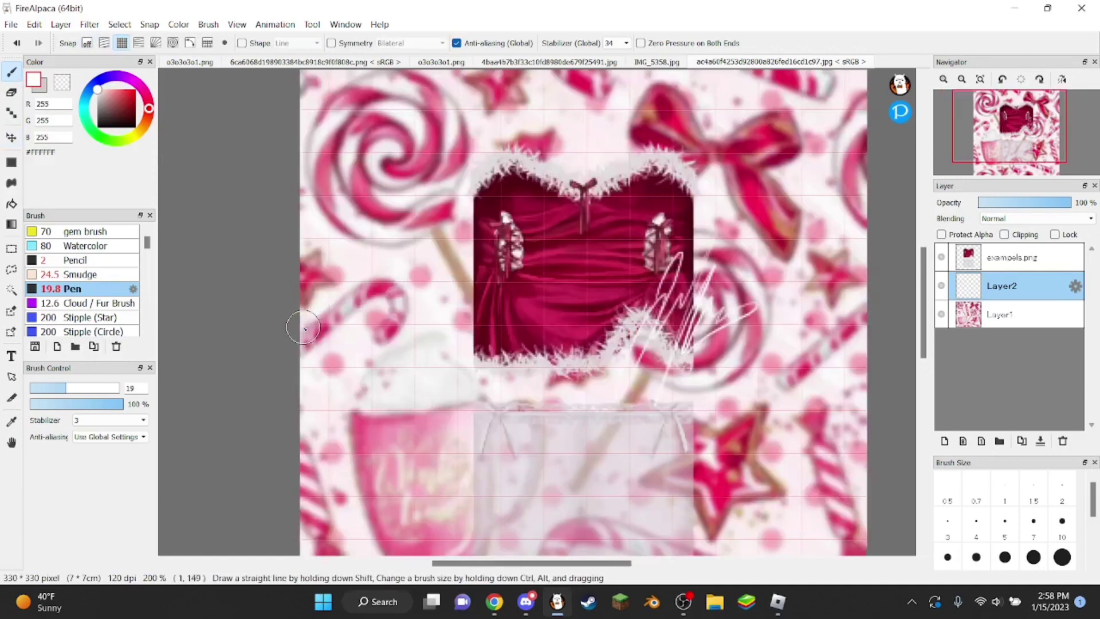
left_click(87, 43)
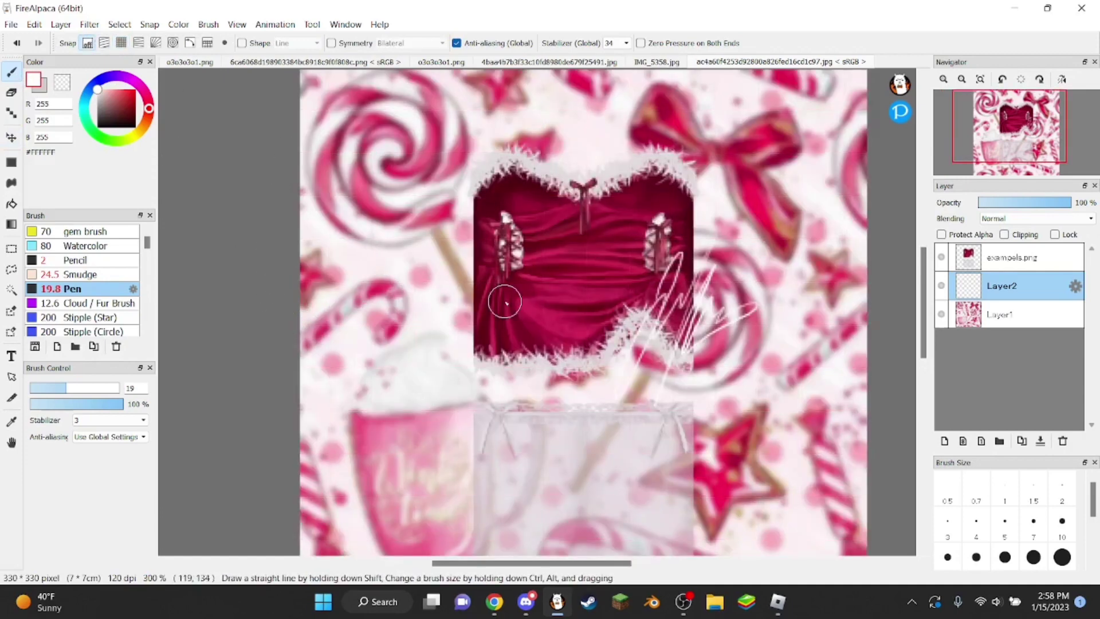
scroll(504, 302, "down", 3)
scroll(567, 261, "up", 2)
scroll(564, 257, "up", 1)
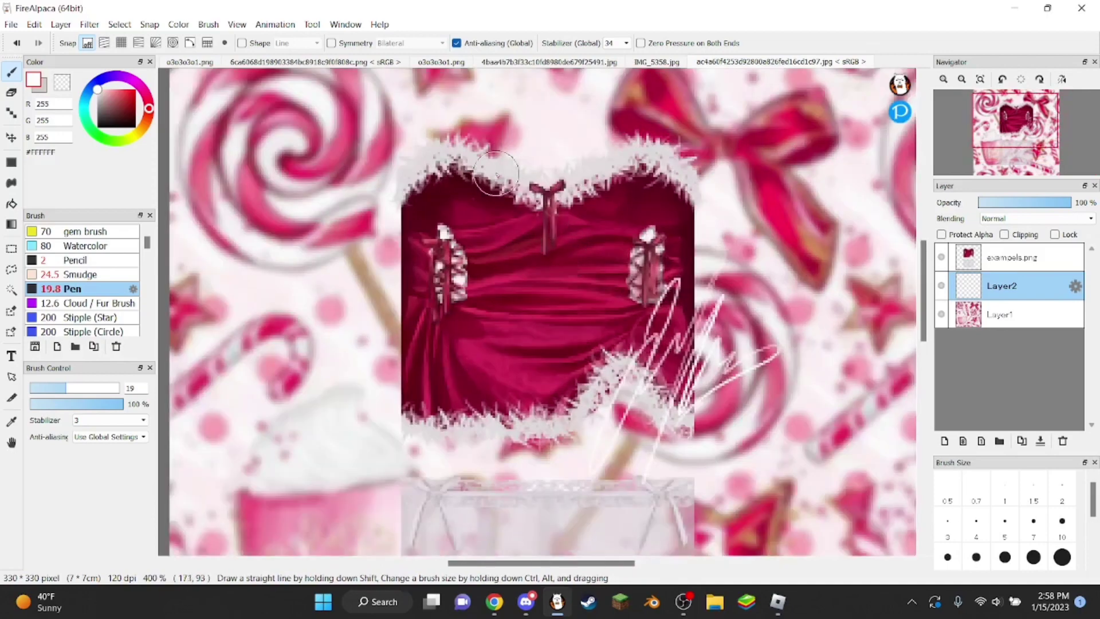
scroll(532, 218, "down", 2)
scroll(475, 183, "up", 1)
scroll(487, 200, "down", 1)
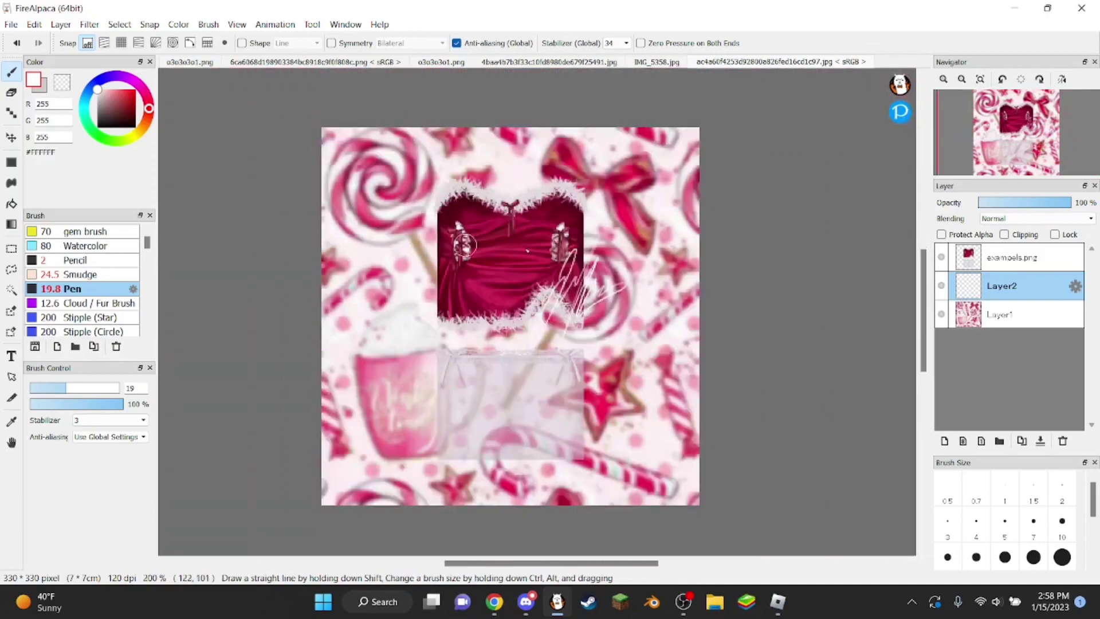
- Duplicate the outfit layer and paint the lower copy black (#000000) with the Pen at size 104, with its alpha protected
left_click(996, 265)
left_click(1021, 441)
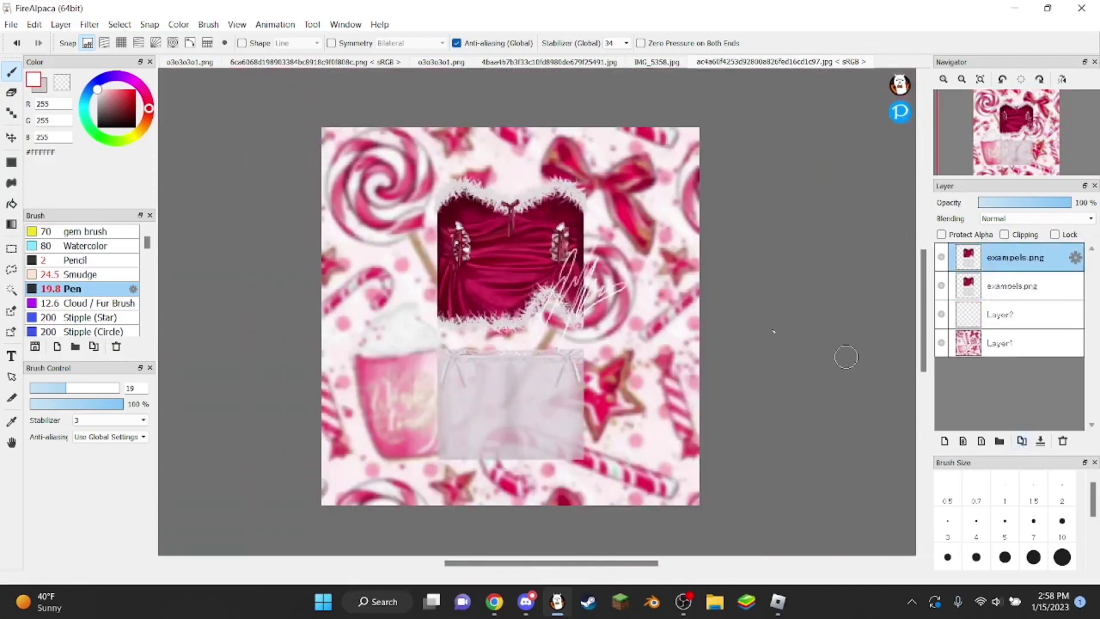
left_click_drag(107, 124, 79, 161)
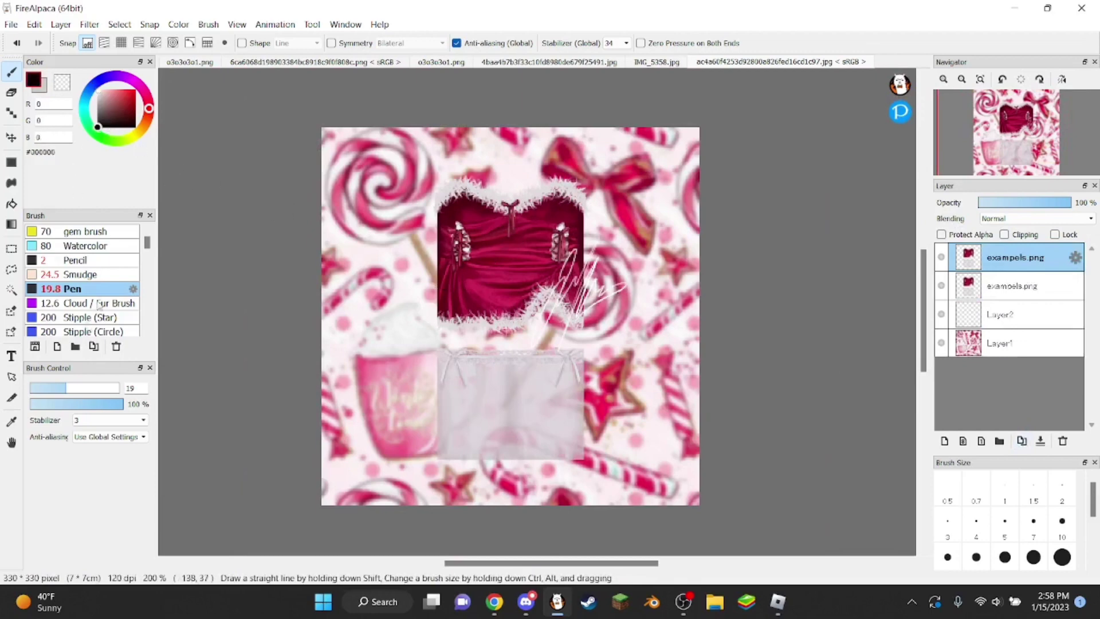
left_click_drag(92, 387, 110, 387)
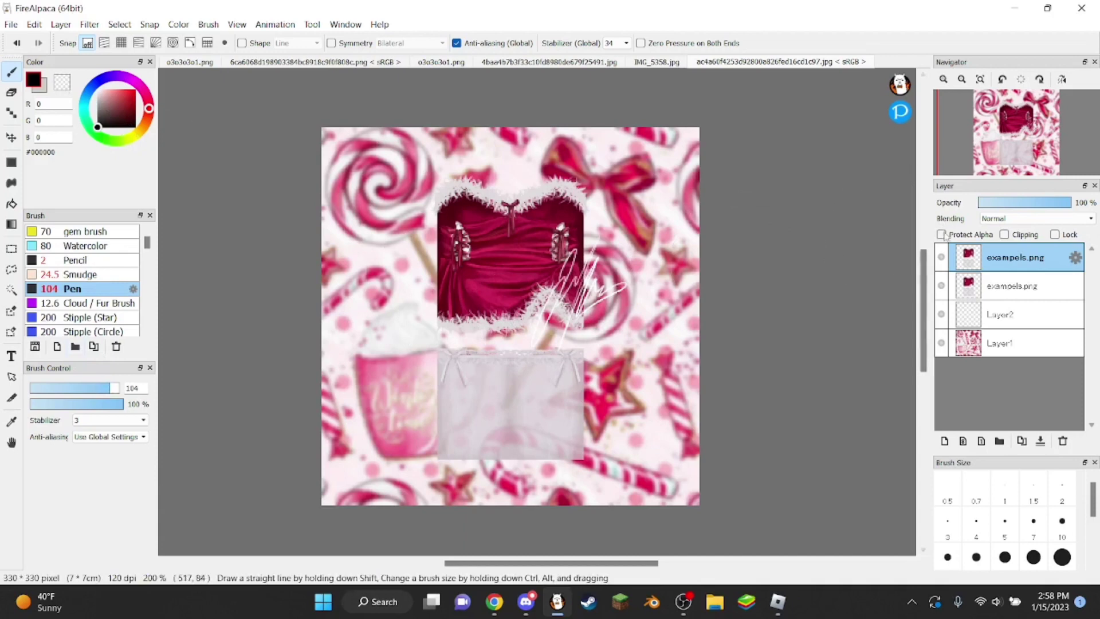
mouse_move(790, 324)
left_mouse_down()
mouse_move(509, 413)
mouse_move(309, 230)
mouse_move(637, 234)
left_mouse_up()
left_click_drag(966, 267, 979, 293)
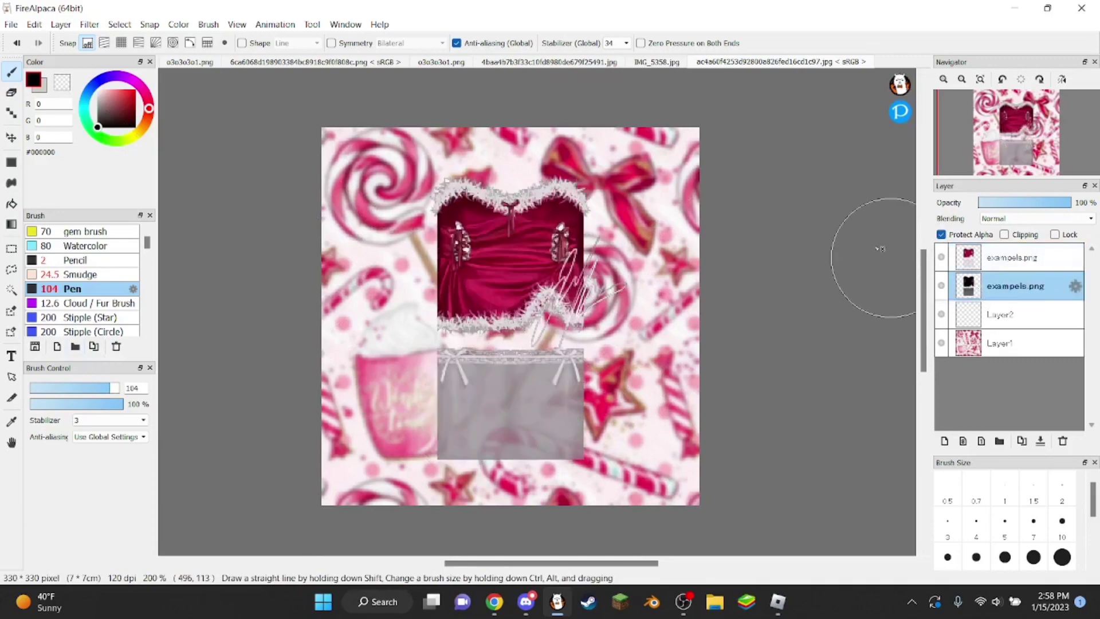
- Offset the black copy slightly down and to the right of the outfit as a drop shadow
left_click(10, 137)
scroll(476, 226, "up", 5)
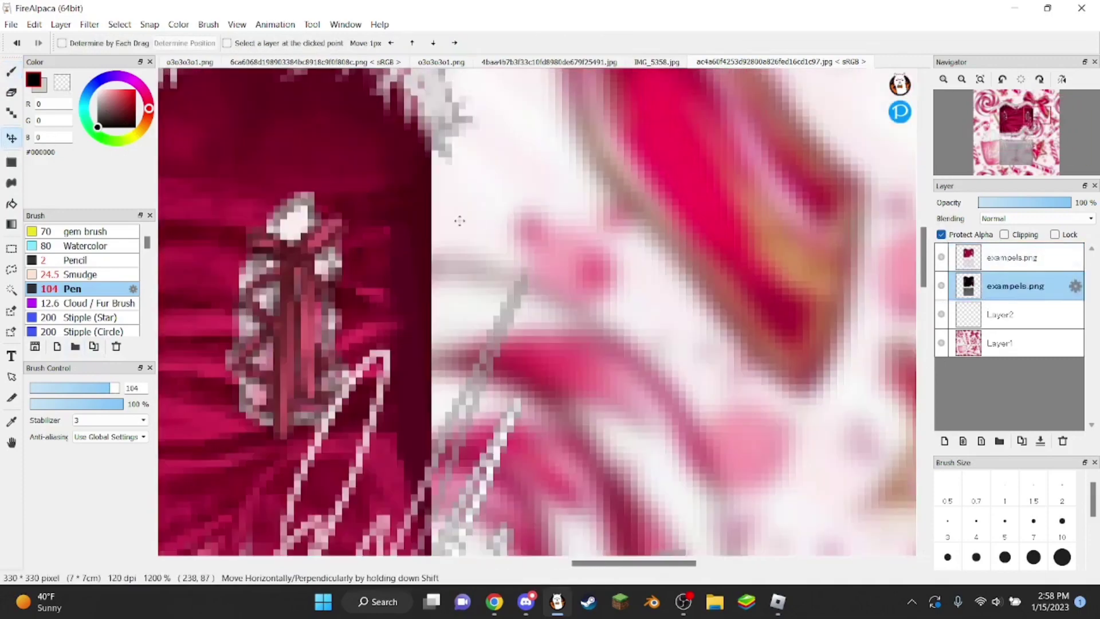
scroll(481, 232, "down", 5)
scroll(475, 291, "up", 1)
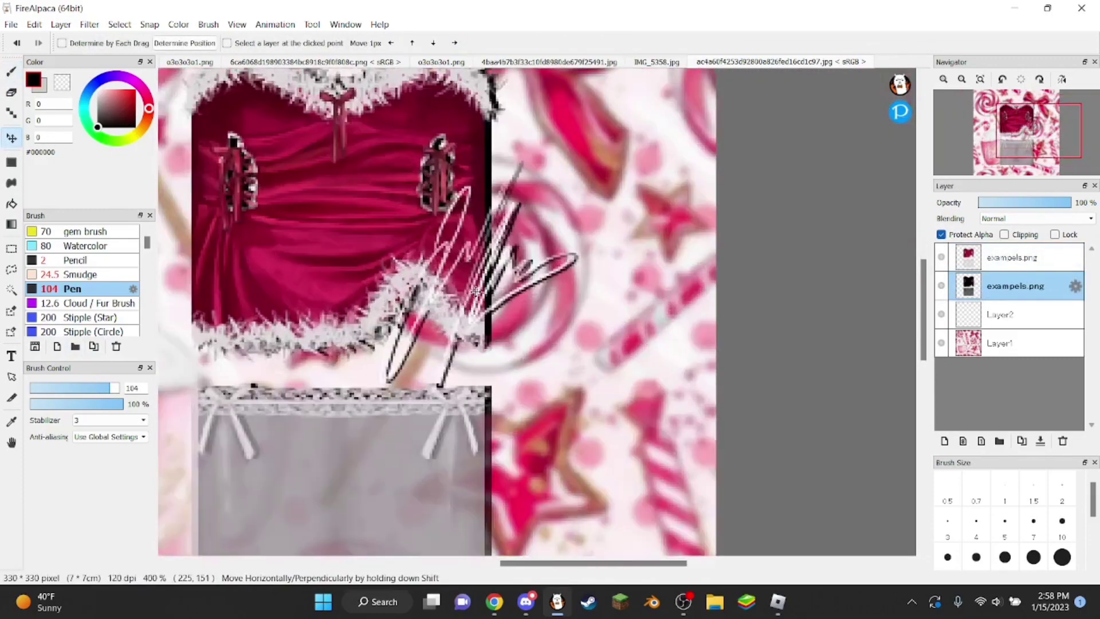
scroll(476, 291, "down", 4)
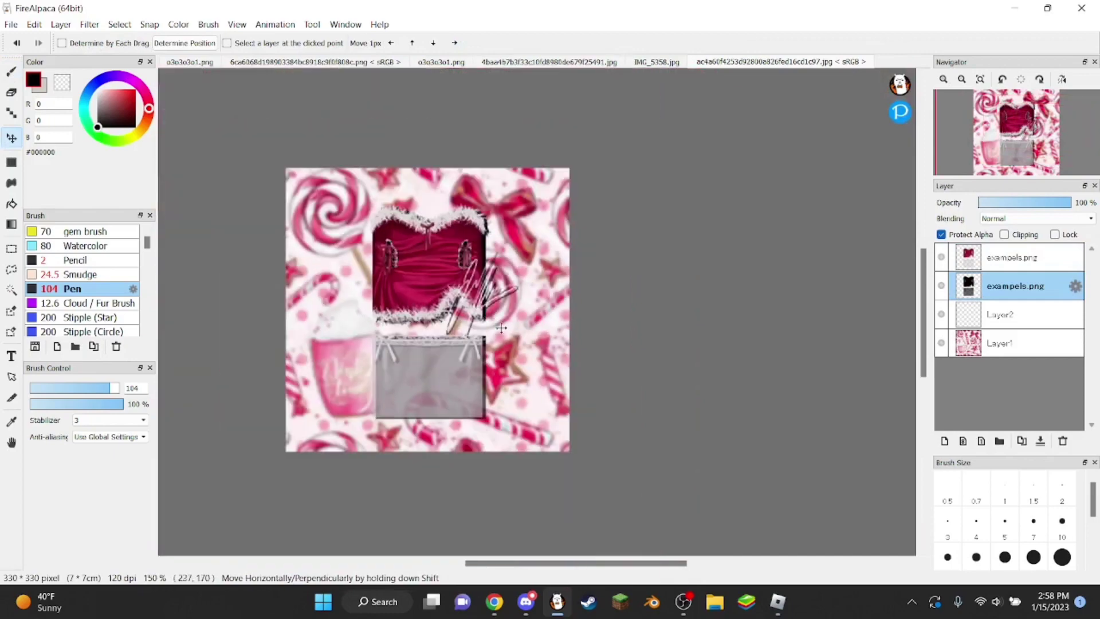
scroll(466, 317, "up", 2)
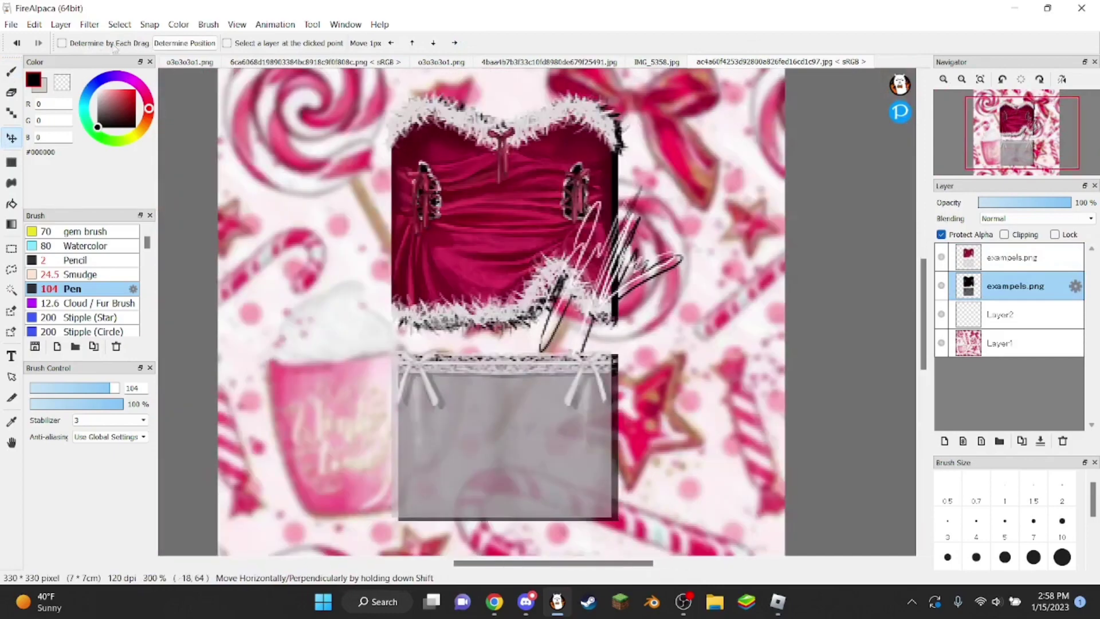
- Soften the black shadow copy with a Gaussian Blur and fine-tune its position behind the outfit
left_click(90, 24)
left_click(123, 198)
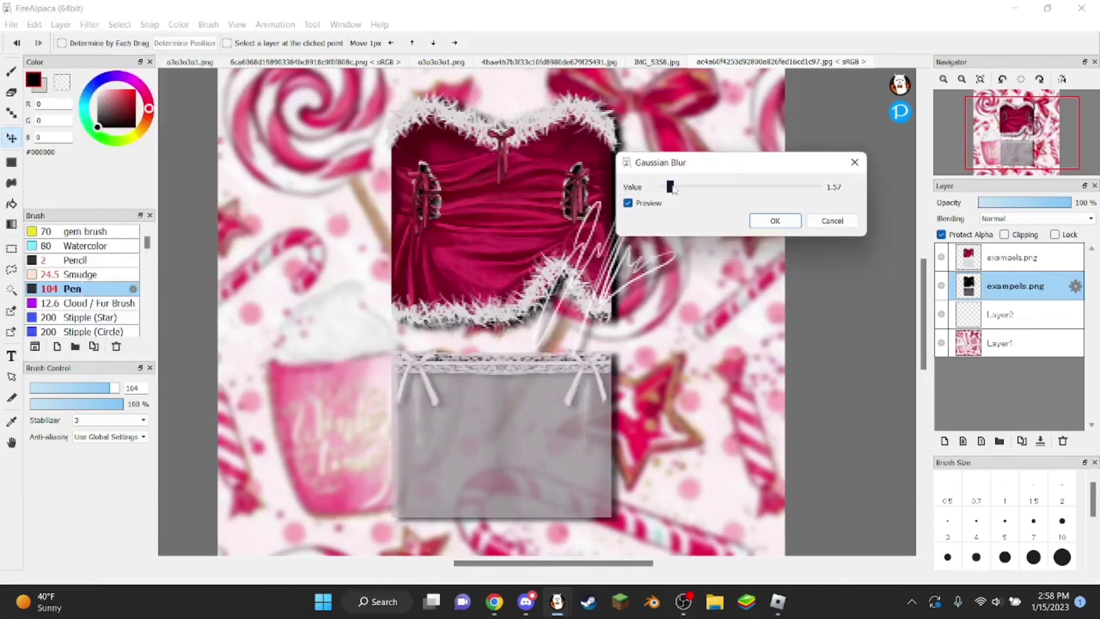
left_click_drag(666, 189, 768, 232)
left_click(882, 288)
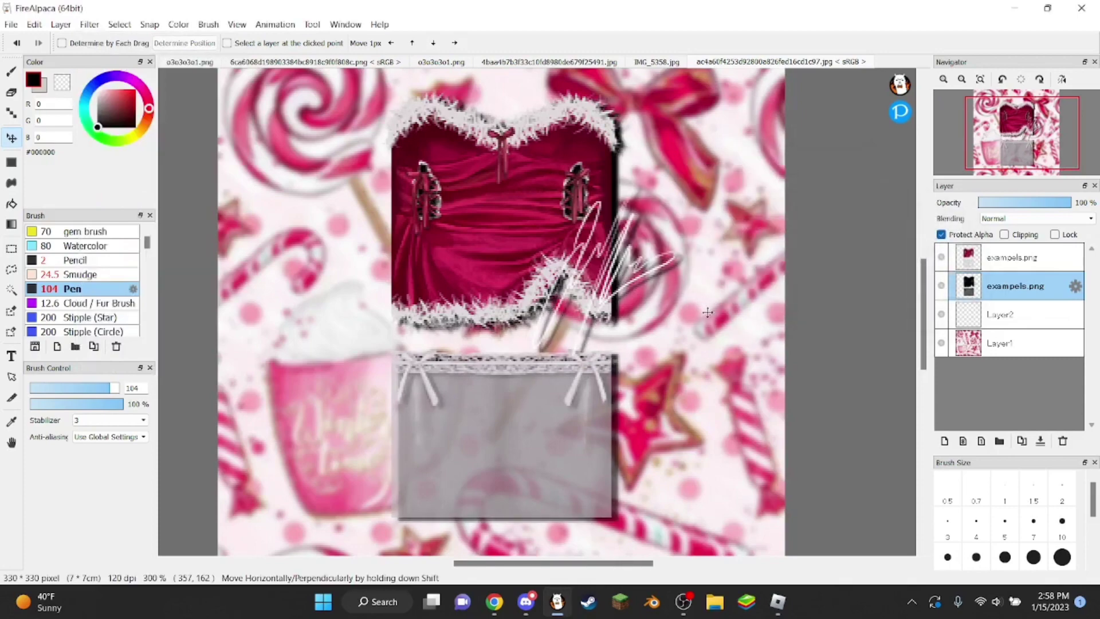
scroll(749, 313, "up", 10)
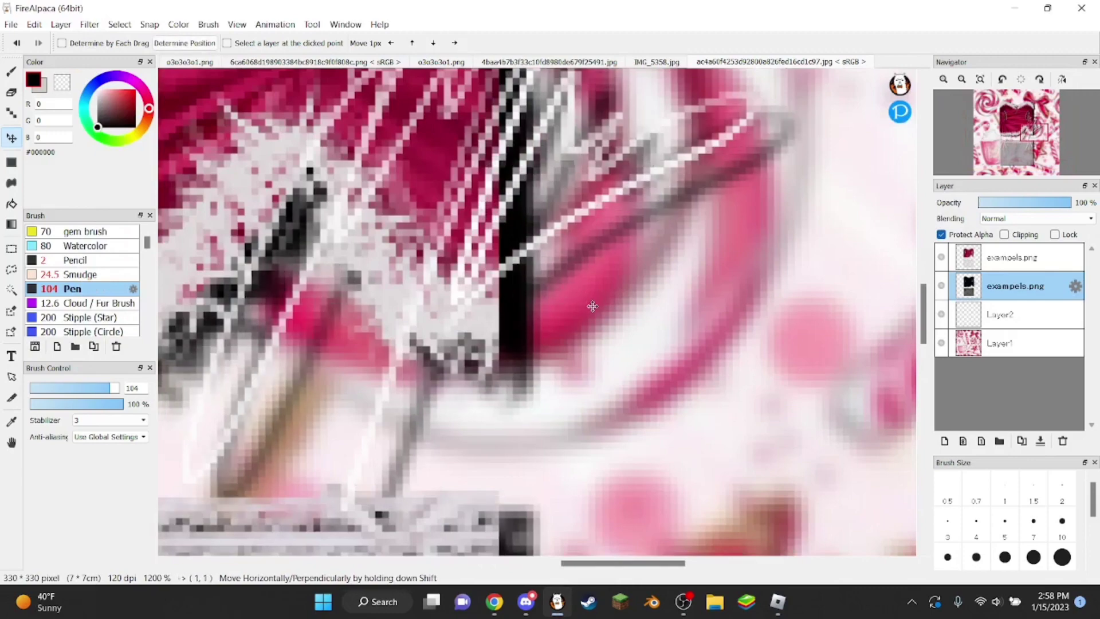
scroll(593, 307, "down", 8)
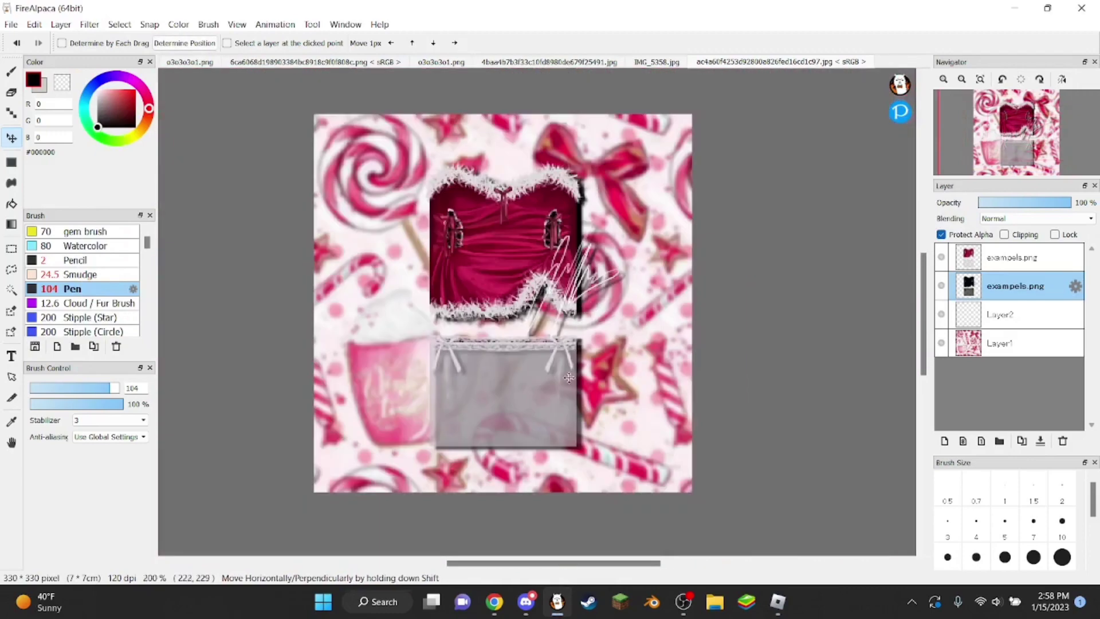
scroll(541, 310, "up", 6)
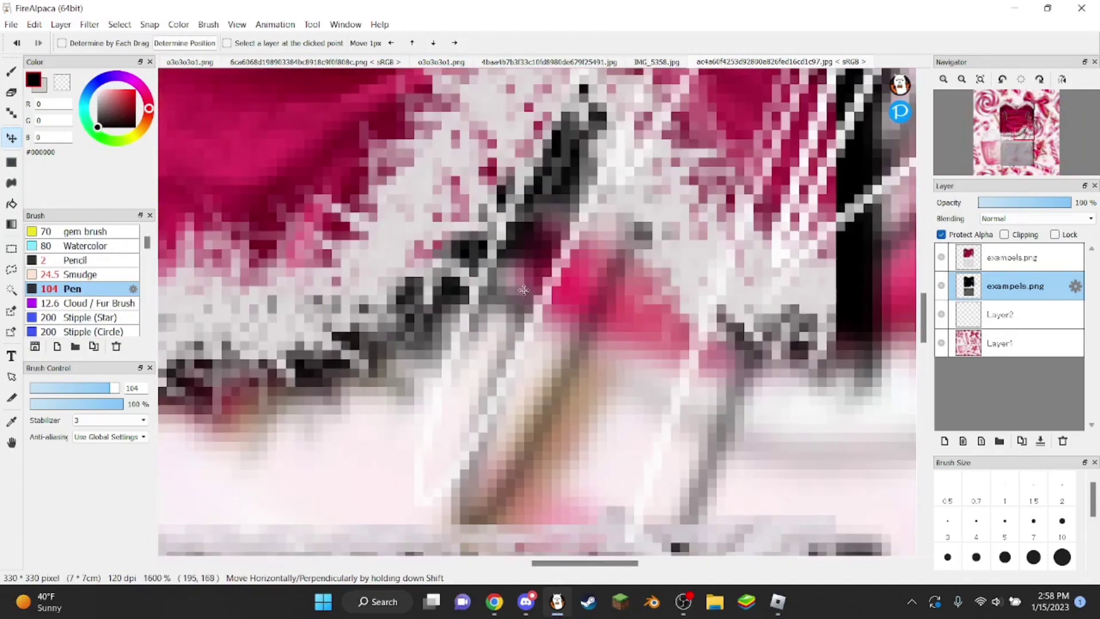
scroll(530, 322, "down", 3)
scroll(530, 322, "down", 4)
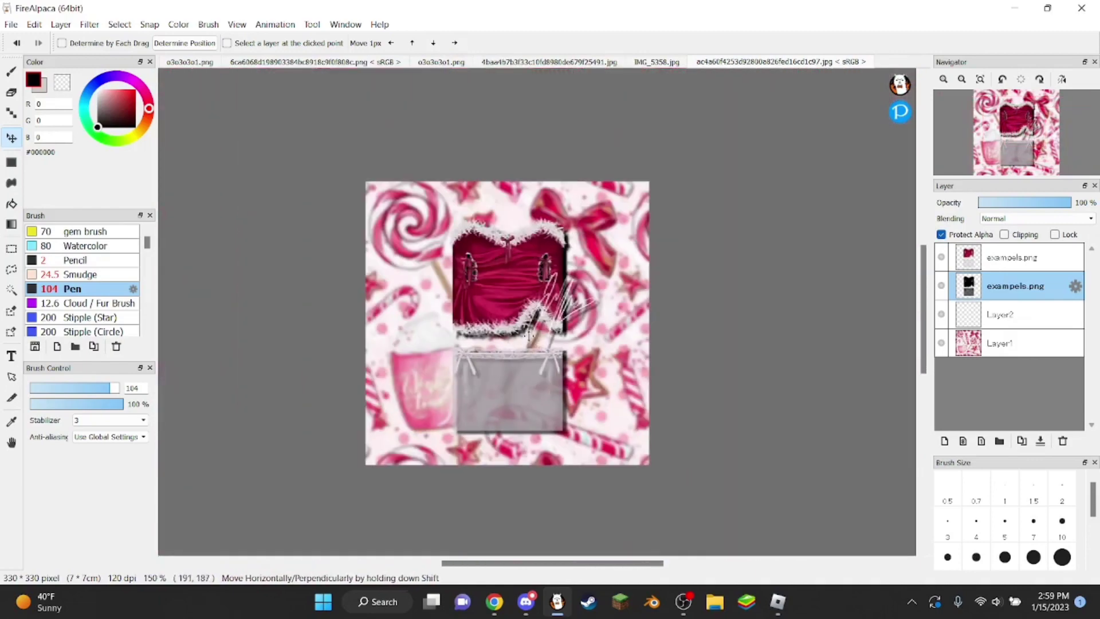
scroll(516, 370, "up", 1)
- Try Overlay and Multiply blending on the shadow copy, with Multiply at 75% opacity, and delete the shadow layer
left_click(997, 223)
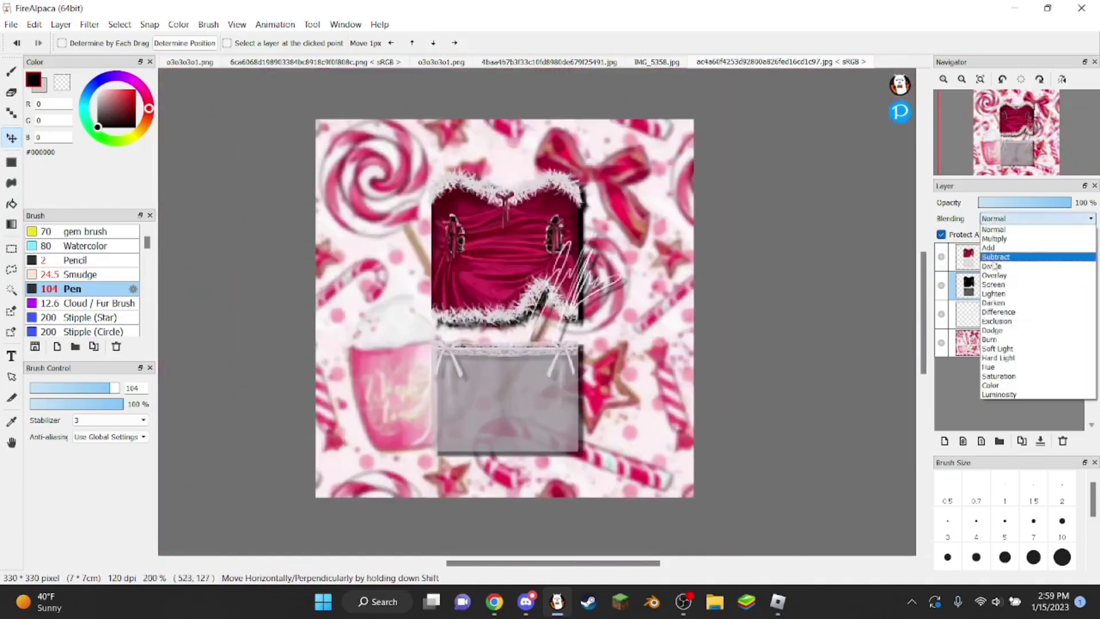
left_click(1000, 274)
left_click(996, 222)
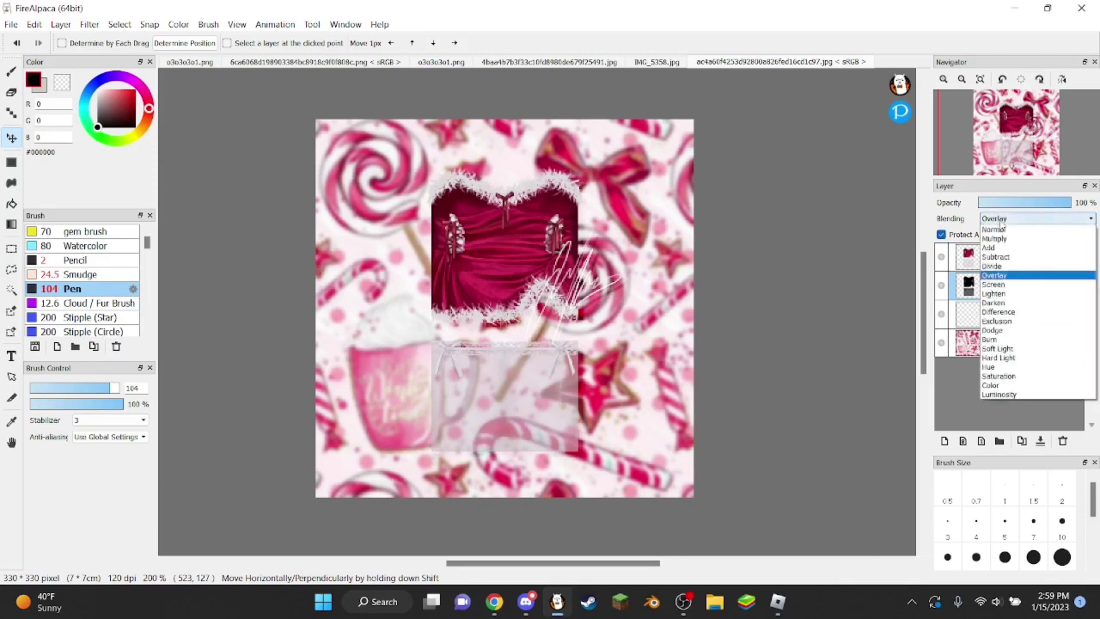
left_click(996, 238)
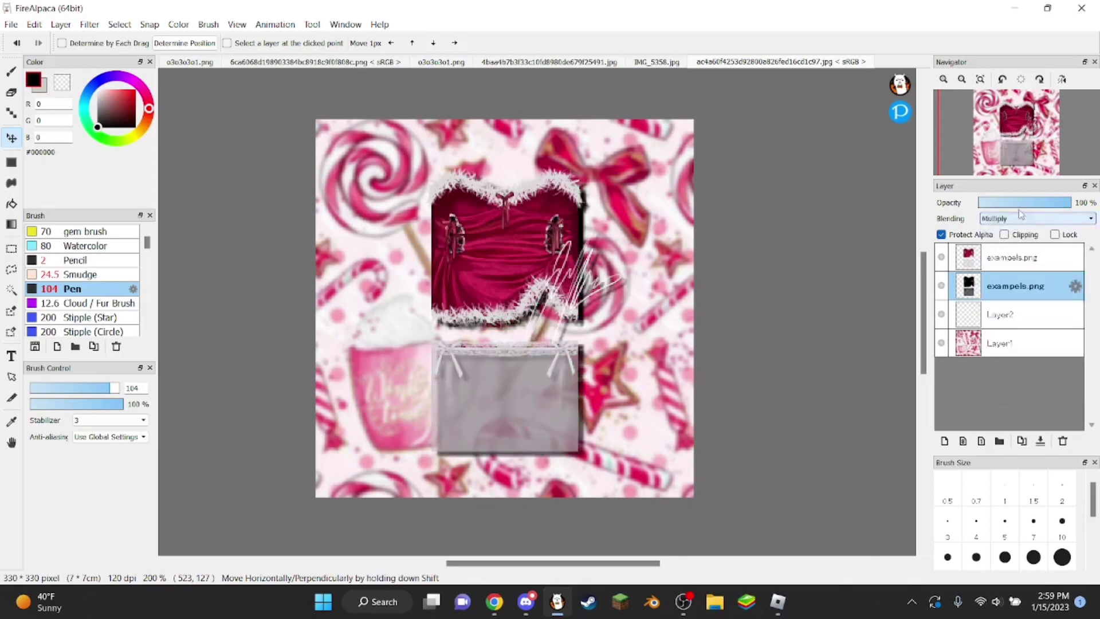
left_click(1020, 202)
left_click_drag(1024, 207, 1057, 208)
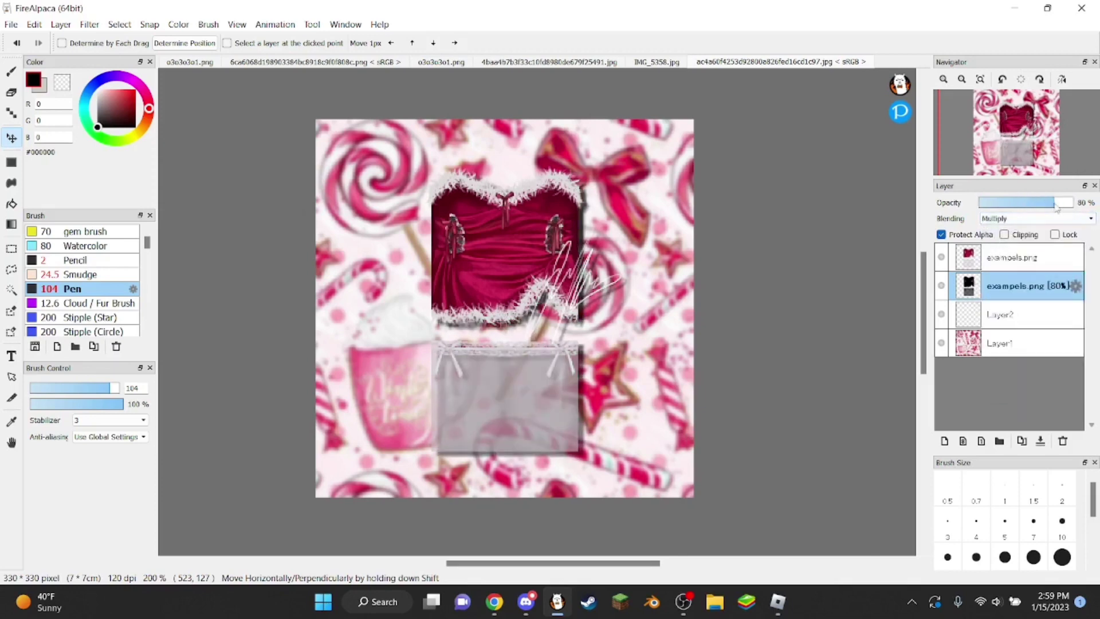
scroll(676, 215, "down", 1)
scroll(610, 238, "up", 1)
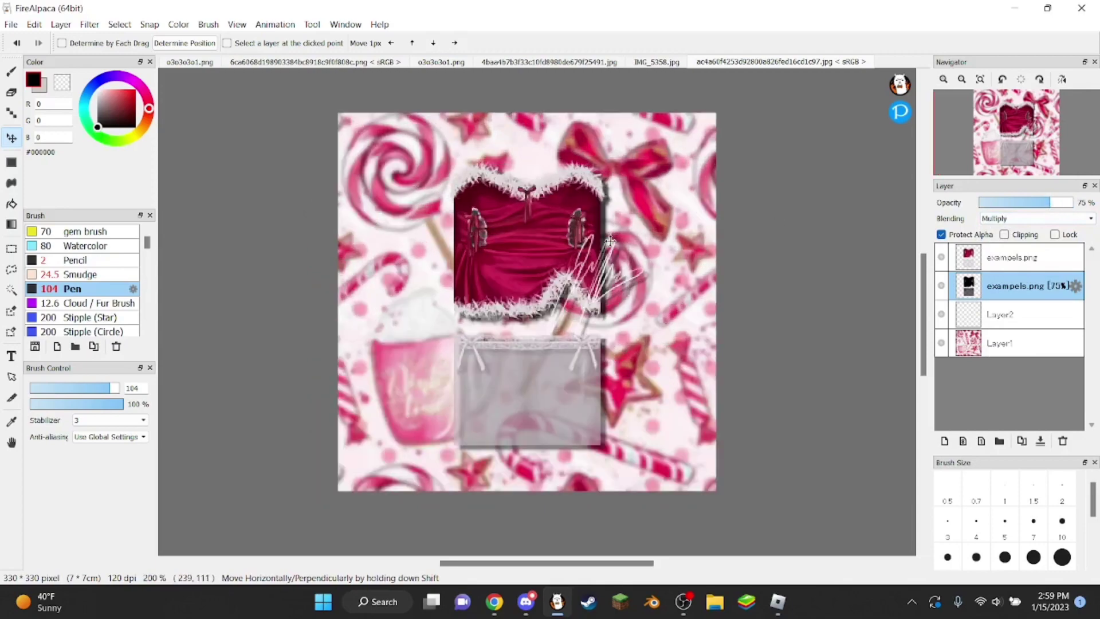
scroll(561, 230, "down", 1)
scroll(561, 229, "up", 1)
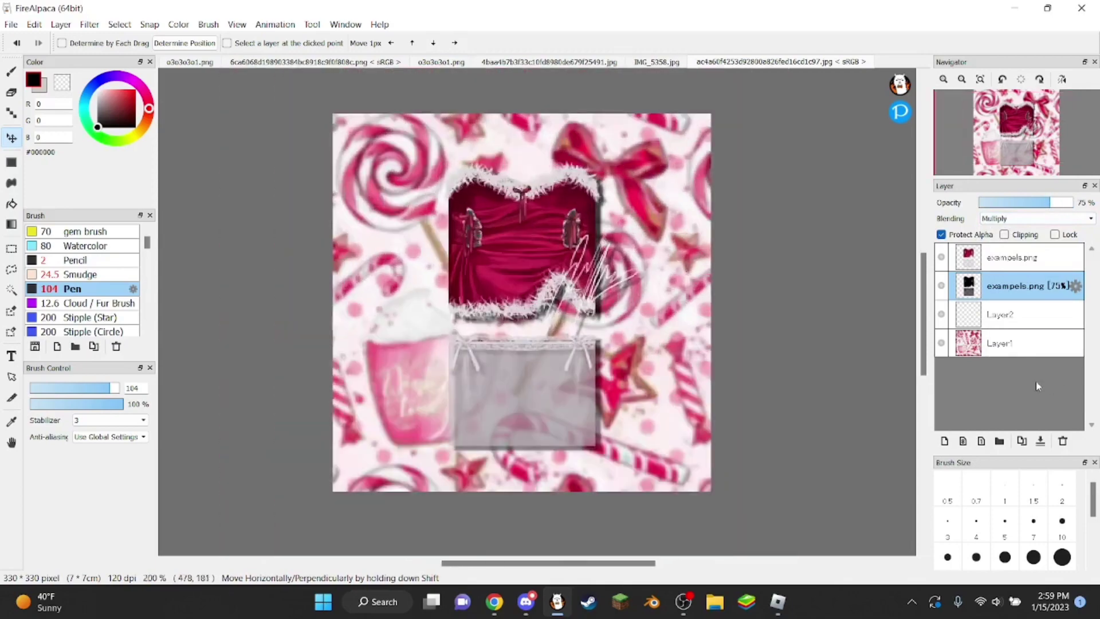
left_click(1063, 440)
- Paint a thick white (#FFFFFF) outline around the red top on Layer2 with the Pen at size 21
left_click(982, 286)
scroll(513, 280, "up", 1)
left_click_drag(118, 118, 98, 90)
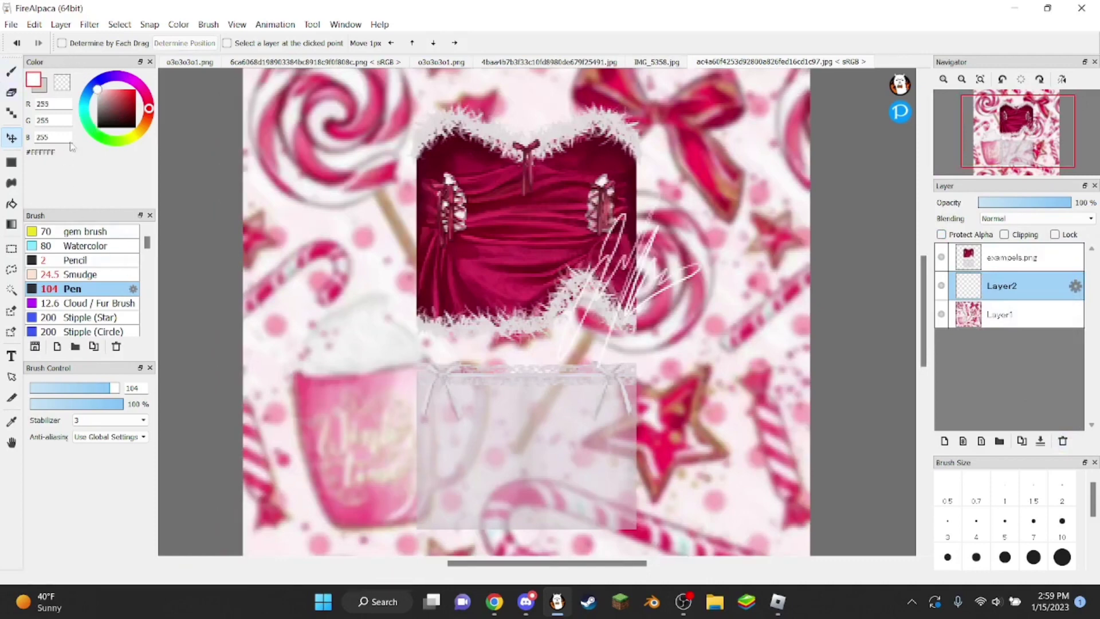
left_click(11, 71)
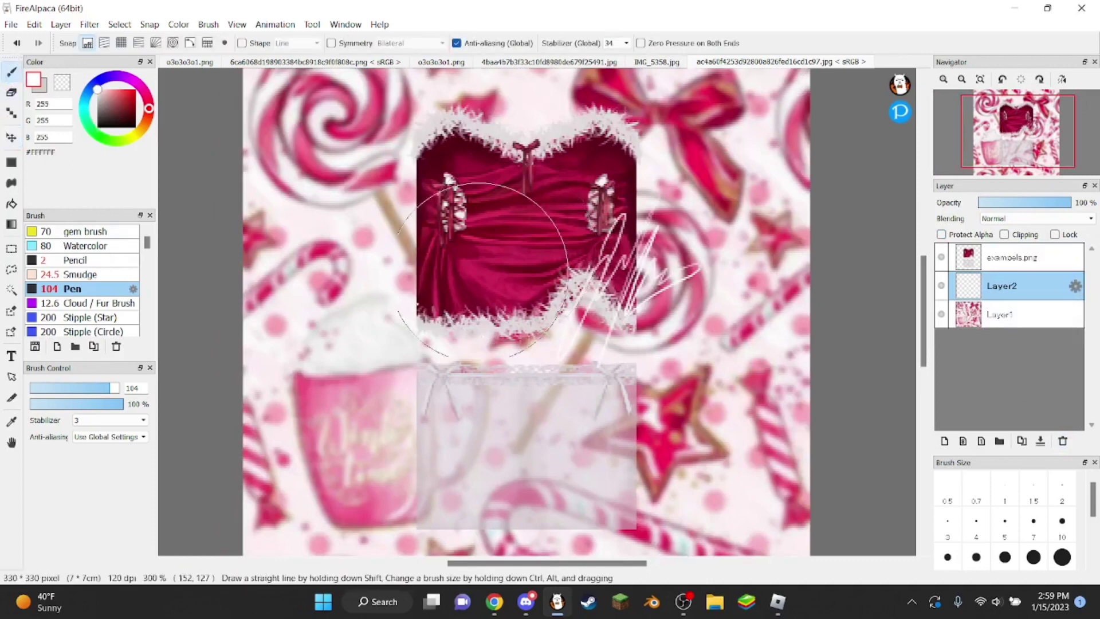
left_click_drag(103, 393, 70, 393)
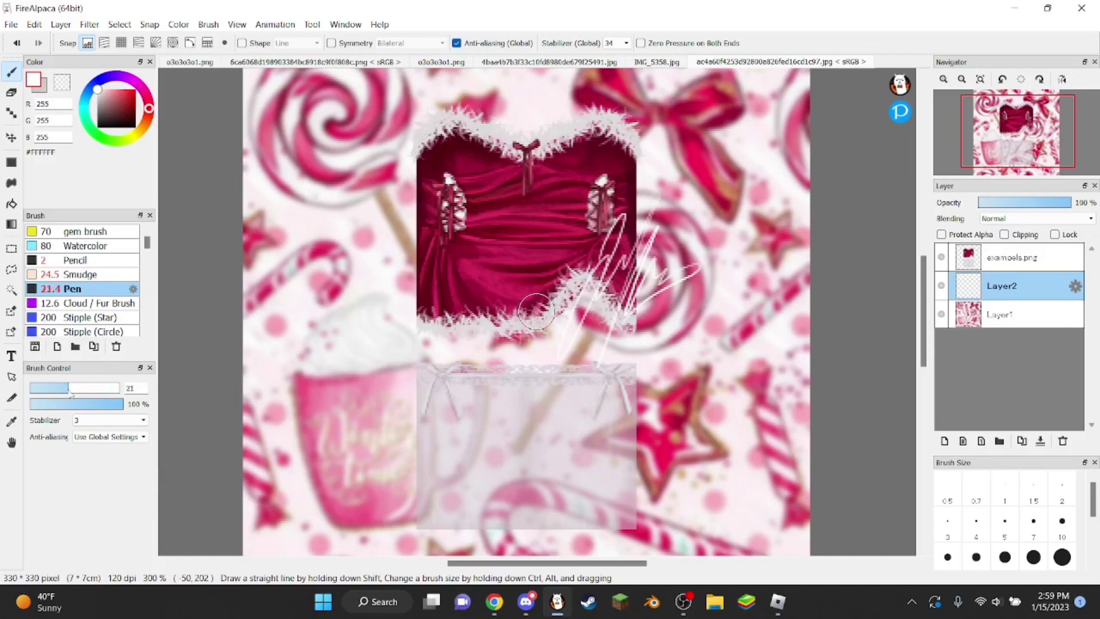
scroll(493, 132, "up", 2)
mouse_move(531, 160)
left_mouse_down()
mouse_move(462, 122)
mouse_move(422, 113)
mouse_move(376, 122)
mouse_move(350, 166)
mouse_move(351, 319)
left_mouse_up()
scroll(351, 319, "down", 2)
mouse_move(542, 152)
left_mouse_down()
mouse_move(599, 148)
mouse_move(610, 179)
mouse_move(621, 252)
mouse_move(611, 358)
mouse_move(559, 327)
mouse_move(510, 352)
mouse_move(427, 350)
mouse_move(407, 340)
mouse_move(404, 258)
left_mouse_up()
scroll(458, 218, "down", 2)
scroll(471, 329, "up", 1)
scroll(470, 330, "up", 1)
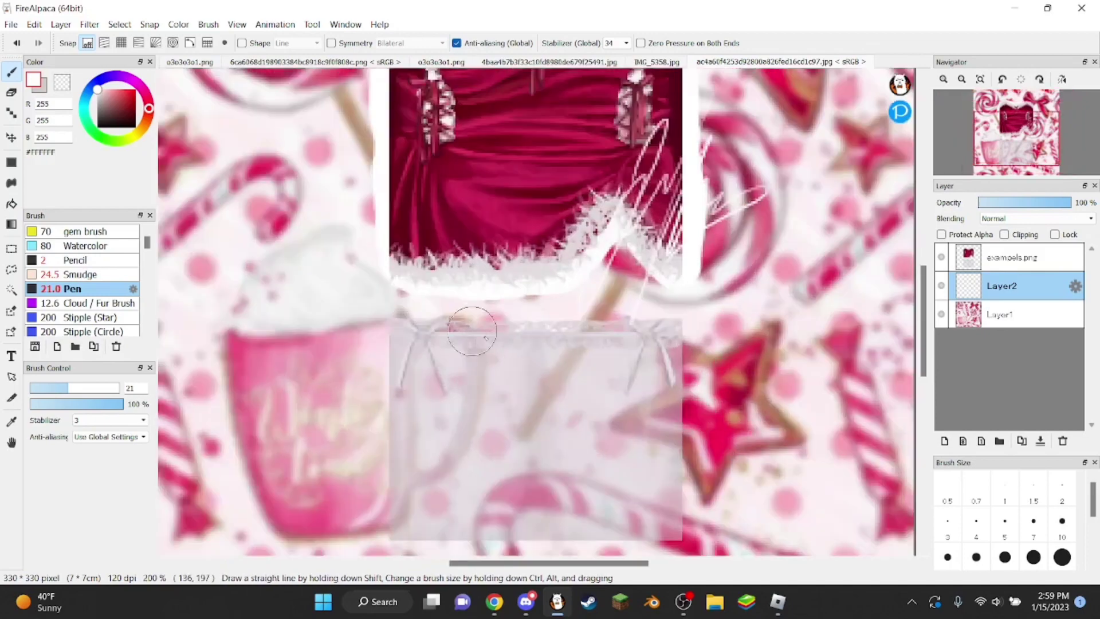
- Paint a straight white border around the skirt on Layer2 using snapped Pen strokes at size 9.9, and turn snapping off
left_click_drag(544, 315, 533, 312)
scroll(533, 312, "down", 1)
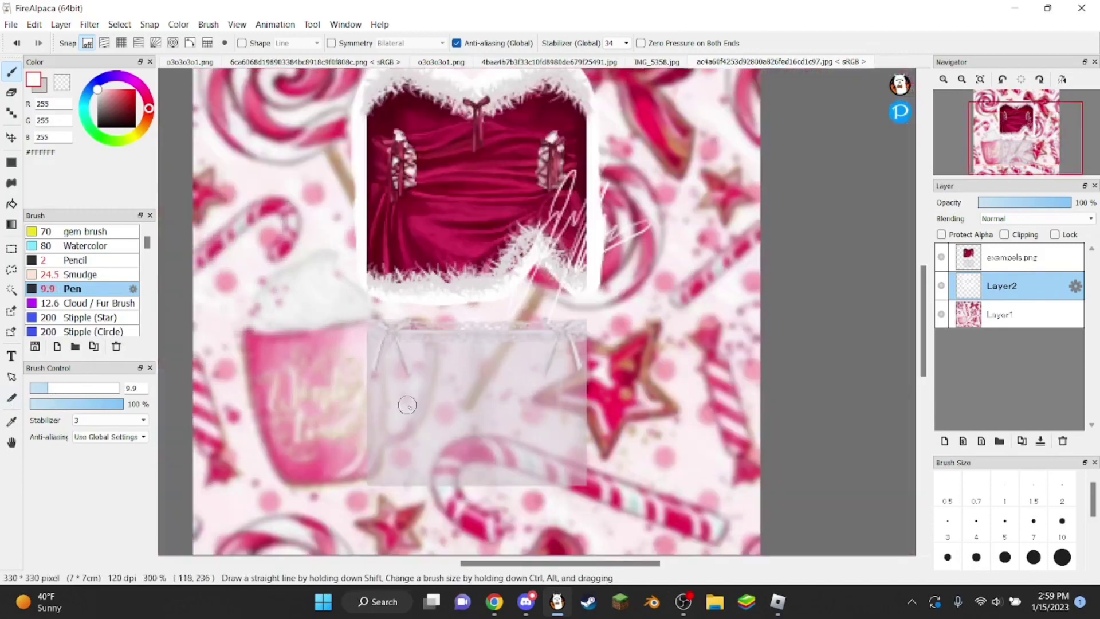
scroll(406, 404, "up", 1)
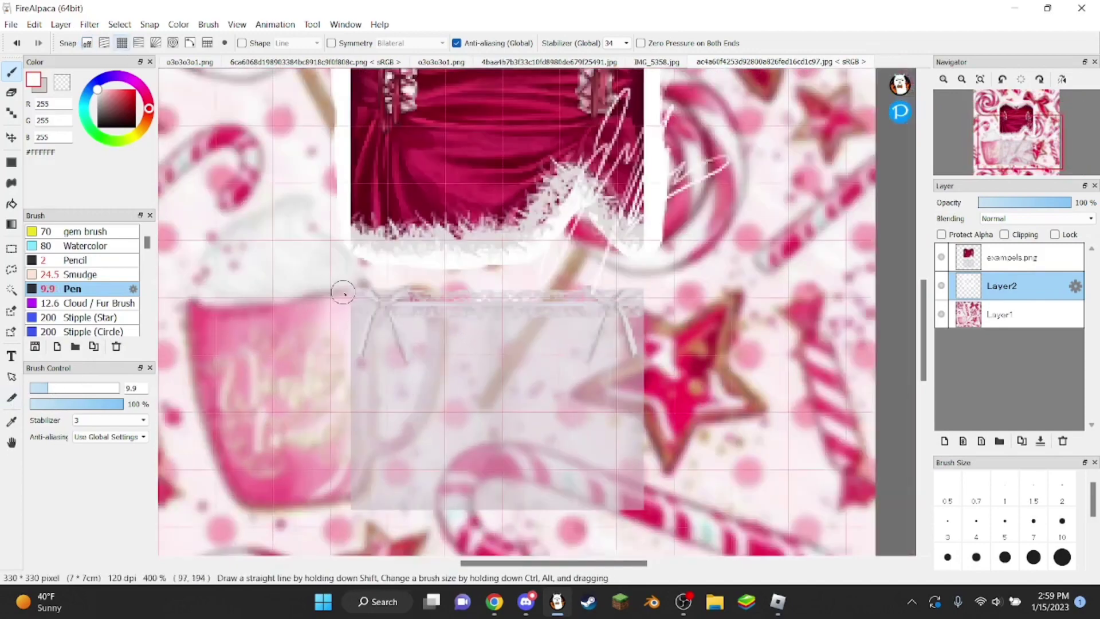
mouse_move(351, 293)
left_mouse_down()
mouse_move(339, 465)
mouse_move(348, 513)
mouse_move(641, 513)
mouse_move(643, 287)
mouse_move(344, 289)
left_mouse_up()
scroll(505, 449, "down", 1)
left_click(87, 43)
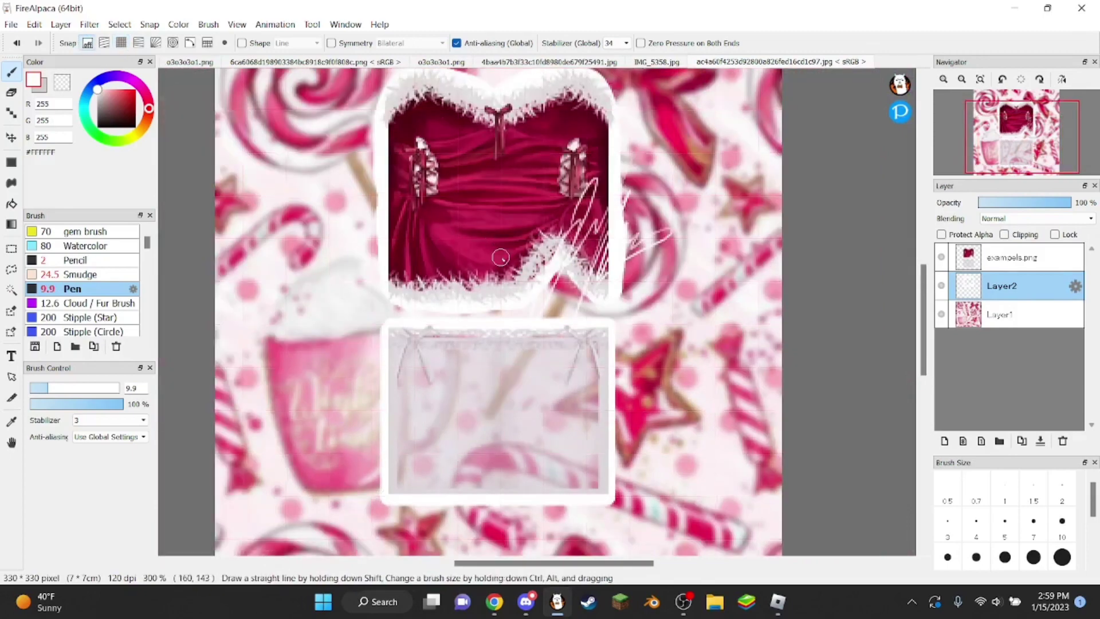
- Apply a Gaussian Blur of 2.40 to the white outline layer
scroll(526, 217, "down", 1)
left_click(89, 24)
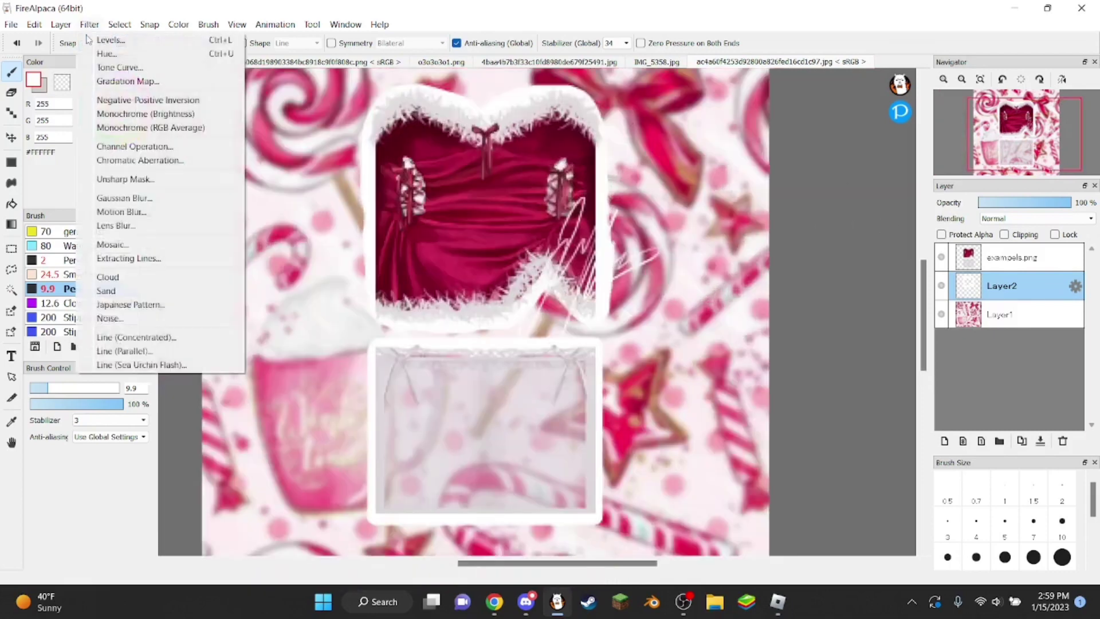
left_click(101, 198)
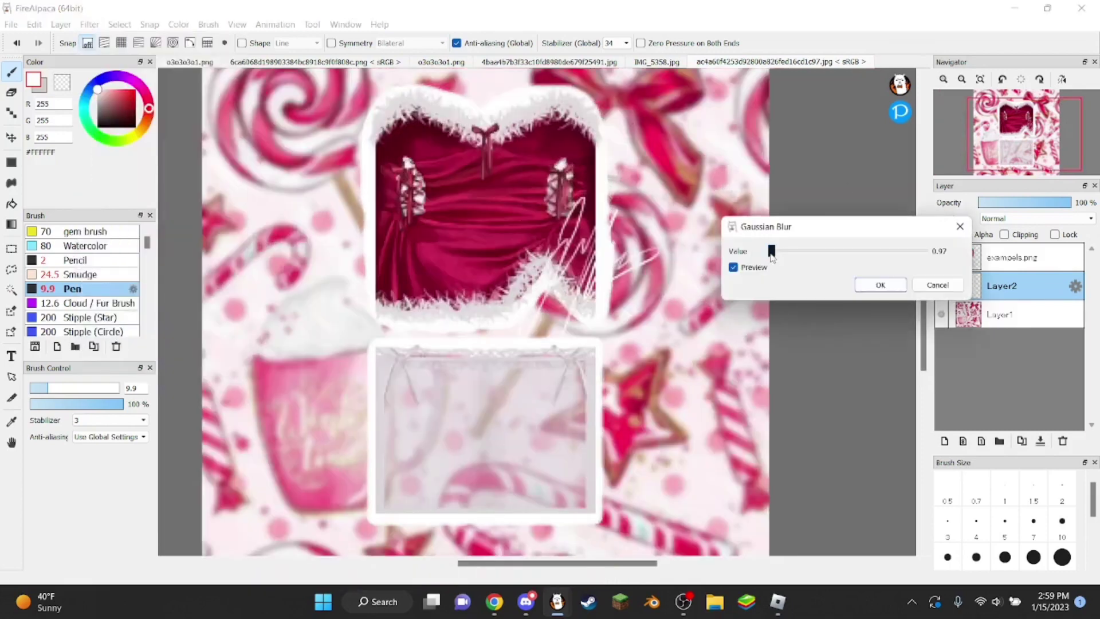
left_click(781, 252)
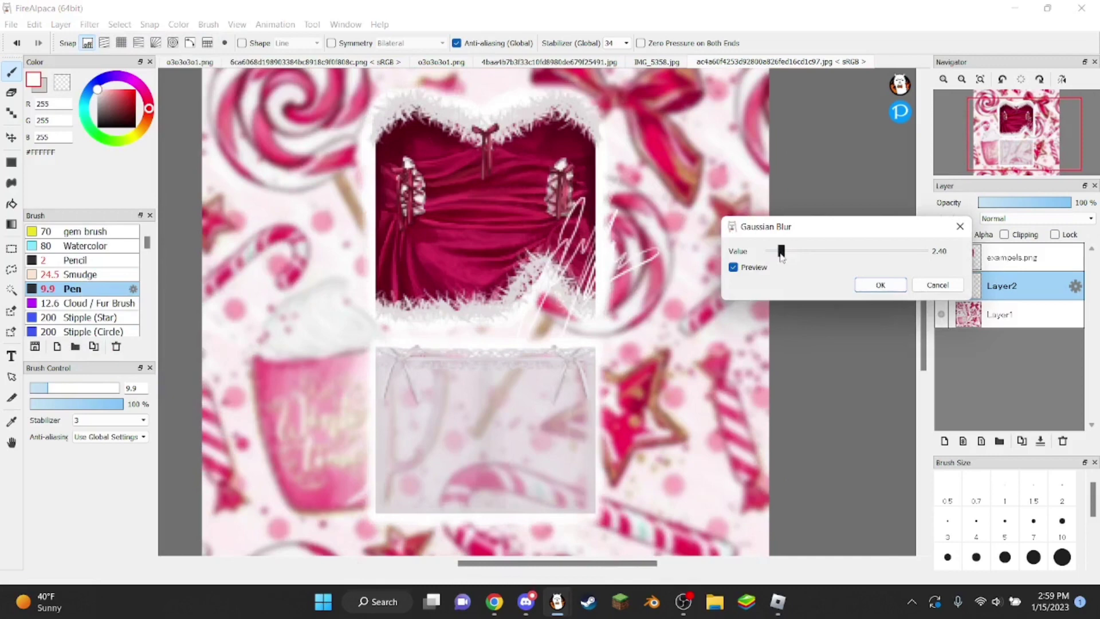
left_click(880, 284)
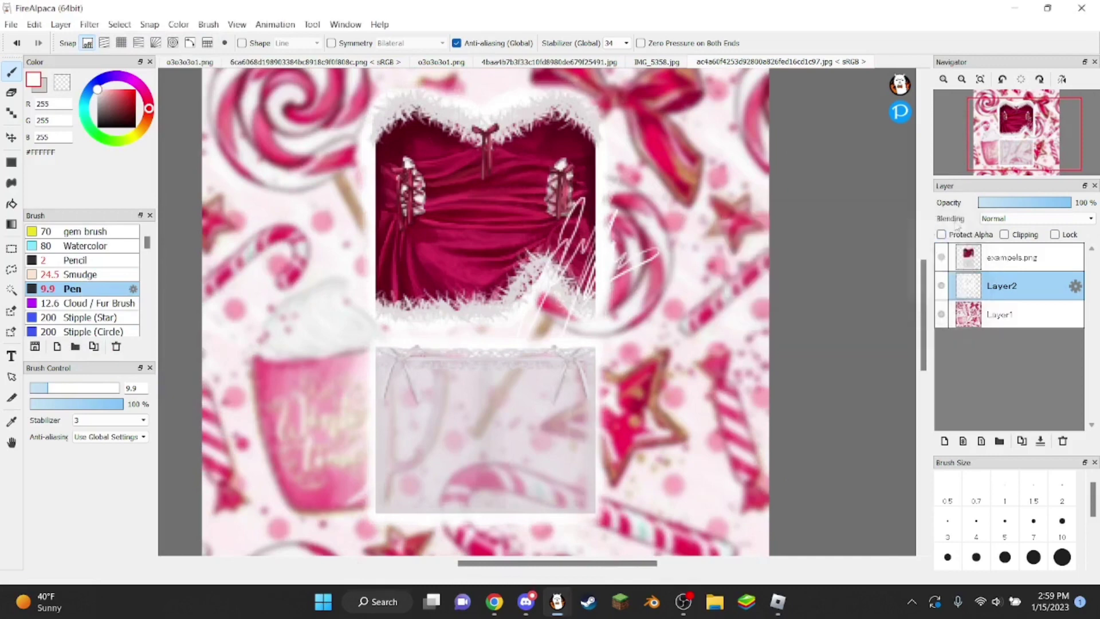
- Set the blurred outline layer's blending to Add and its opacity to 49%
left_click(1000, 218)
left_click(1001, 247)
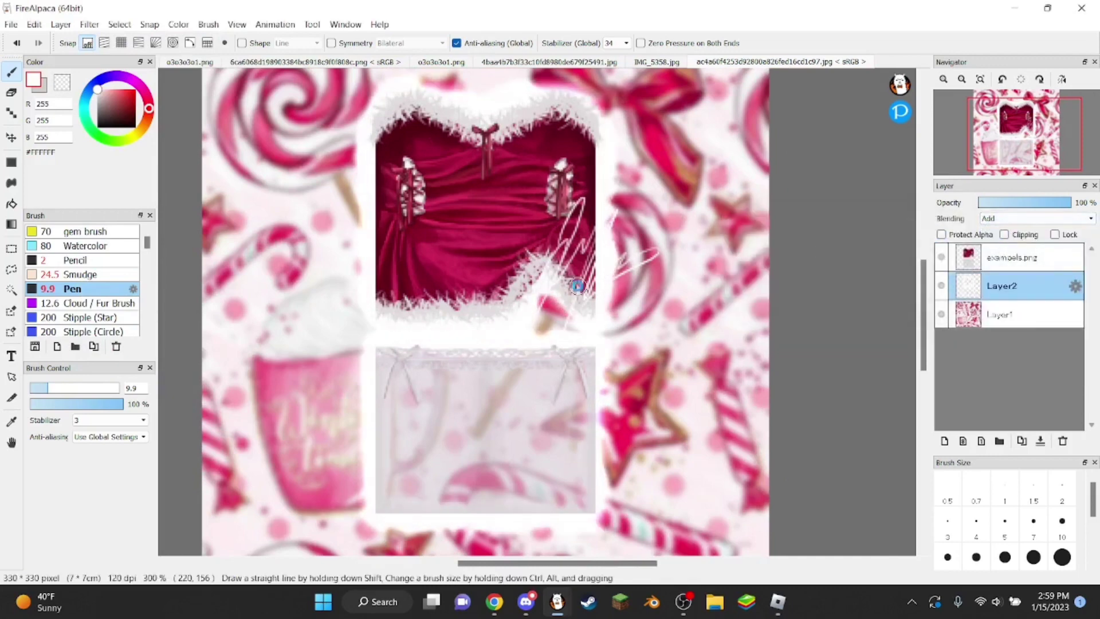
scroll(577, 287, "down", 2)
scroll(577, 287, "up", 2)
left_click_drag(1070, 203, 1025, 204)
scroll(558, 307, "down", 2)
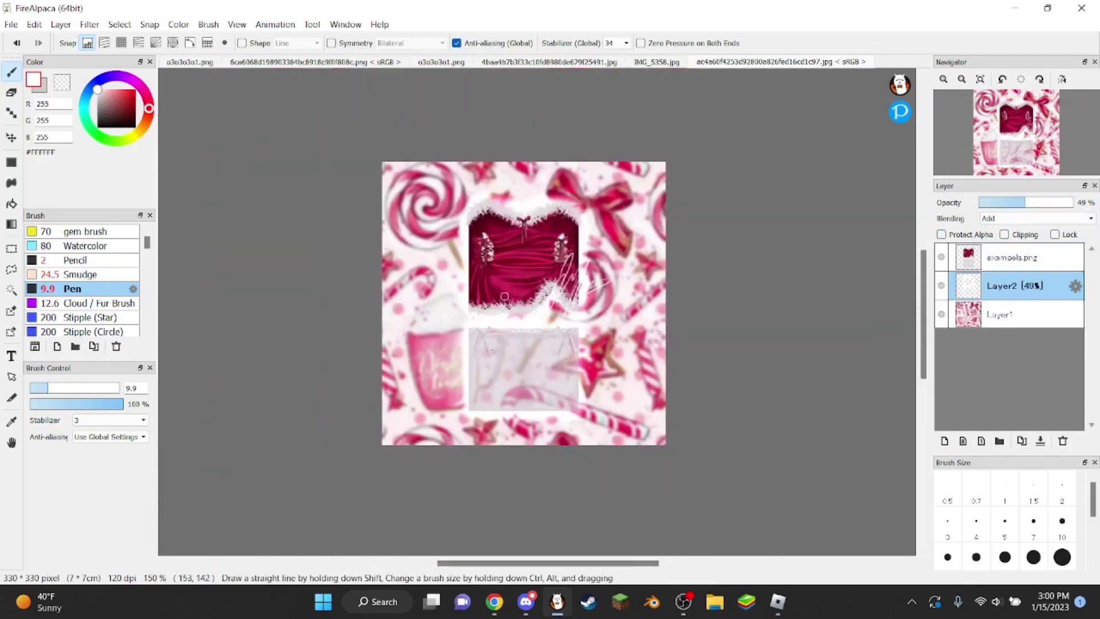
- Lower the opacity of the blurred white outline layer to 44%
scroll(563, 268, "up", 1)
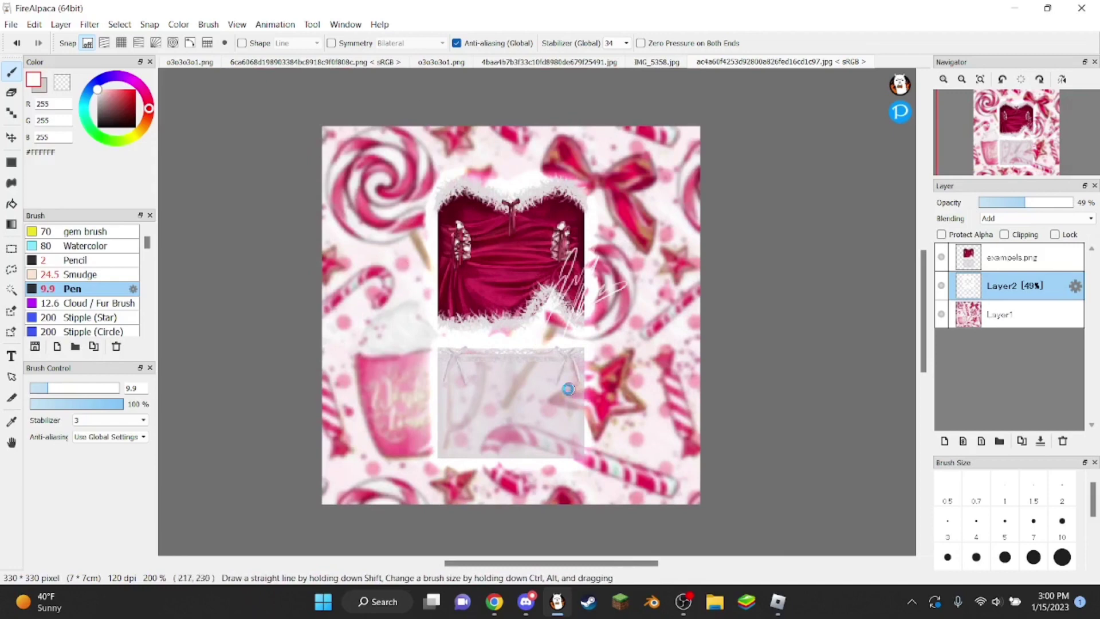
scroll(570, 396, "up", 1)
scroll(517, 309, "down", 1)
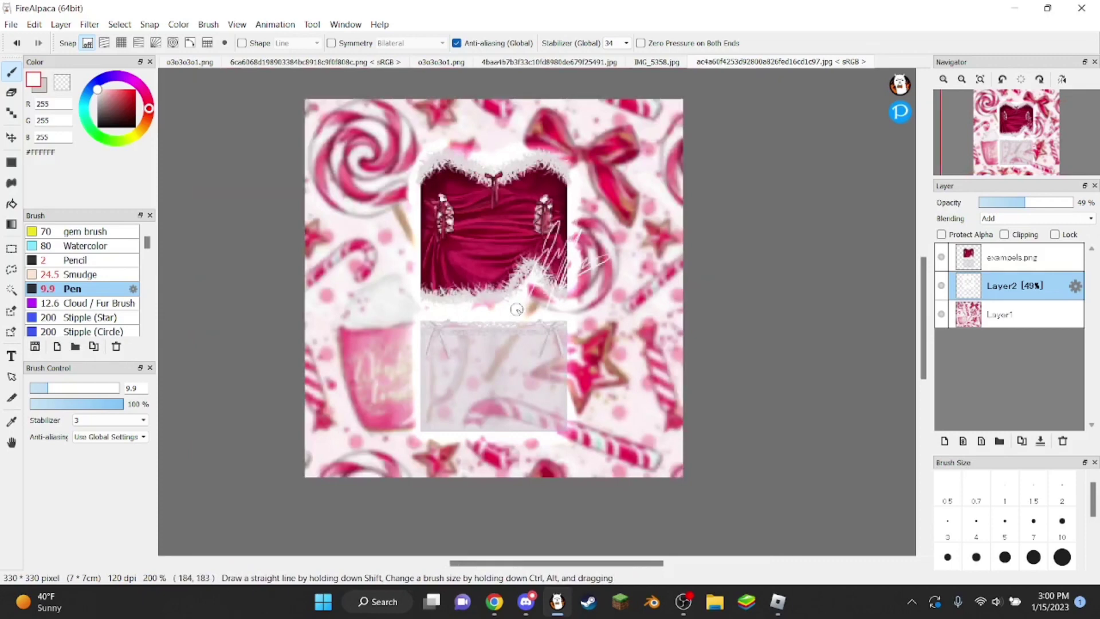
scroll(389, 274, "up", 1)
scroll(436, 281, "down", 1)
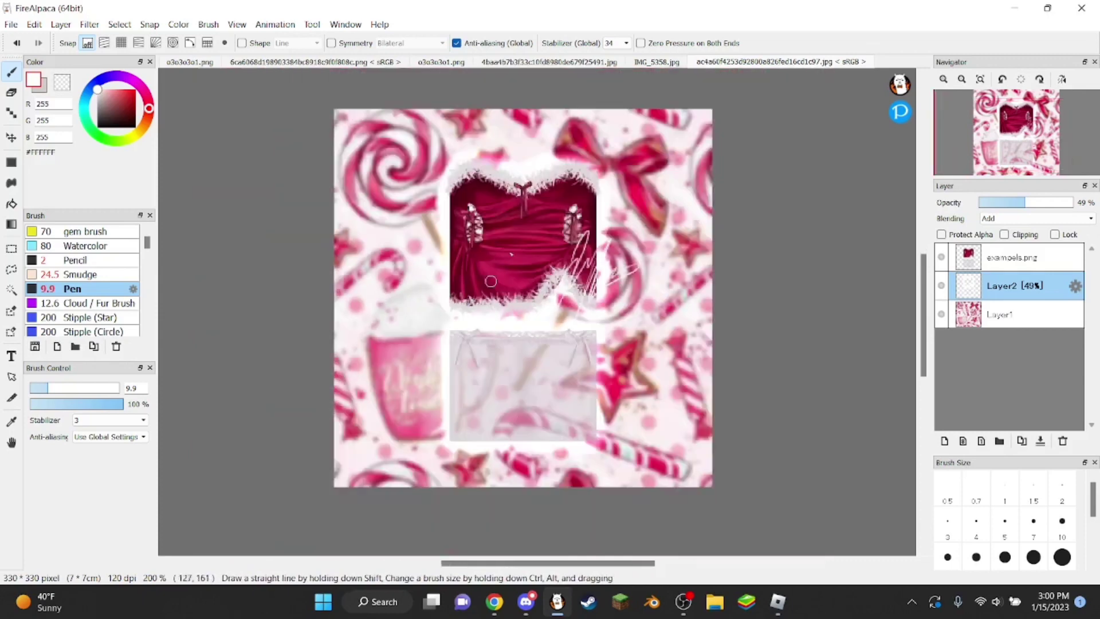
scroll(516, 220, "up", 1)
left_click_drag(1033, 209, 1021, 206)
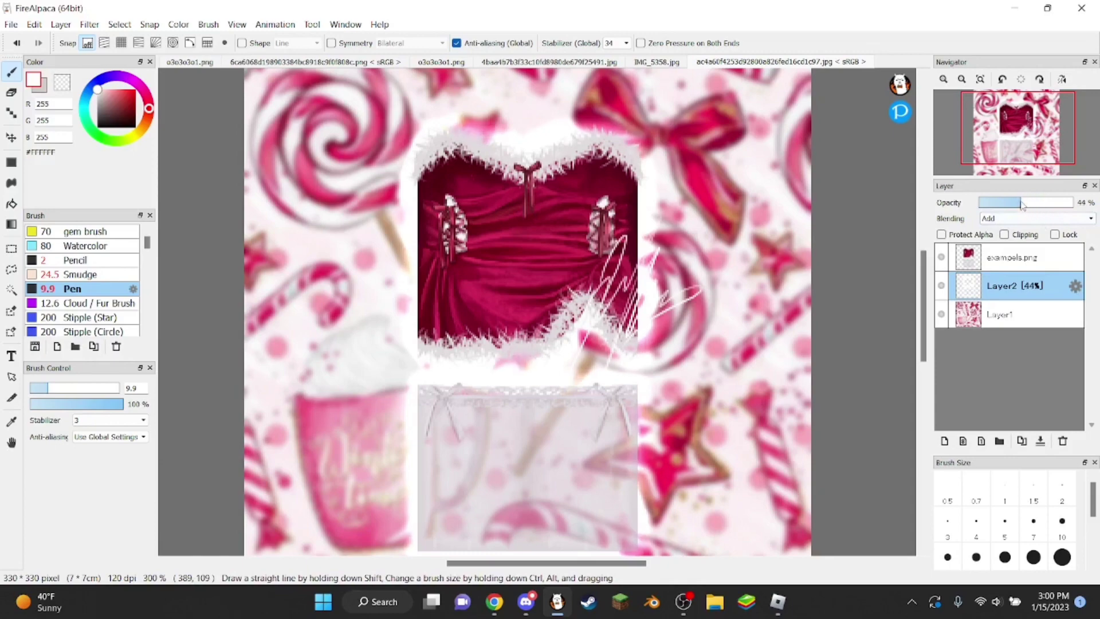
scroll(444, 296, "down", 1)
scroll(450, 295, "up", 1)
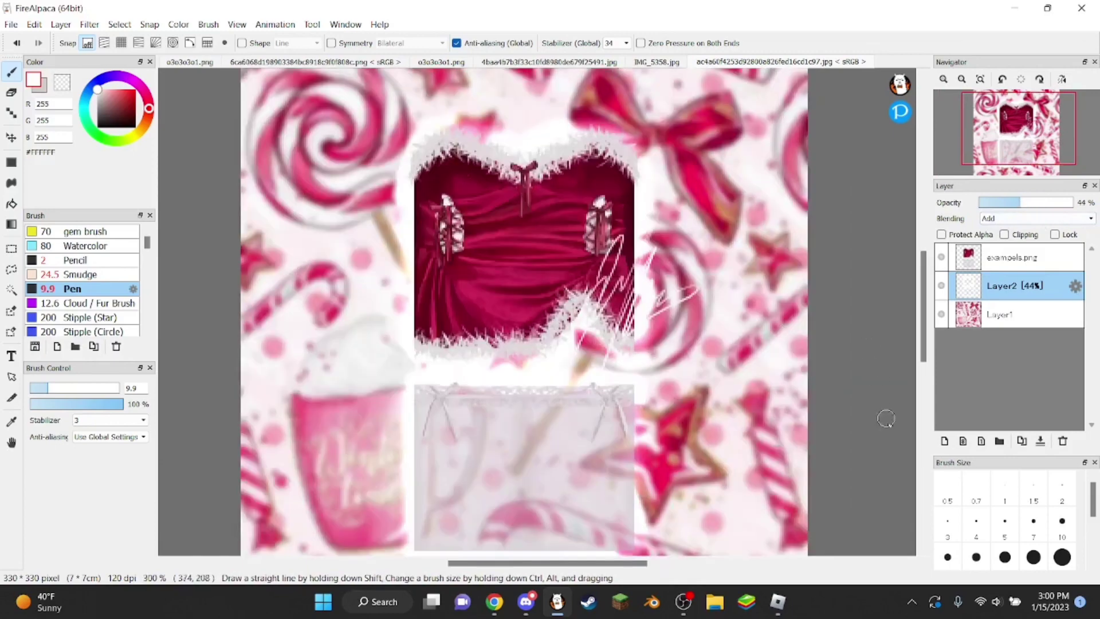
- Add a new layer and paint a straight white border along the canvas edges with snapped Pen strokes at size 9.9, leaving snapping off
left_click(941, 440)
scroll(506, 268, "down", 1)
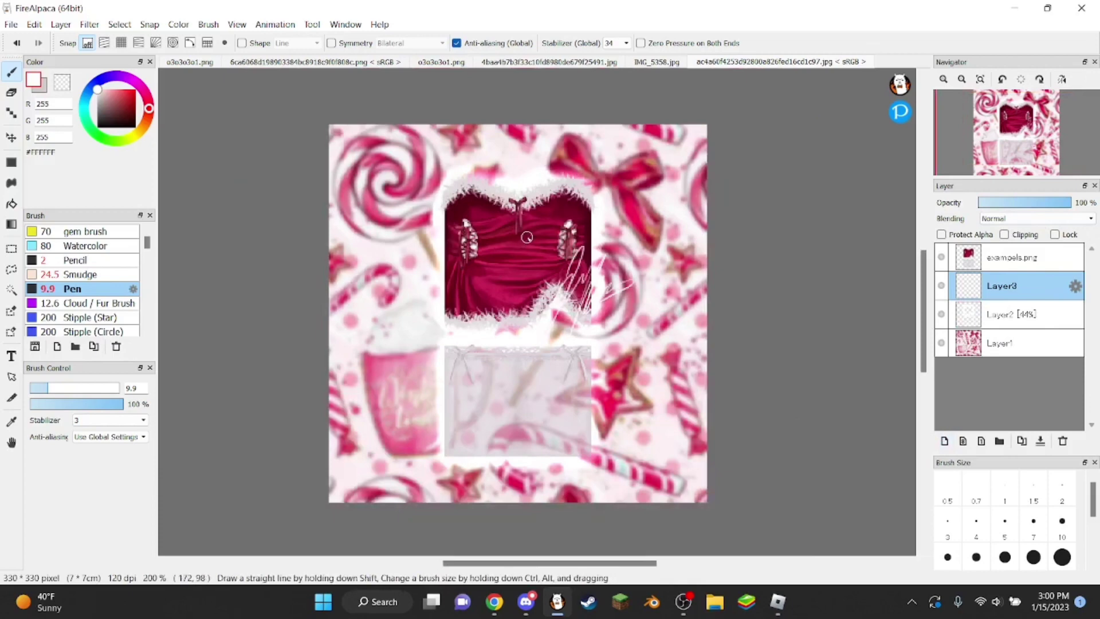
left_click(121, 43)
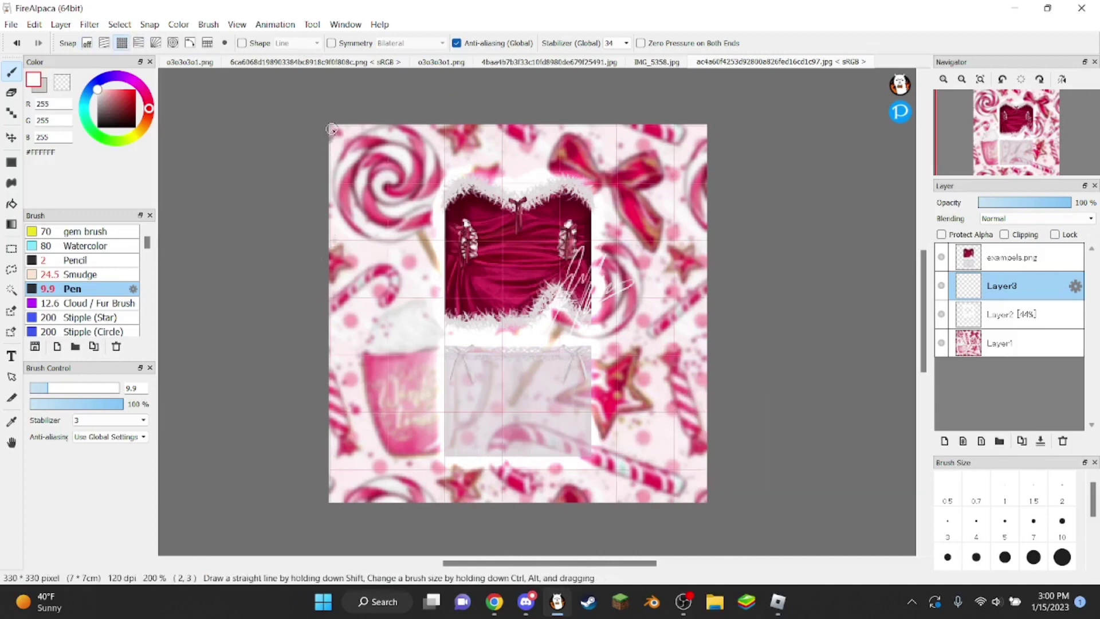
mouse_move(333, 162)
left_mouse_down()
mouse_move(329, 502)
mouse_move(706, 502)
mouse_move(705, 124)
mouse_move(290, 122)
left_mouse_up()
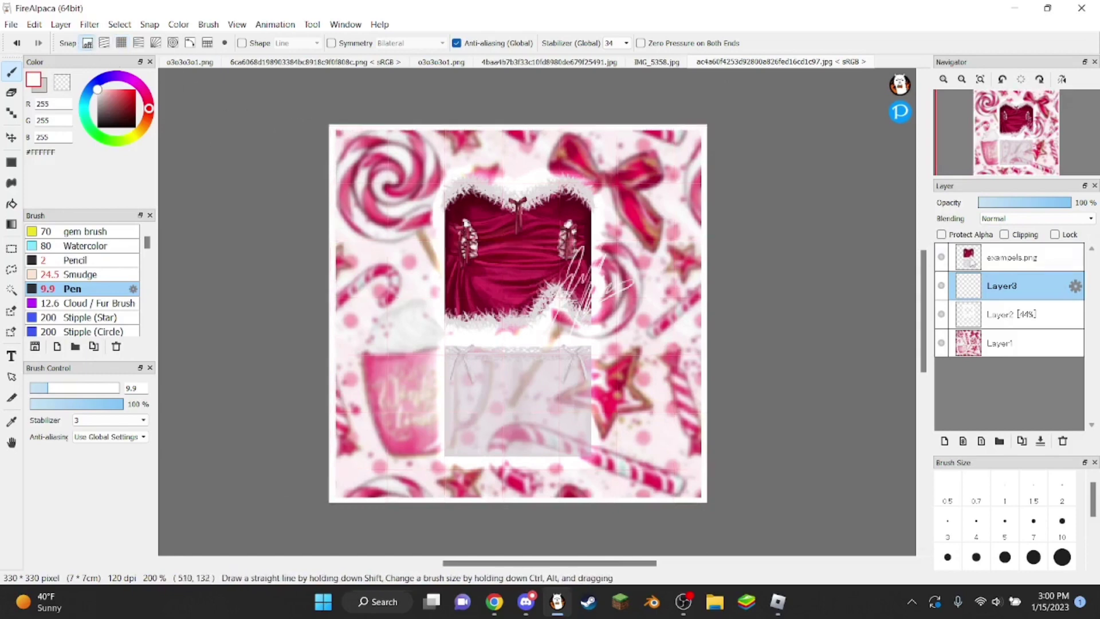
- Set the canvas border layer's blending to Overlay and its opacity to 63%
left_click(1007, 218)
left_click(997, 276)
left_click(1047, 205)
left_click(1042, 210)
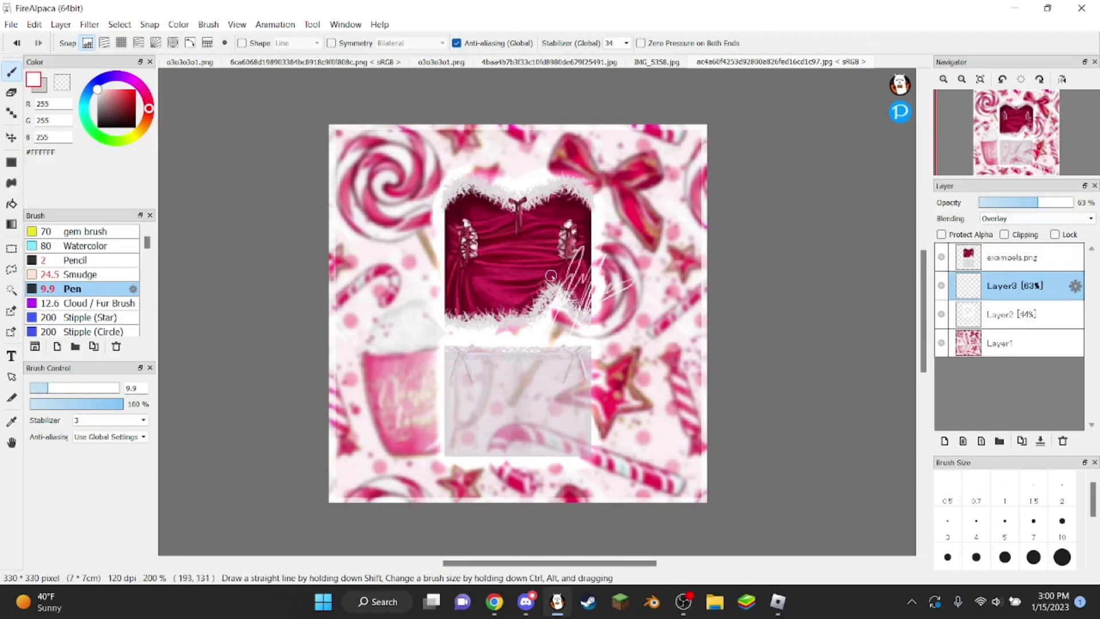
- On a new layer, draw a white dashed frame just inside the canvas edges with snapped Stitch3 strokes at size 2.6, leaving snapping off
left_click(944, 440)
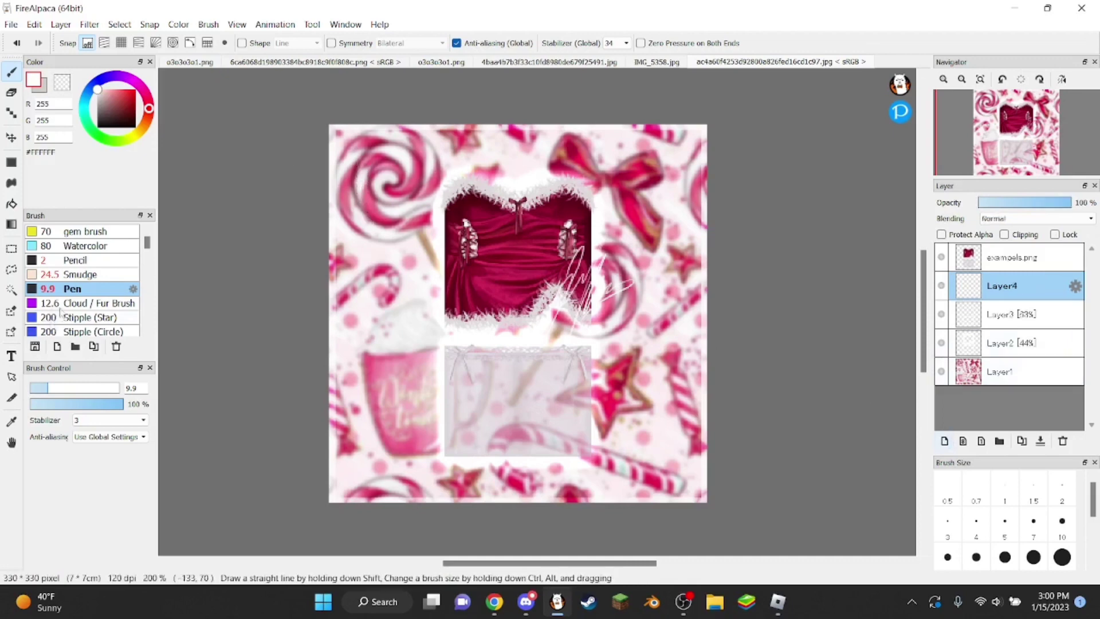
scroll(63, 306, "down", 5)
scroll(63, 306, "down", 3)
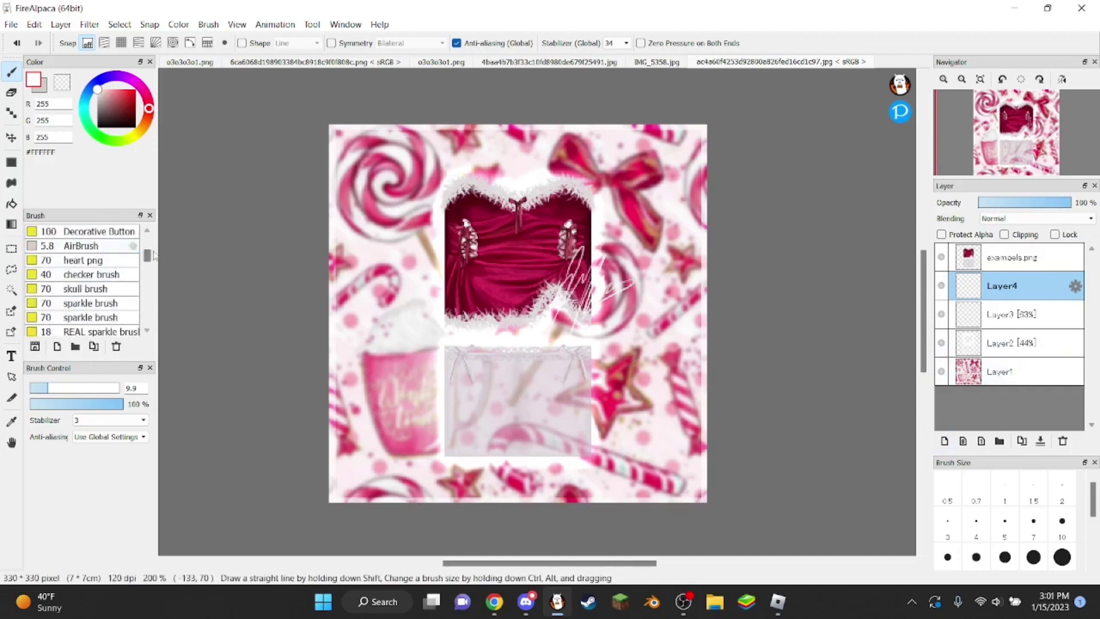
left_click_drag(147, 257, 150, 265)
scroll(91, 312, "down", 2)
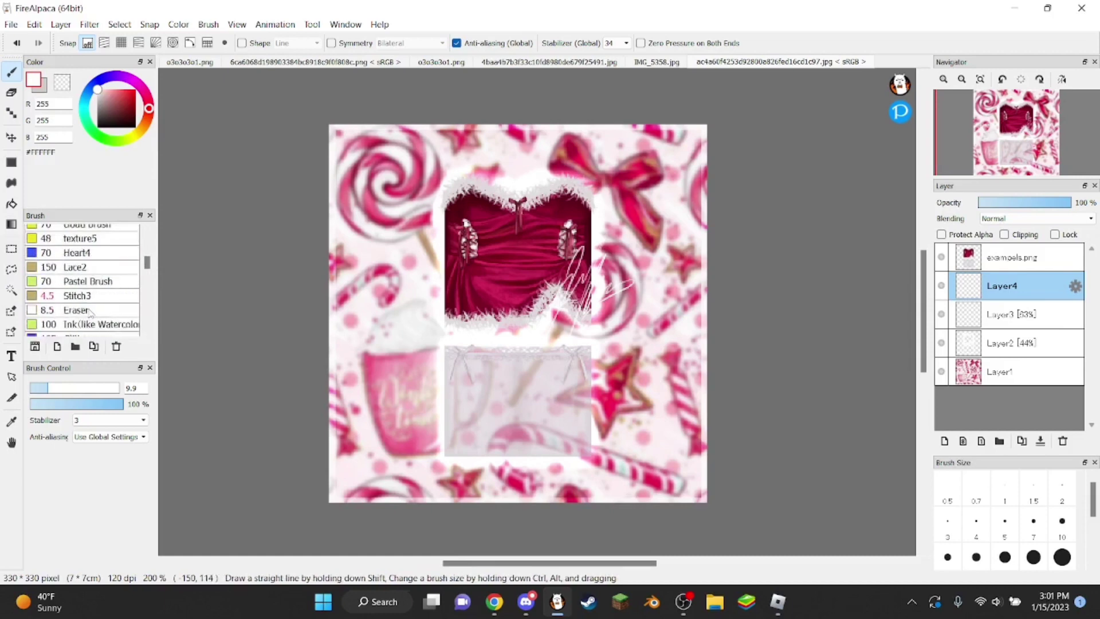
left_click(91, 311)
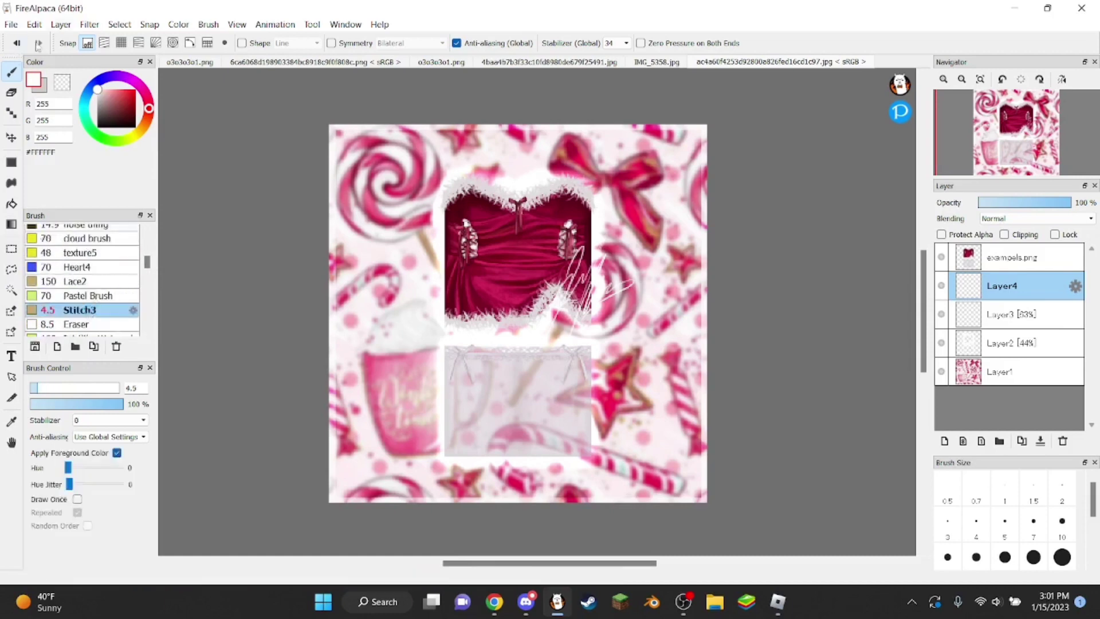
left_click(122, 45)
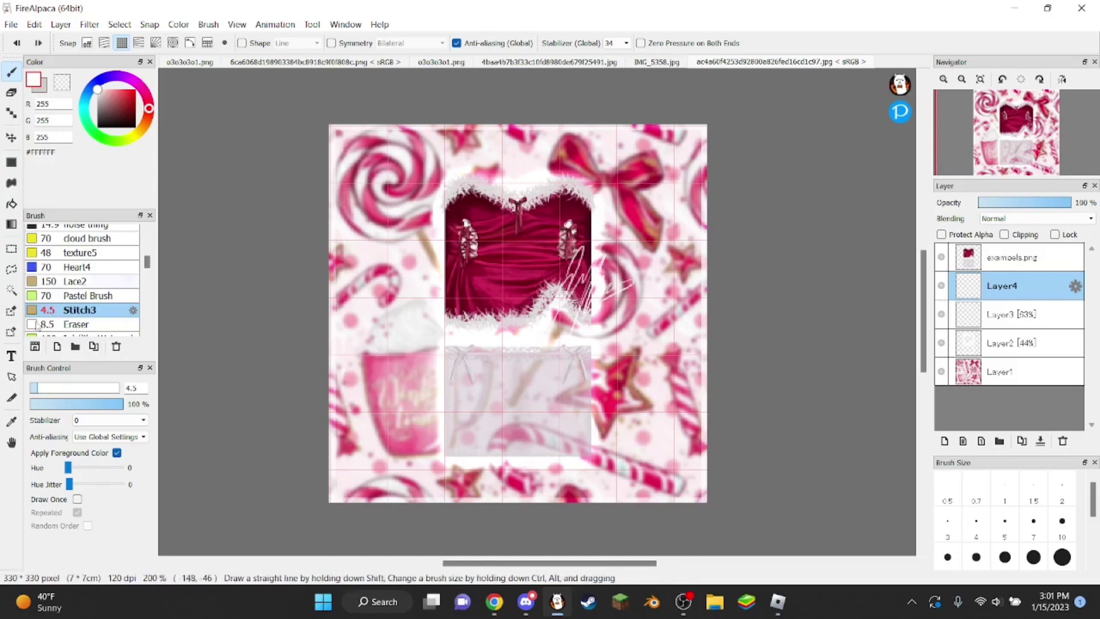
left_click_drag(35, 390, 32, 390)
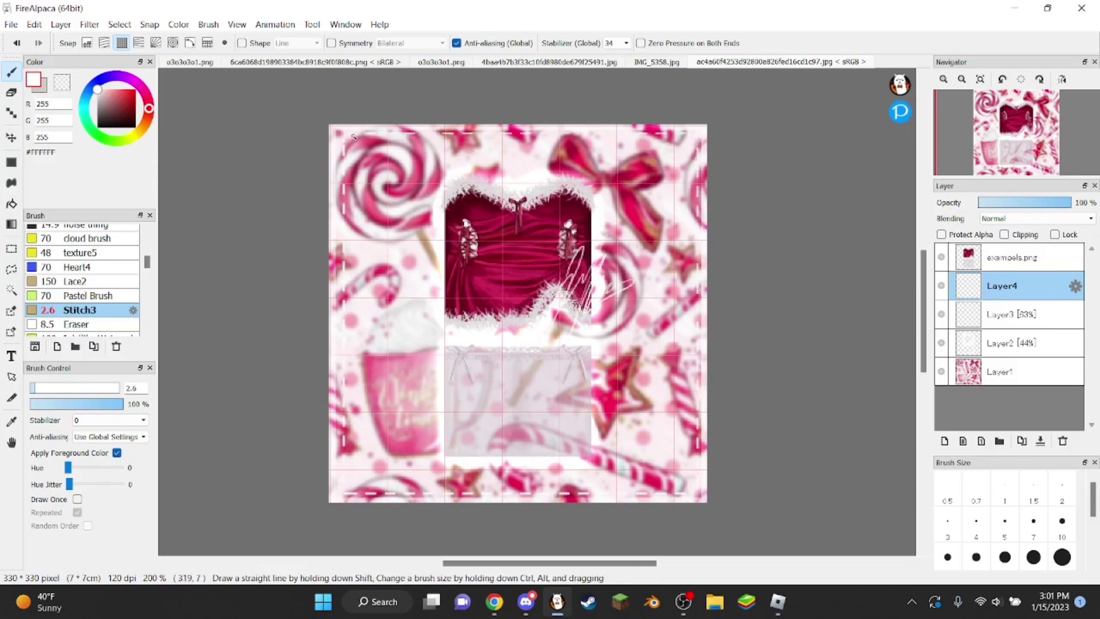
left_click(87, 43)
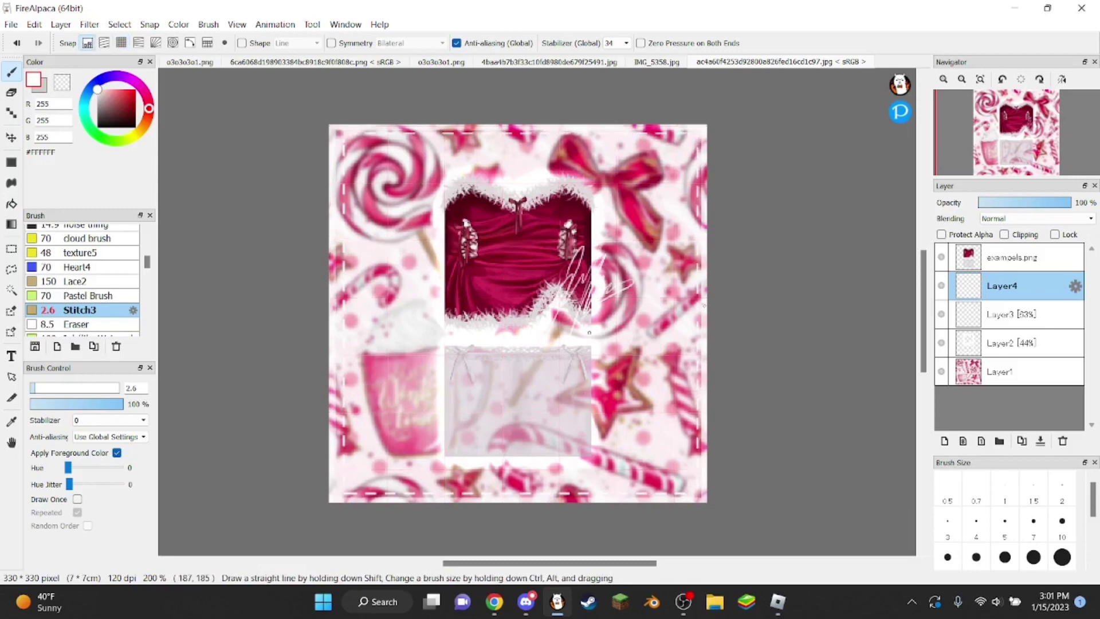
- Set the stitched frame layer's blending to Add and its opacity to 40%
left_click(1025, 218)
left_click(1040, 232)
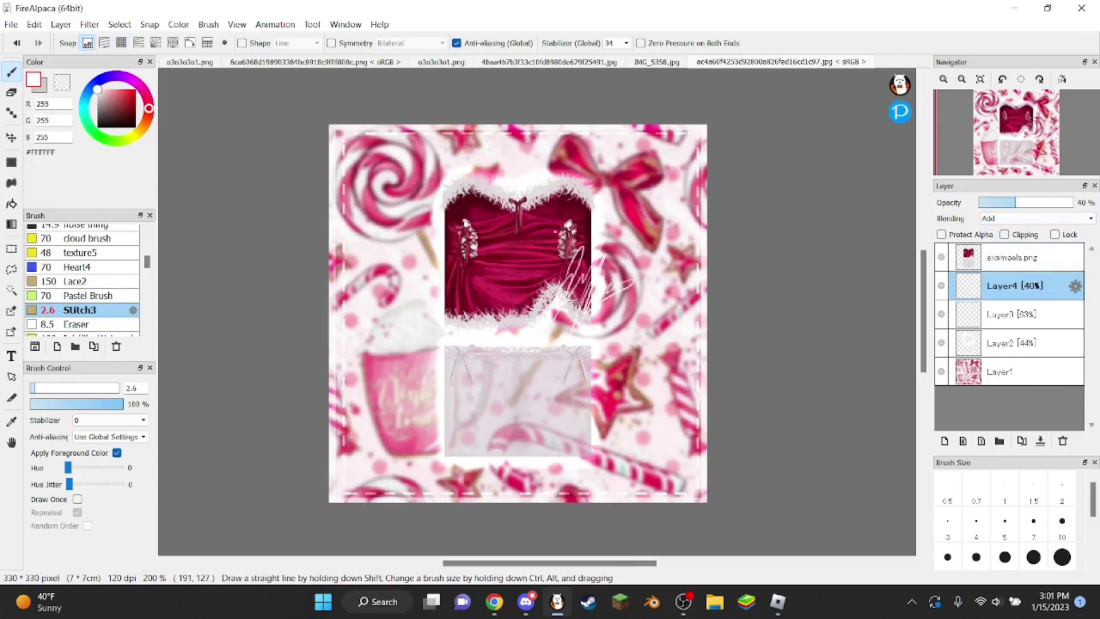
- Add a new layer and paint white glitter over the candy background with the Glitter brush at size 195
left_click(944, 441)
scroll(104, 286, "down", 6)
scroll(81, 283, "up", 5)
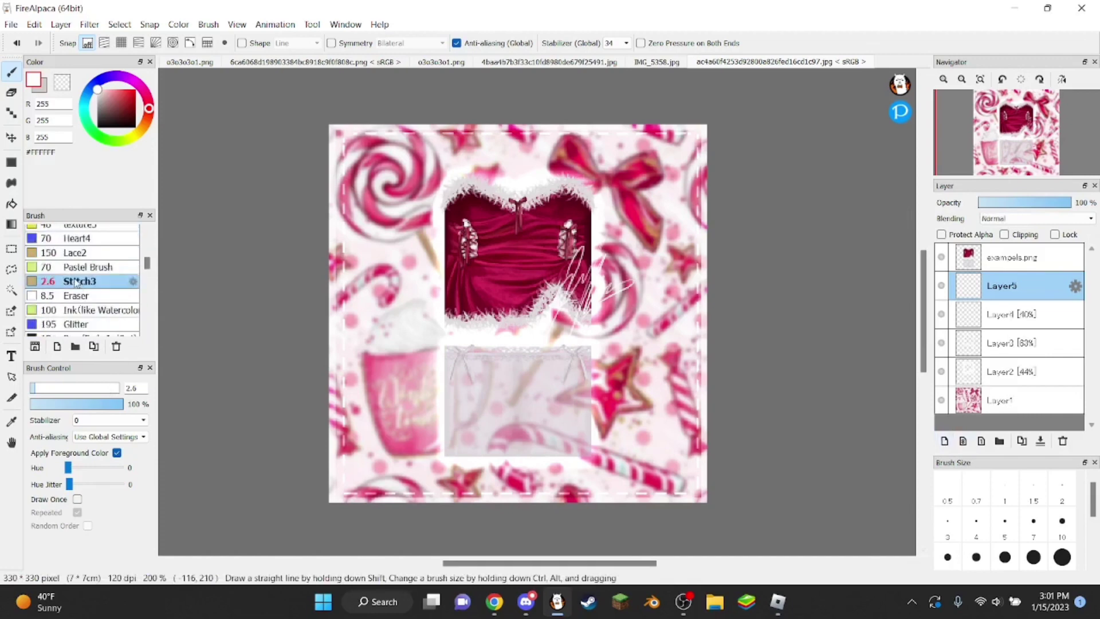
left_click(66, 324)
scroll(66, 324, "down", 3)
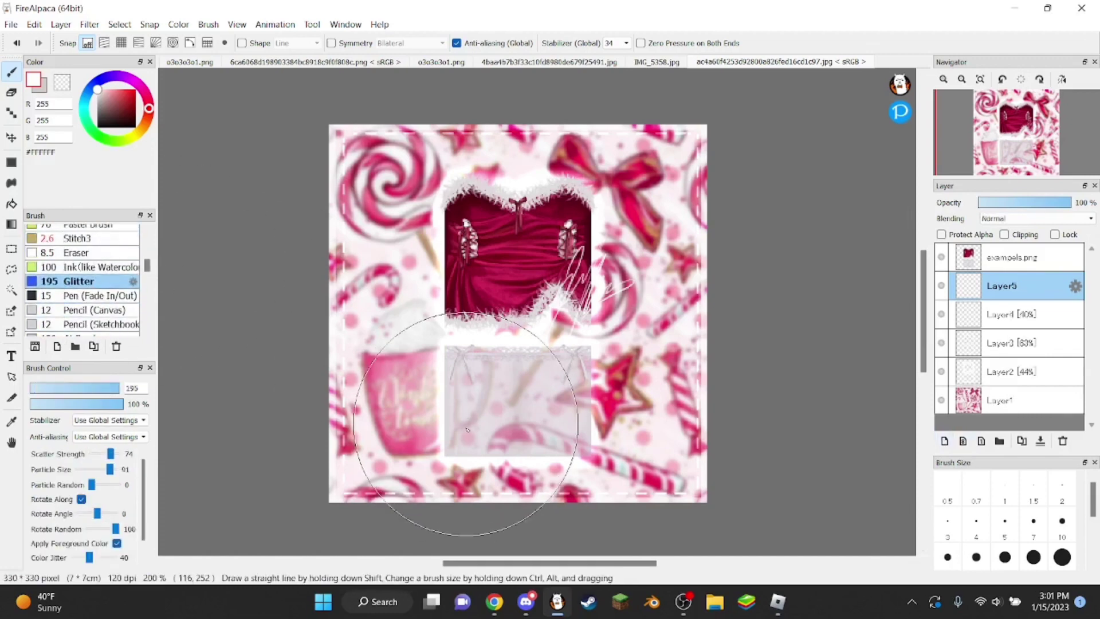
mouse_move(682, 200)
left_mouse_down()
mouse_move(527, 138)
mouse_move(550, 148)
left_mouse_up()
- Set the glitter layer's blending to Overlay and its opacity to 41%
left_click(1008, 218)
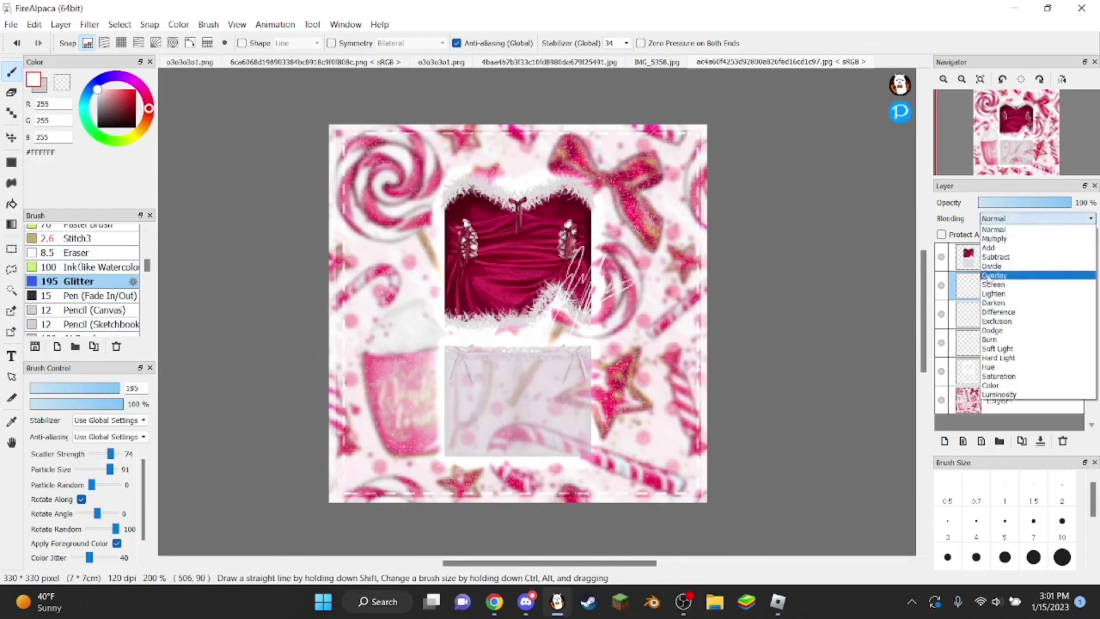
left_click(992, 278)
scroll(491, 270, "up", 3)
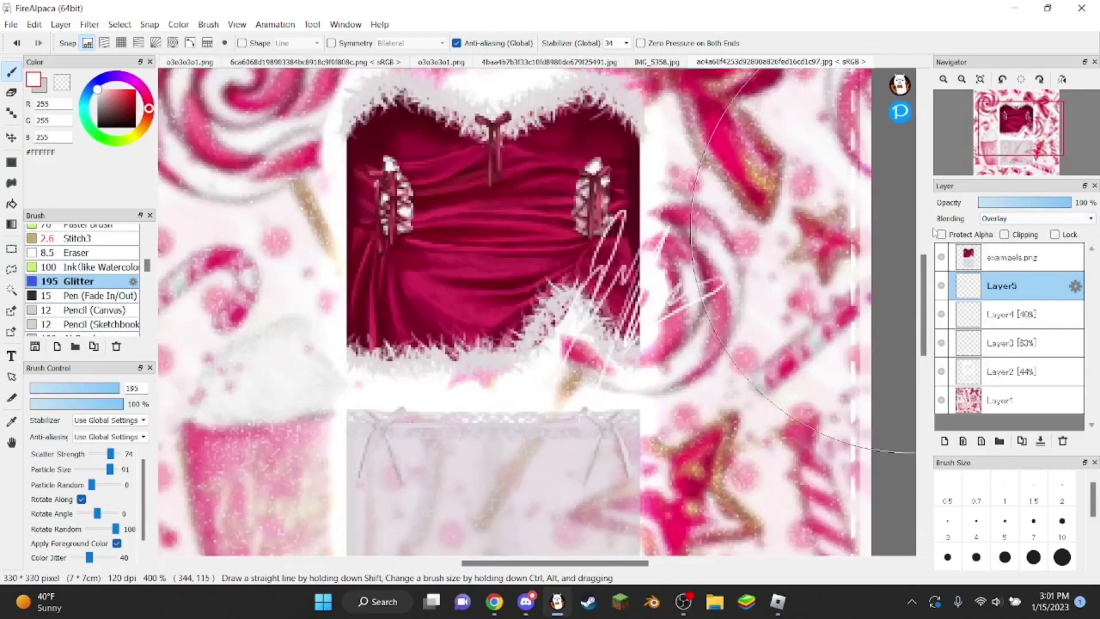
left_click(1018, 204)
scroll(479, 221, "down", 3)
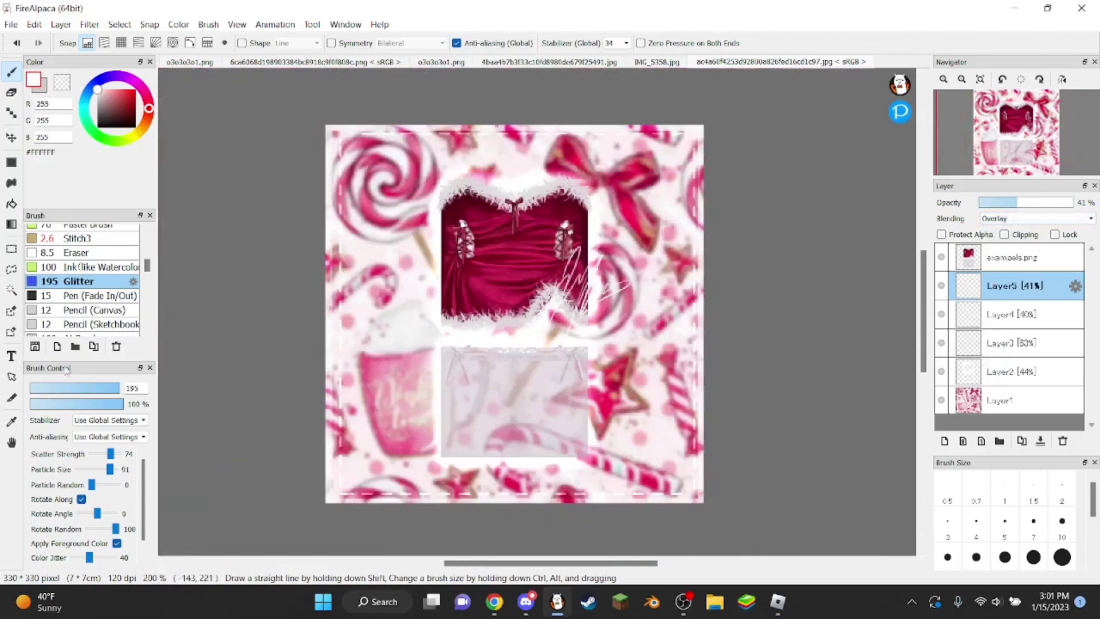
- Scatter white snowflakes across the canvas on a new layer with the Powdery Snow brush at size 150
scroll(86, 275, "down", 3)
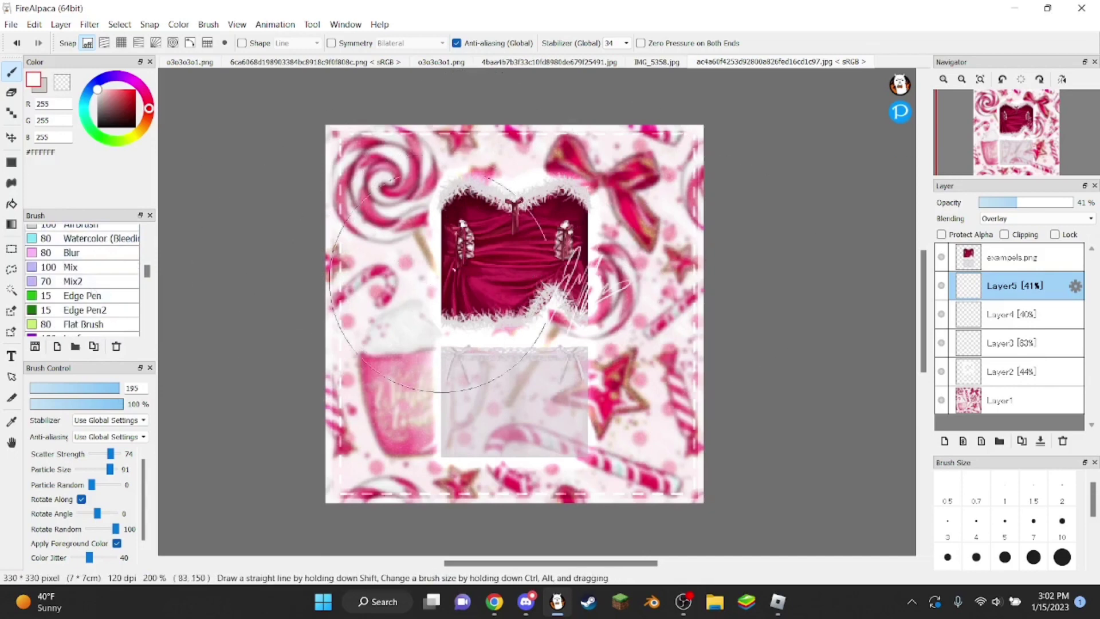
scroll(92, 281, "down", 10)
scroll(94, 280, "down", 6)
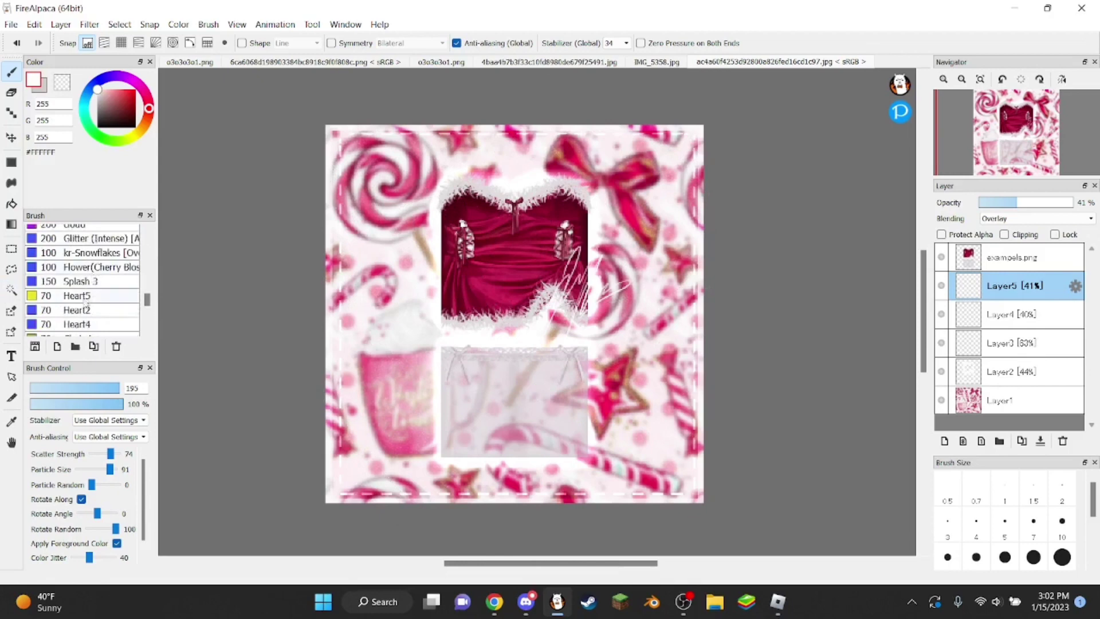
scroll(87, 292, "up", 1)
scroll(57, 328, "down", 4)
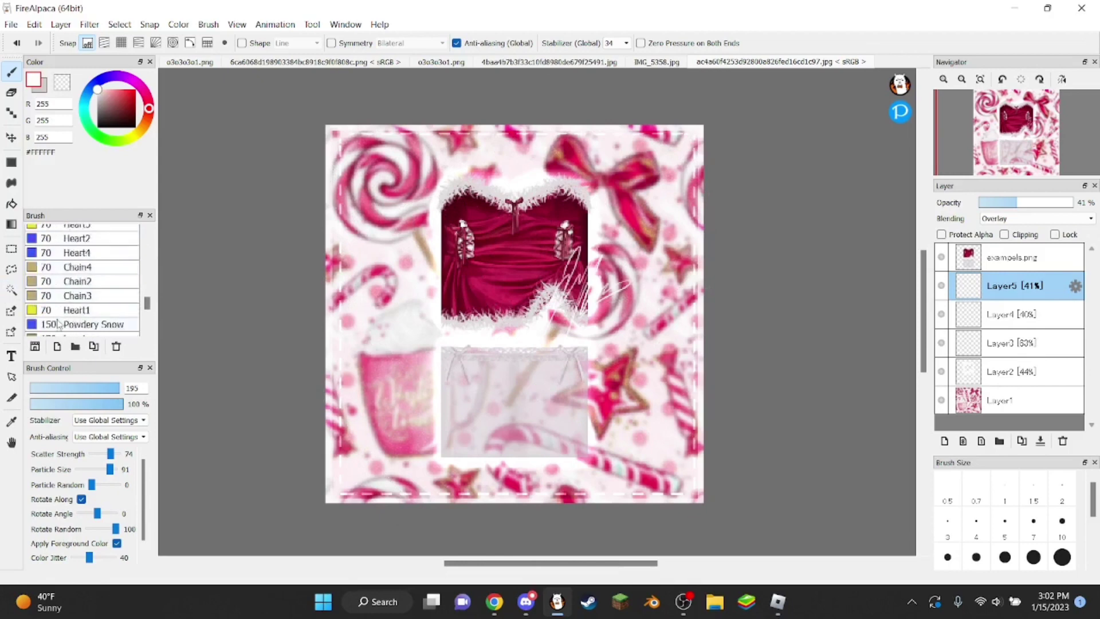
left_click(73, 253)
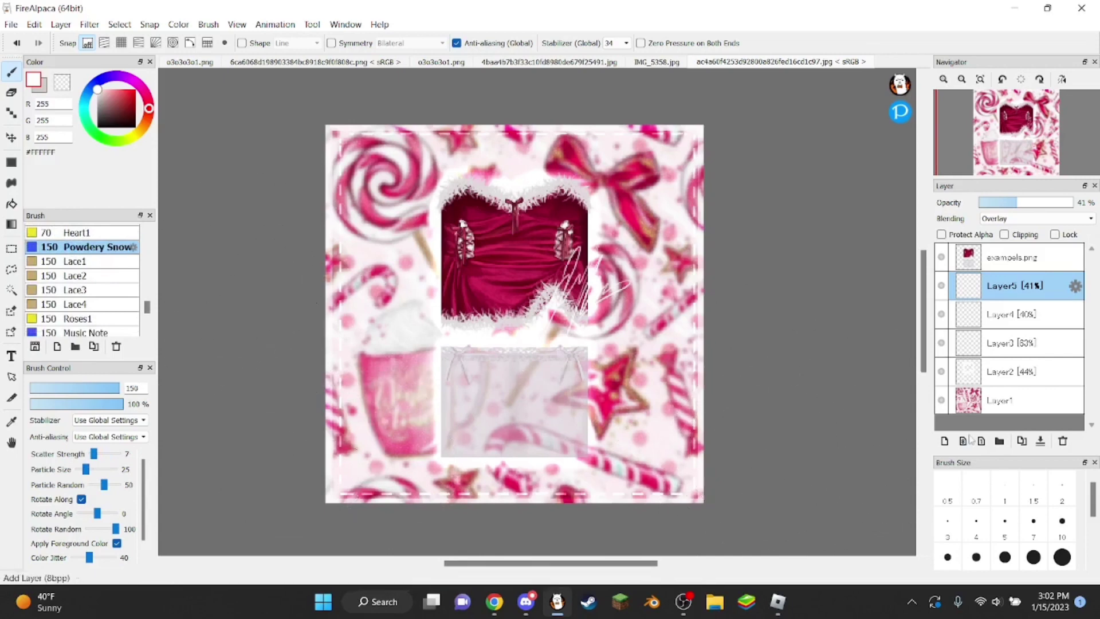
left_click(944, 440)
mouse_move(752, 438)
left_mouse_down()
mouse_move(426, 460)
mouse_move(312, 452)
mouse_move(678, 489)
mouse_move(851, 432)
mouse_move(733, 345)
mouse_move(438, 353)
mouse_move(186, 323)
mouse_move(193, 234)
mouse_move(455, 232)
mouse_move(851, 261)
mouse_move(866, 177)
mouse_move(577, 122)
mouse_move(169, 152)
mouse_move(168, 339)
left_mouse_up()
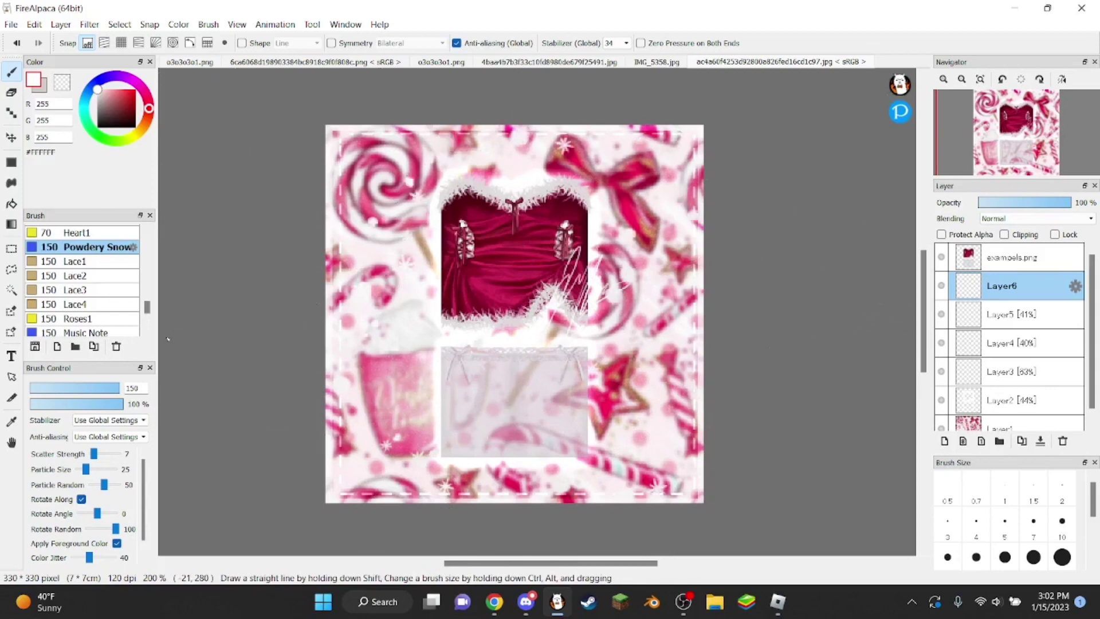
- Set the snowflake layer's blending to Add and its opacity to 35%
left_click(1014, 223)
left_click(1000, 243)
scroll(613, 258, "down", 1)
scroll(607, 257, "up", 1)
mouse_move(1008, 204)
left_mouse_down()
mouse_move(1037, 205)
mouse_move(1012, 204)
left_mouse_up()
scroll(530, 276, "down", 1)
scroll(530, 275, "up", 1)
scroll(521, 291, "down", 1)
scroll(520, 291, "up", 1)
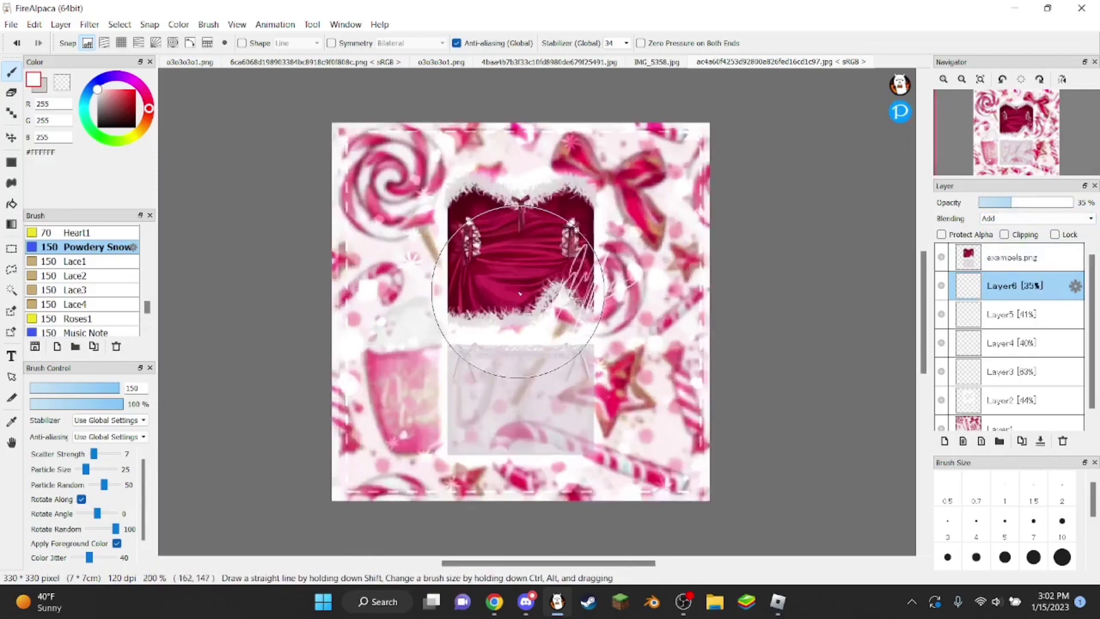
scroll(520, 287, "down", 1)
scroll(522, 280, "up", 1)
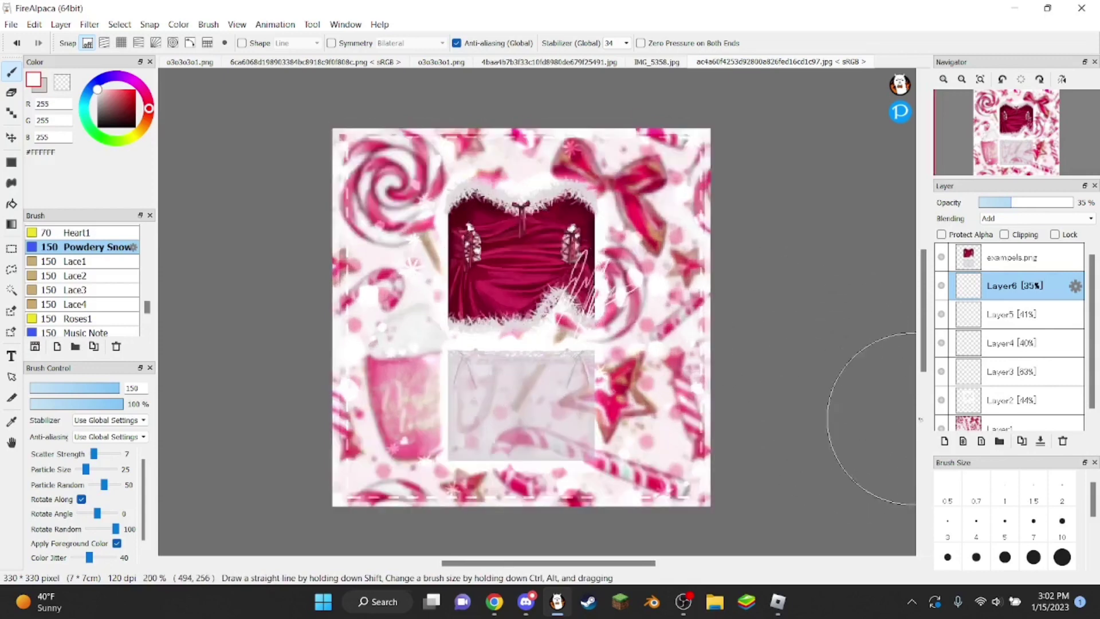
- Apply a Gaussian Blur of 0.86 to the candy background on Layer1
left_click(1008, 424)
left_click(92, 25)
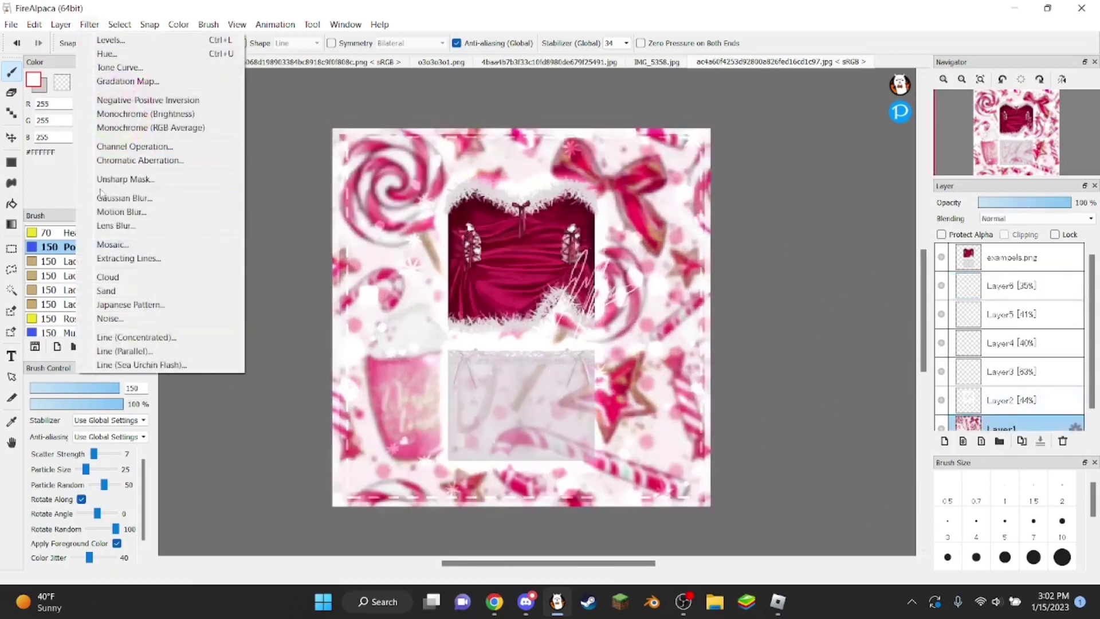
left_click(117, 198)
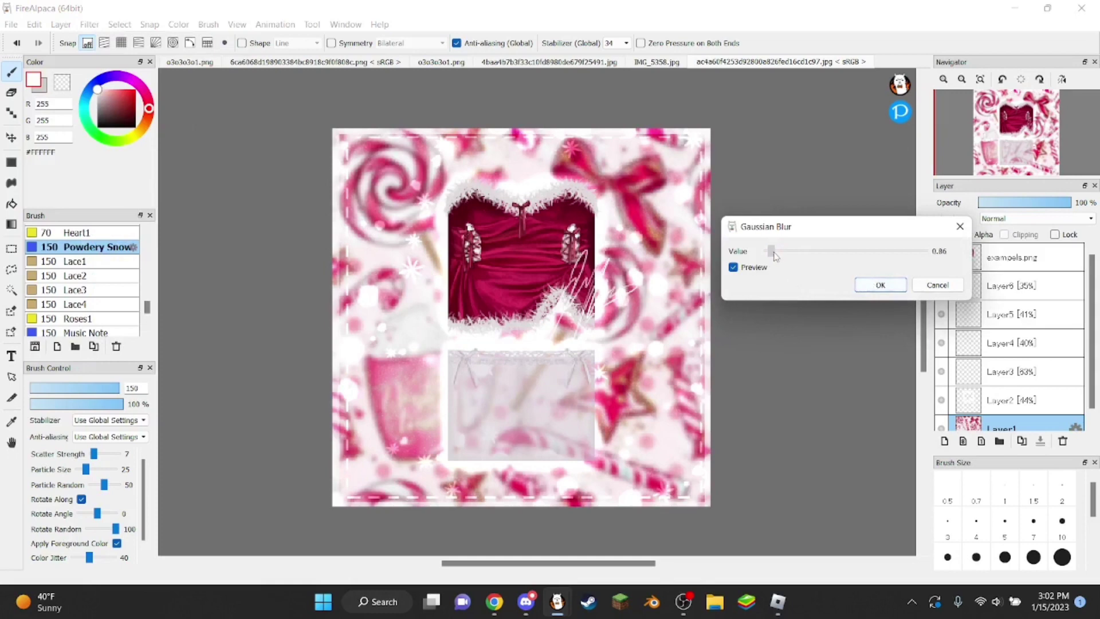
left_click(880, 286)
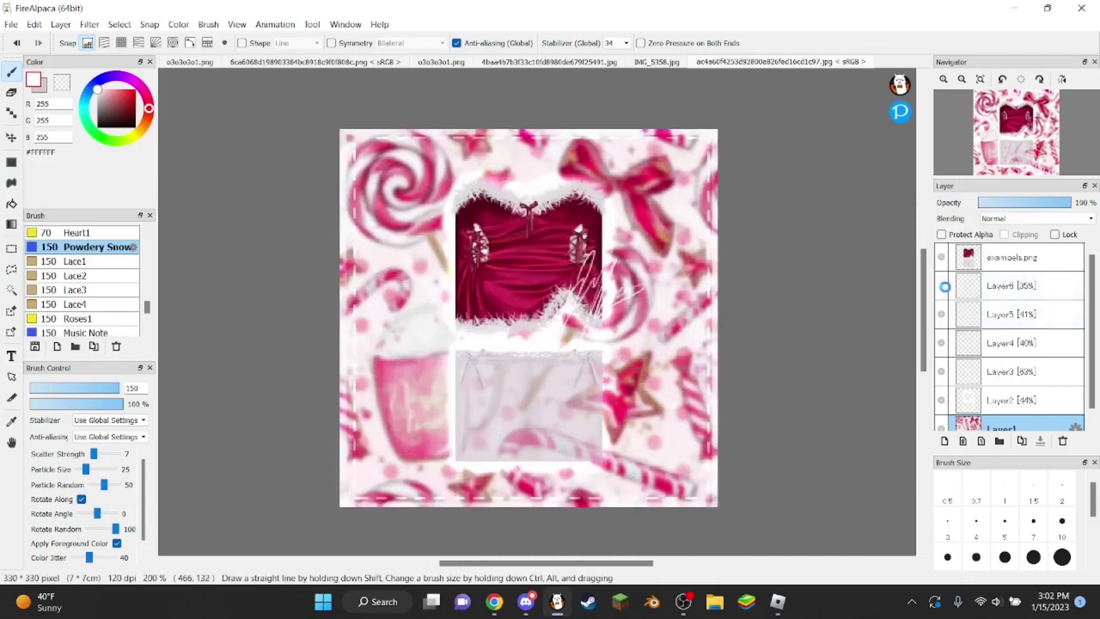
- Reduce the snowflake layer's opacity to 19%
left_click(996, 289)
left_click_drag(1001, 206, 994, 206)
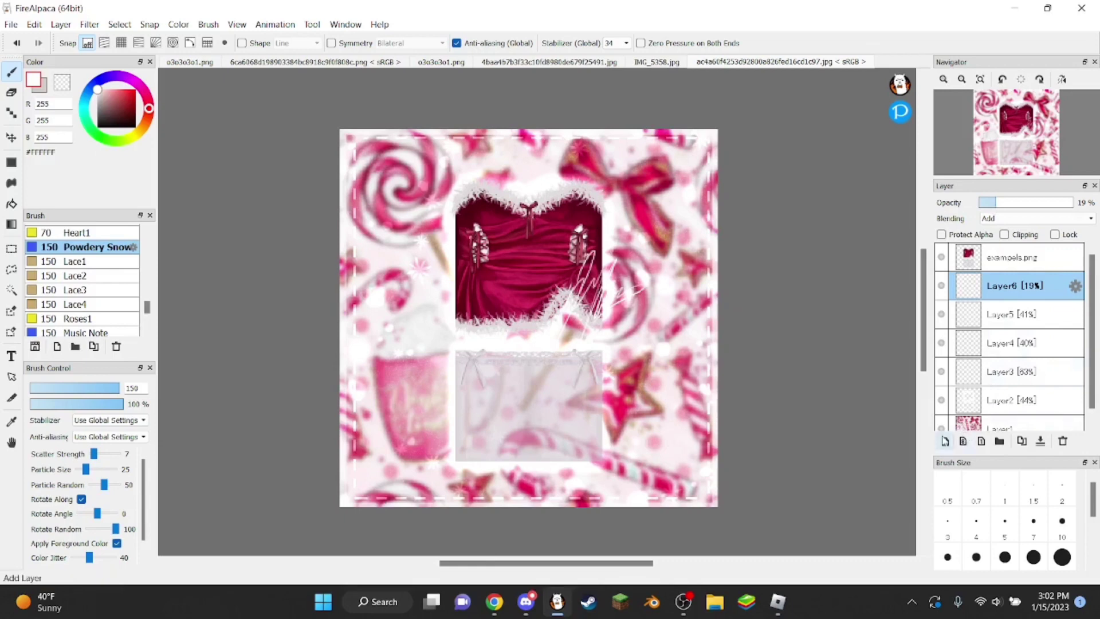
- Draw a straight black border along the canvas edges on a new layer using the 9.9 Pen and grid snapping
left_click(945, 440)
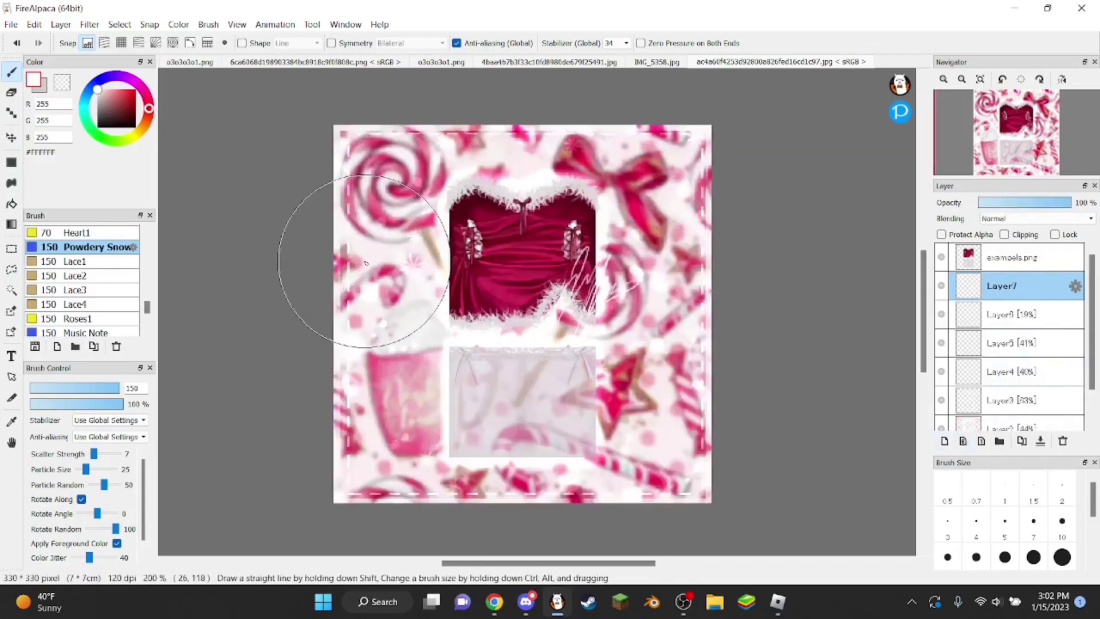
left_click(98, 127)
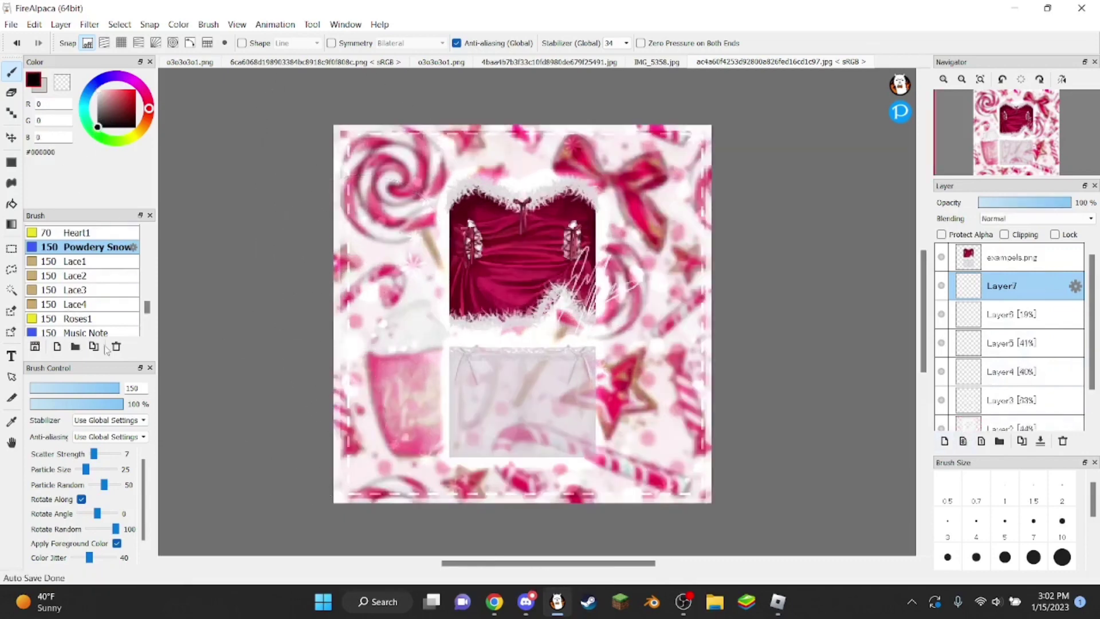
left_click_drag(149, 310, 147, 242)
left_click(73, 288)
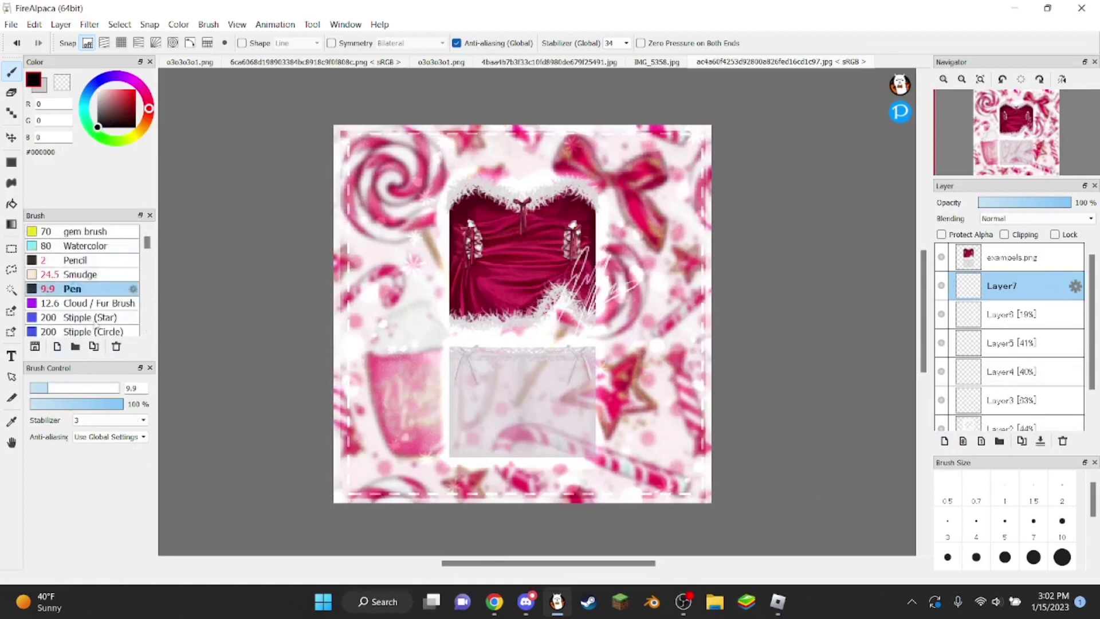
left_click(121, 43)
mouse_move(335, 127)
left_mouse_down()
mouse_move(325, 552)
mouse_move(335, 505)
mouse_move(755, 504)
mouse_move(734, 490)
mouse_move(710, 503)
mouse_move(712, 232)
mouse_move(733, 88)
mouse_move(710, 121)
mouse_move(365, 135)
left_mouse_up()
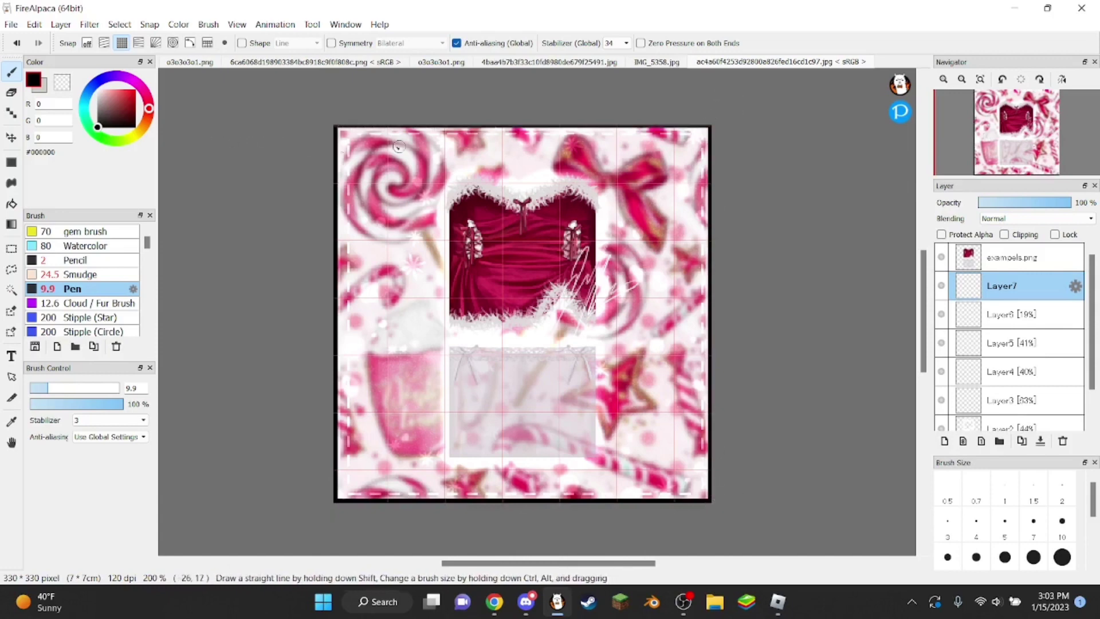
- Try Overlay blending on the black border layer, and delete the layer with snapping switched off
left_click(1034, 219)
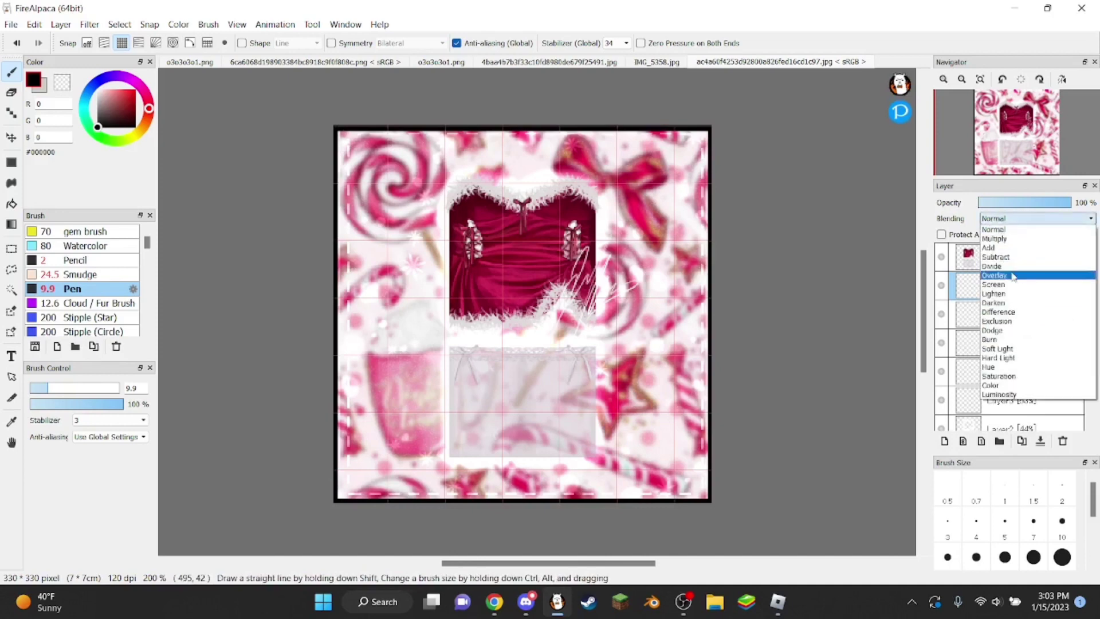
left_click(1013, 277)
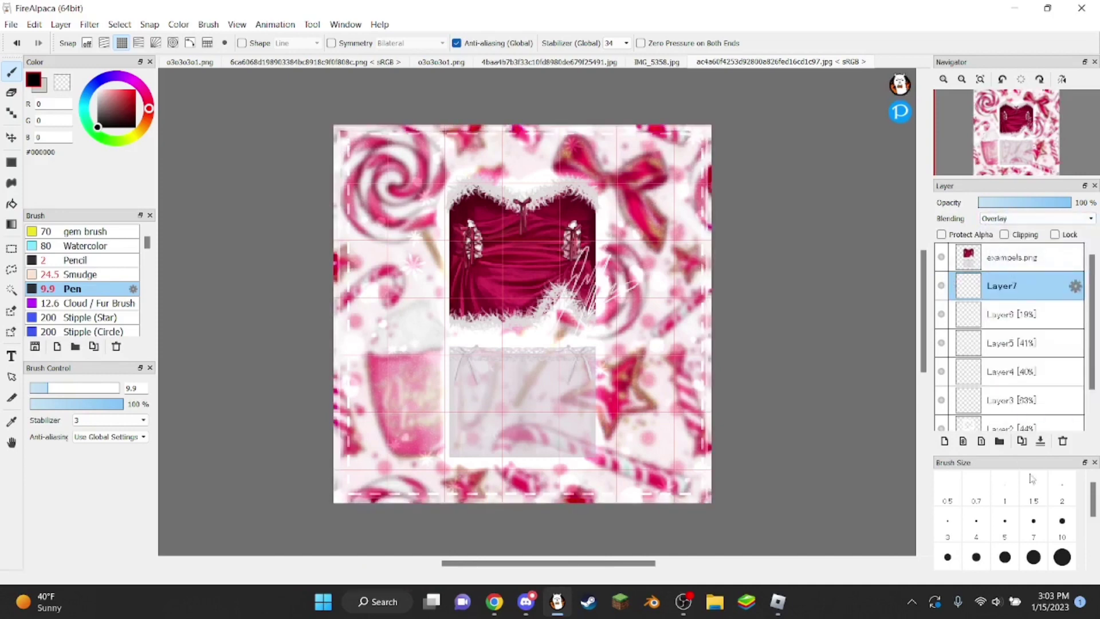
left_click(1063, 441)
left_click(86, 43)
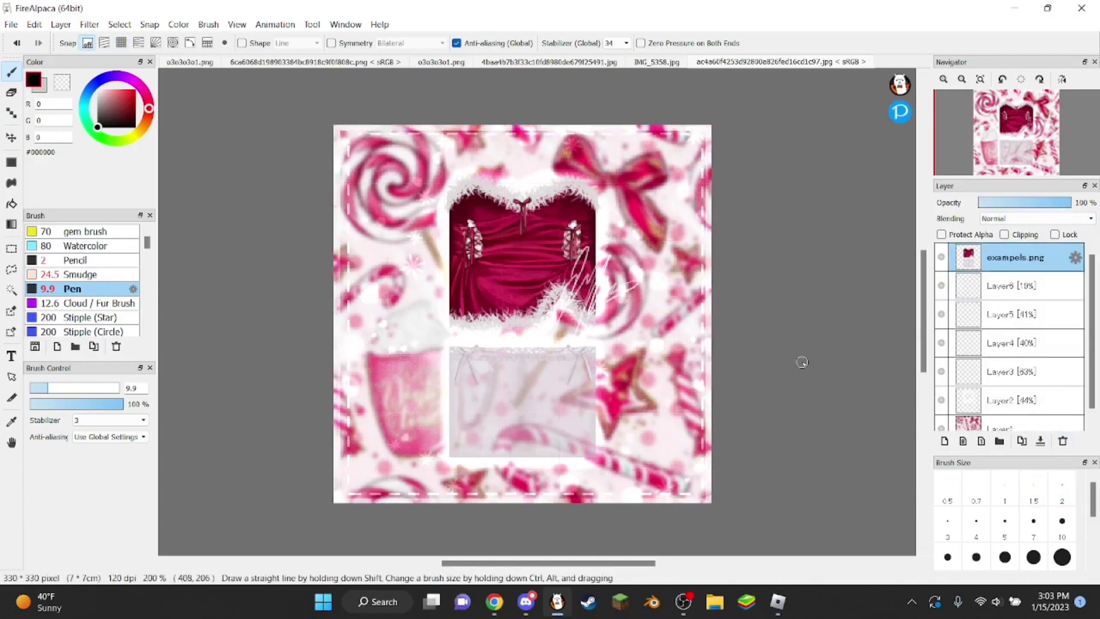
- Examine the top's fur trim, the signature and the surrounding candy background up close
scroll(742, 311, "down", 1)
scroll(527, 256, "up", 2)
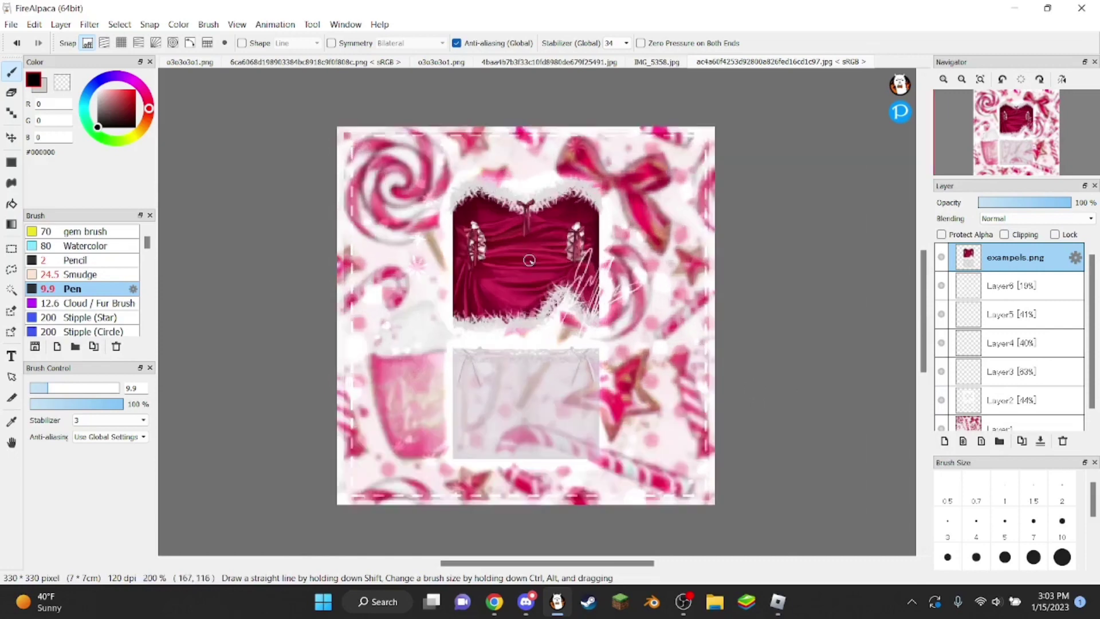
scroll(510, 272, "down", 1)
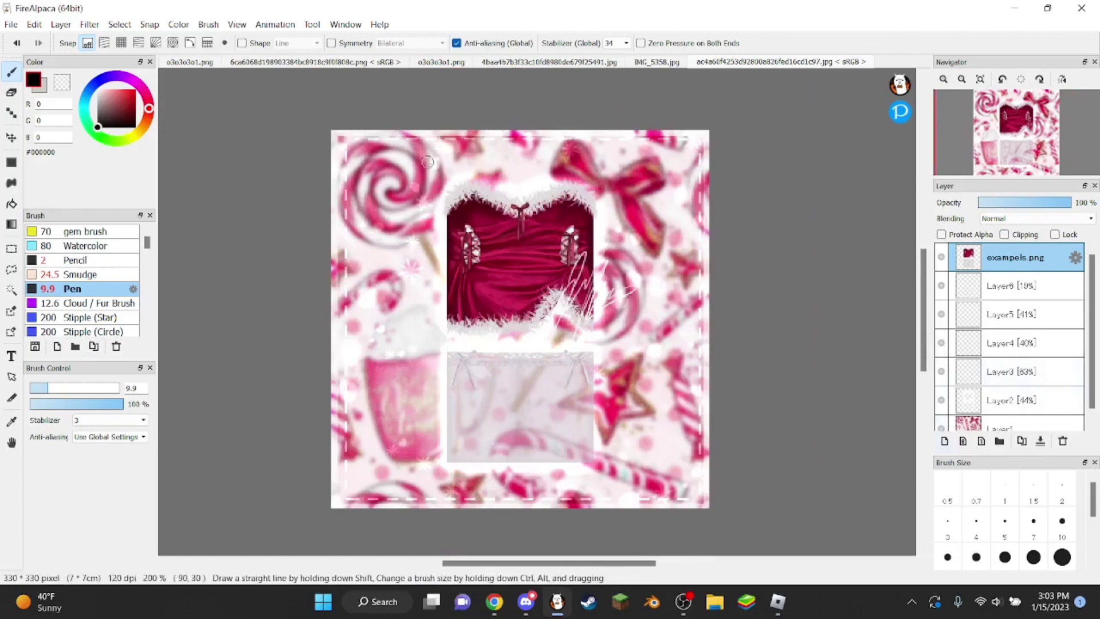
scroll(530, 269, "up", 1)
scroll(530, 269, "down", 1)
scroll(611, 281, "up", 4)
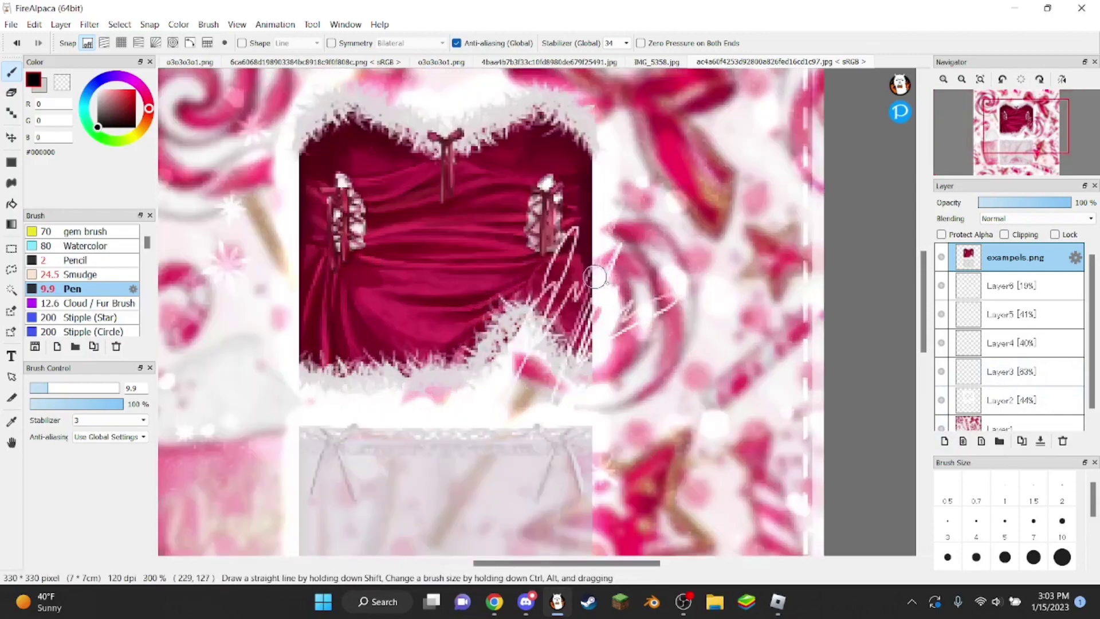
scroll(611, 282, "down", 2)
scroll(611, 281, "up", 2)
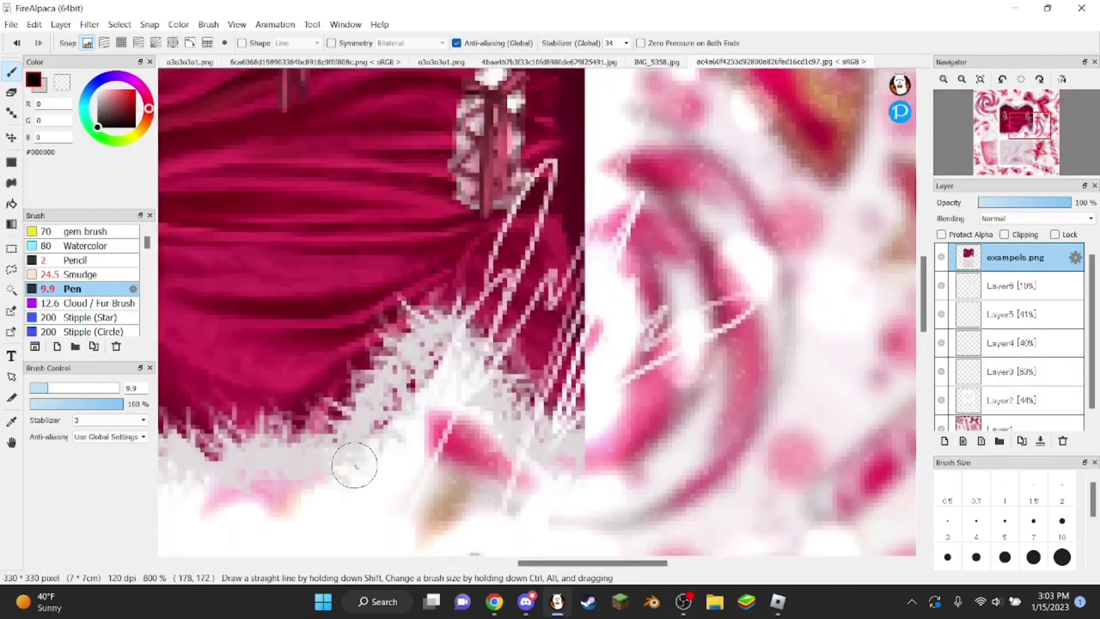
scroll(479, 442, "down", 1)
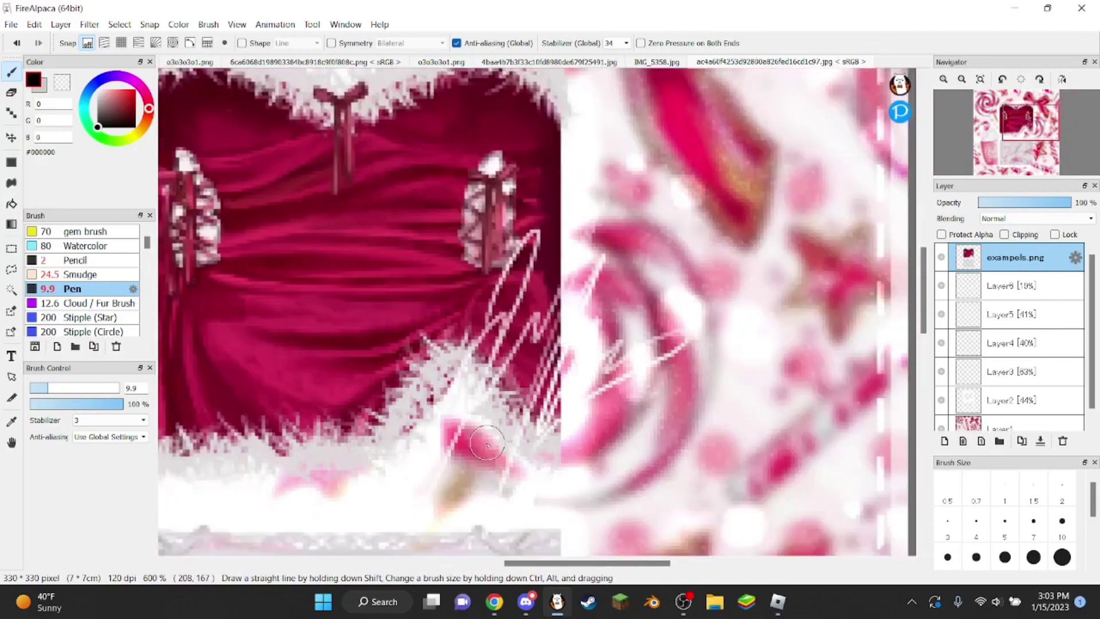
scroll(604, 357, "down", 3)
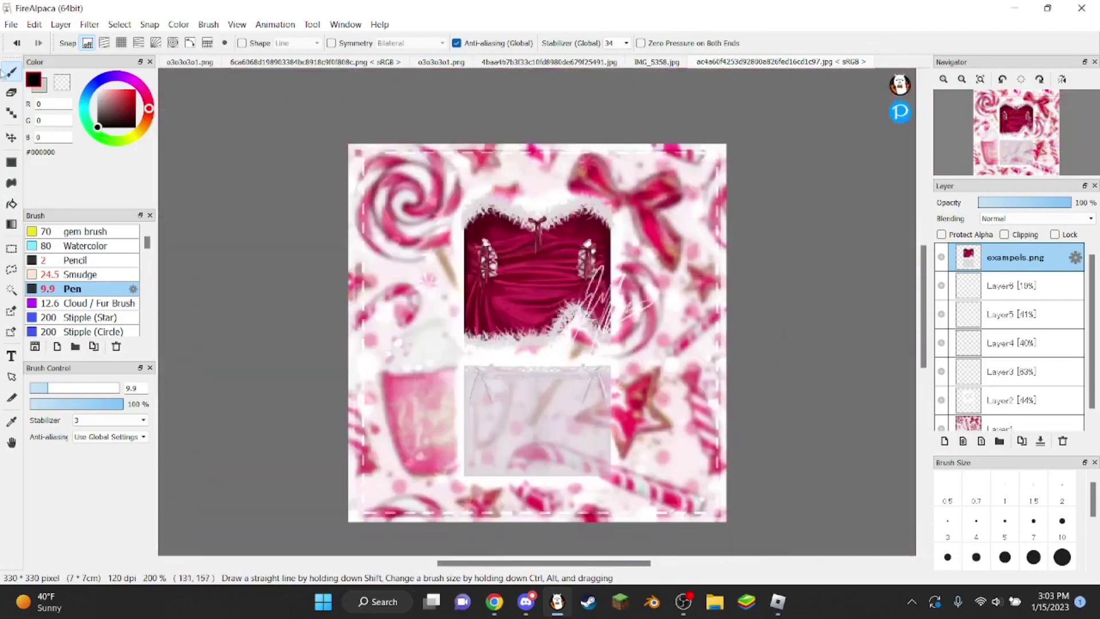
- Import the watermark image JxdaOnyxis_wm.png from Downloads as a new layer
left_click(11, 24)
left_click(46, 114)
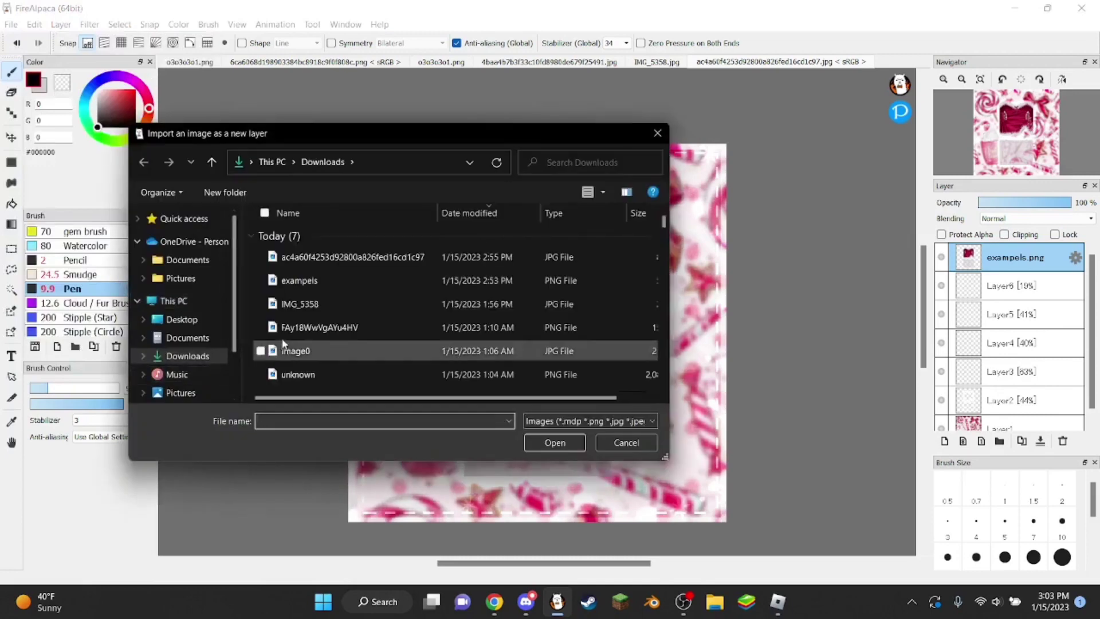
scroll(294, 321, "down", 3)
scroll(295, 320, "down", 2)
type("wate")
key("BackSpace")
key("BackSpace")
key("BackSpace")
key("BackSpace")
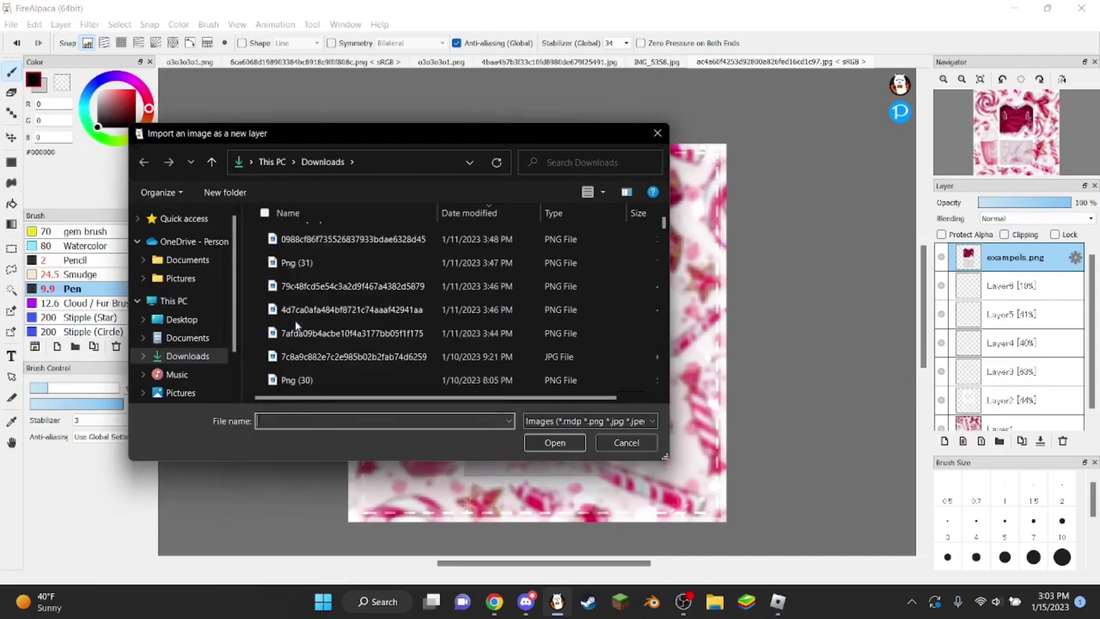
type("jxd")
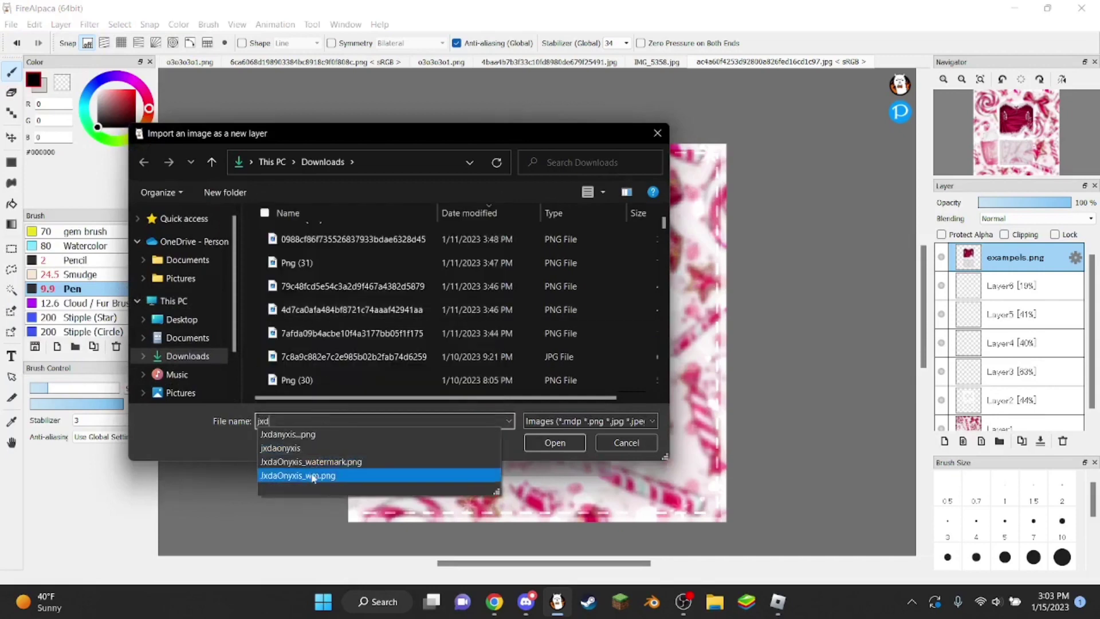
left_click(290, 434)
left_click(544, 445)
- Transform the imported watermark, scaling it down until its lettering fits within the canvas width
scroll(482, 273, "down", 1)
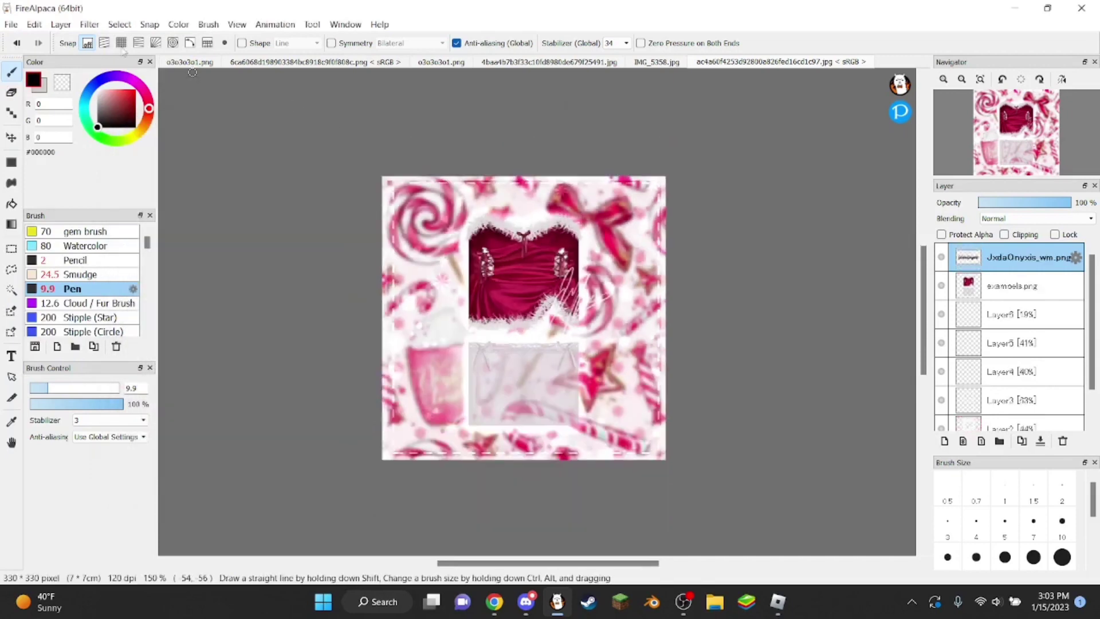
left_click(119, 24)
left_click(144, 203)
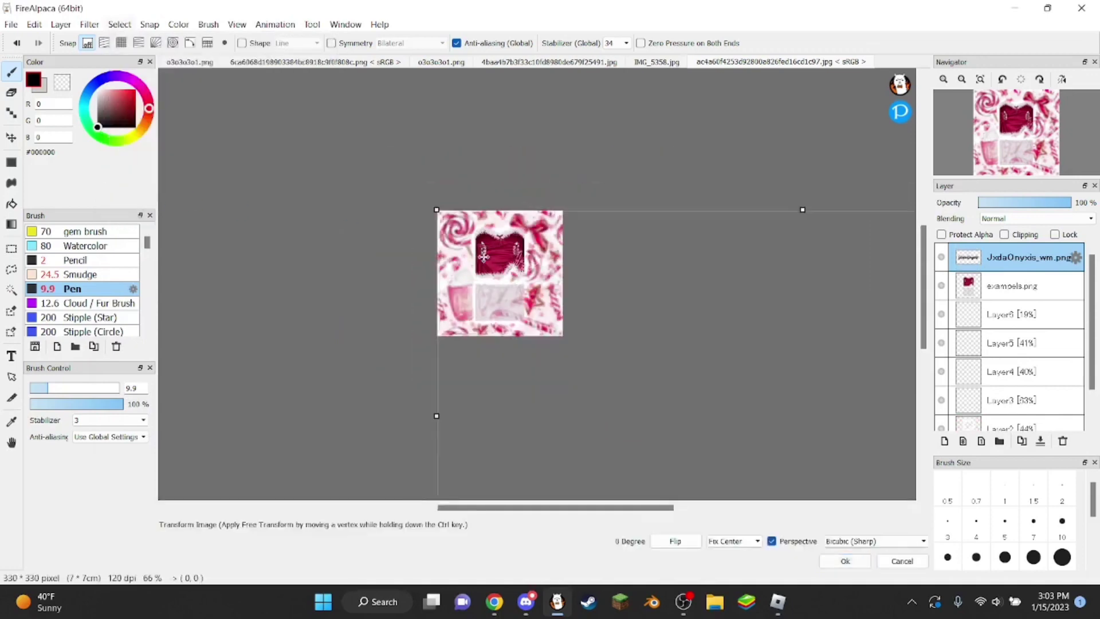
scroll(373, 204, "down", 3)
left_click_drag(653, 214, 417, 200)
scroll(389, 230, "up", 1)
scroll(390, 229, "up", 3)
scroll(417, 201, "up", 3)
scroll(554, 255, "down", 2)
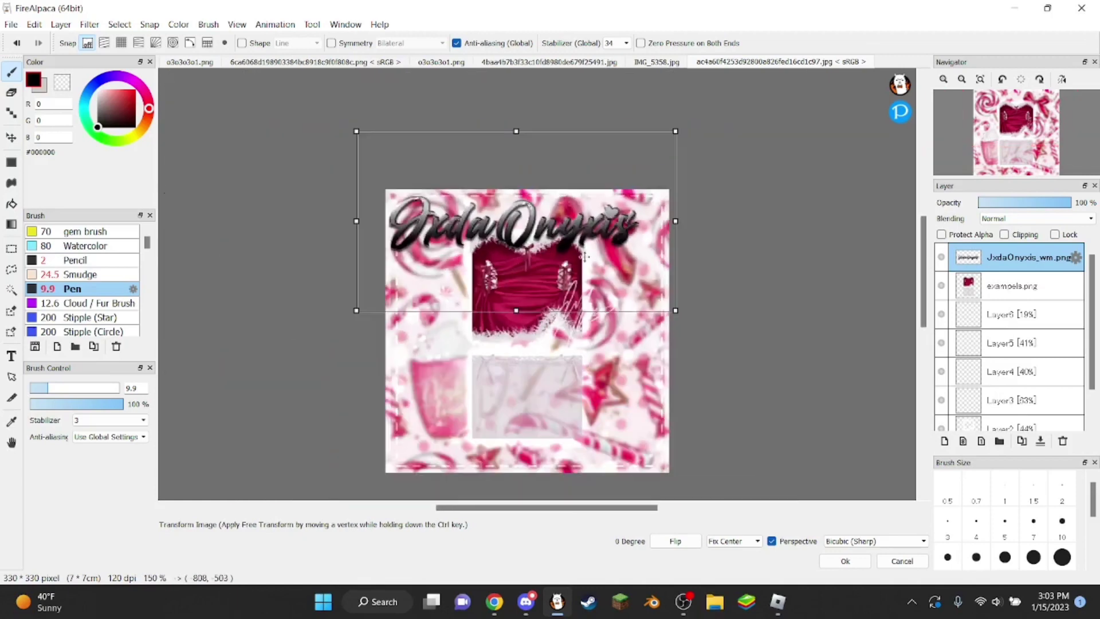
scroll(499, 233, "up", 2)
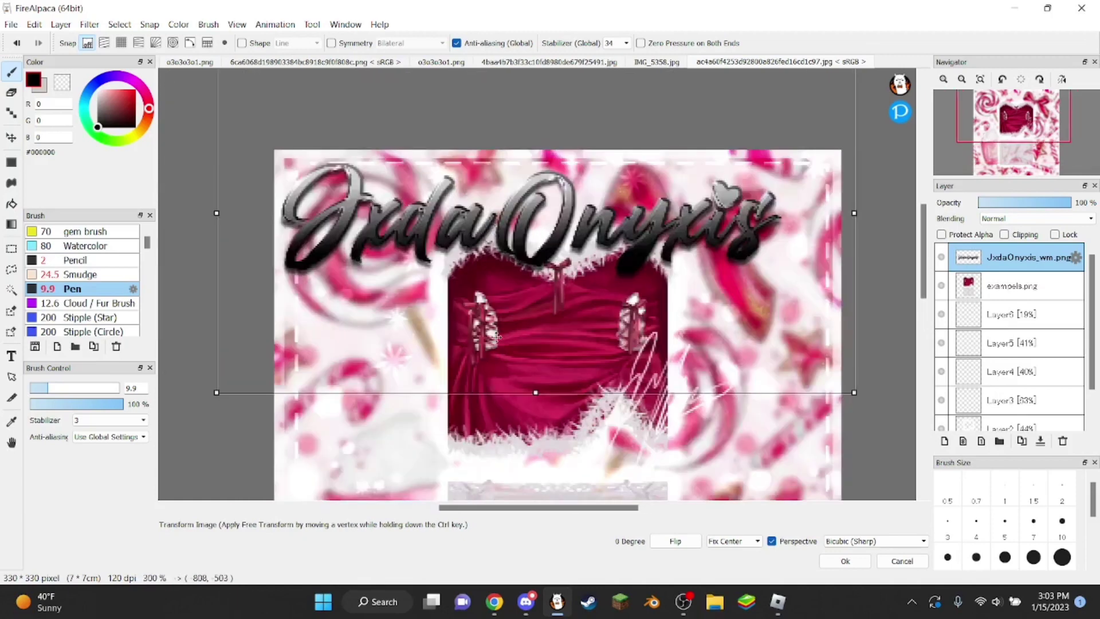
- Shrink the watermark further, rotate it to -4.3 degrees, and place it over the lollipop in the canvas's upper-left corner
left_click_drag(853, 394, 799, 280)
left_click_drag(644, 310, 573, 302)
left_click_drag(693, 314, 665, 303)
left_click_drag(602, 285, 594, 278)
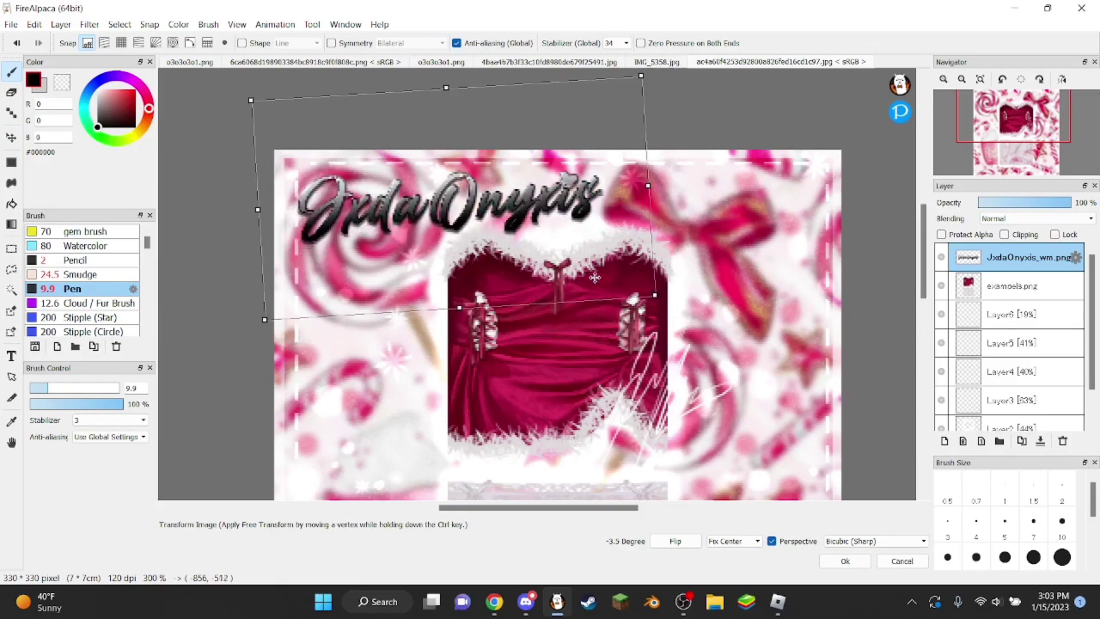
scroll(594, 278, "down", 2)
left_click_drag(509, 212, 540, 247)
left_click_drag(624, 164, 615, 148)
left_click_drag(548, 275, 546, 265)
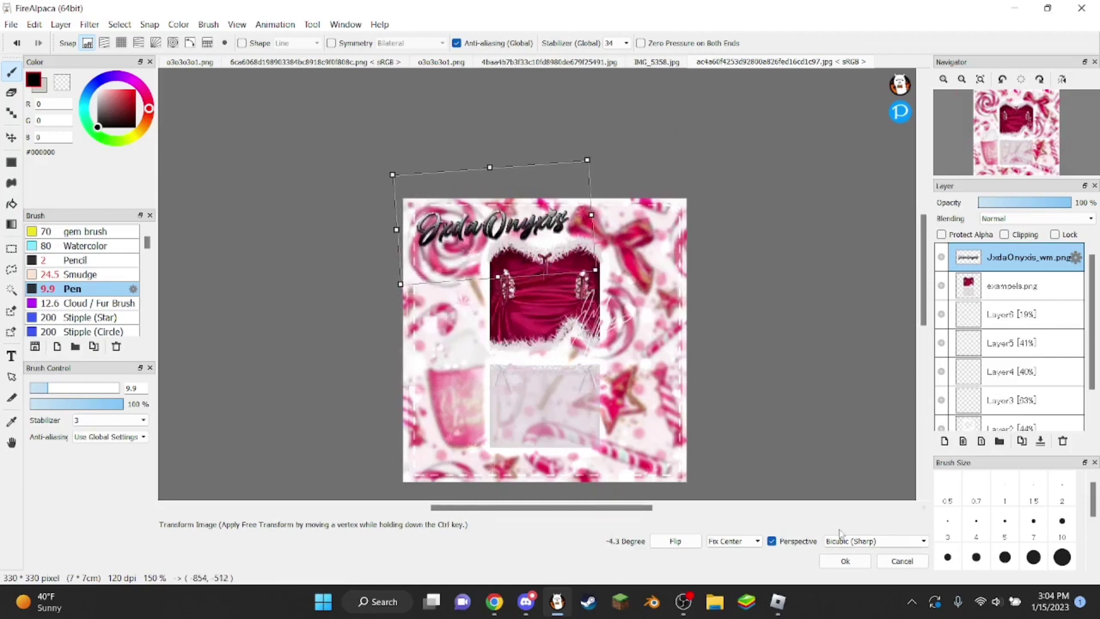
left_click(845, 561)
- Check the watermark's look over the candy background and delete its layer
scroll(490, 252, "down", 1)
scroll(488, 278, "up", 2)
scroll(490, 280, "up", 1)
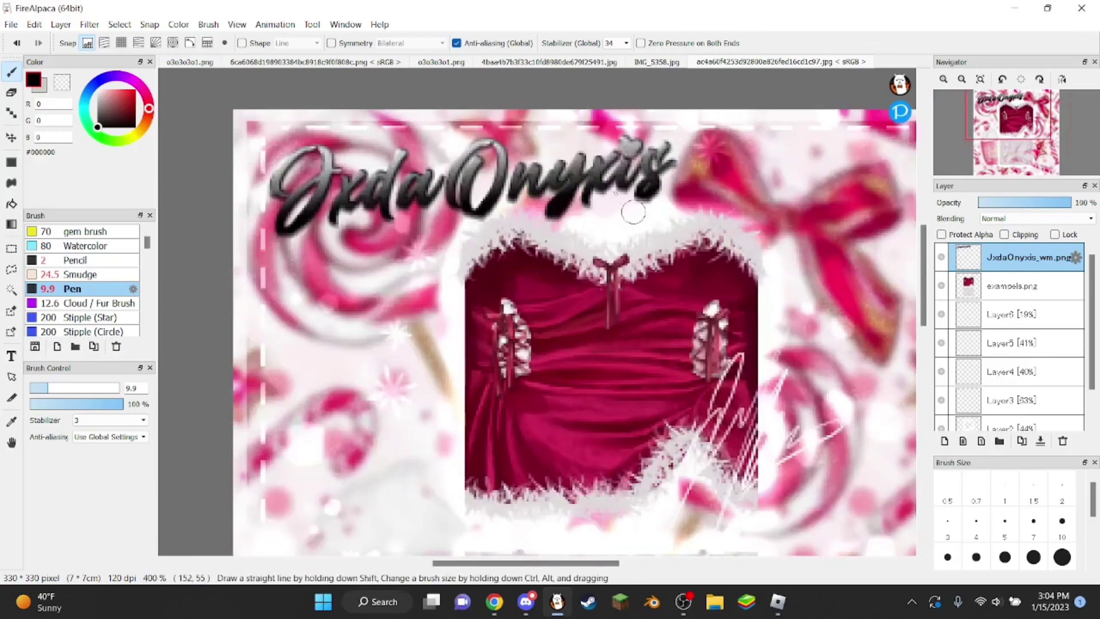
scroll(549, 296, "down", 1)
scroll(545, 288, "up", 1)
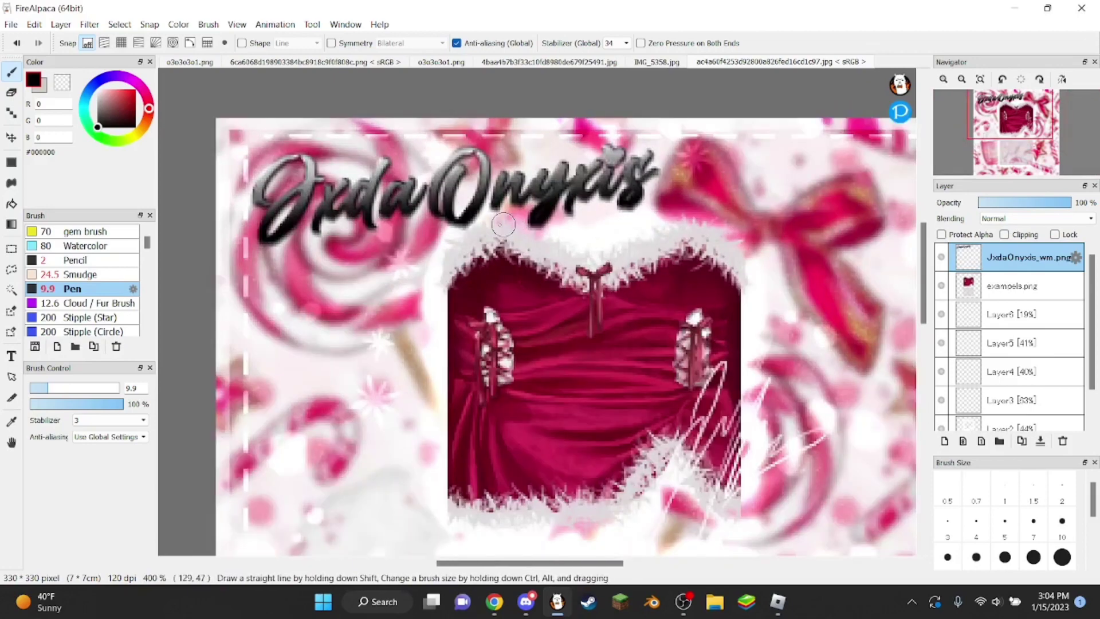
scroll(483, 219, "down", 1)
scroll(553, 289, "down", 1)
scroll(553, 290, "up", 1)
scroll(550, 360, "up", 1)
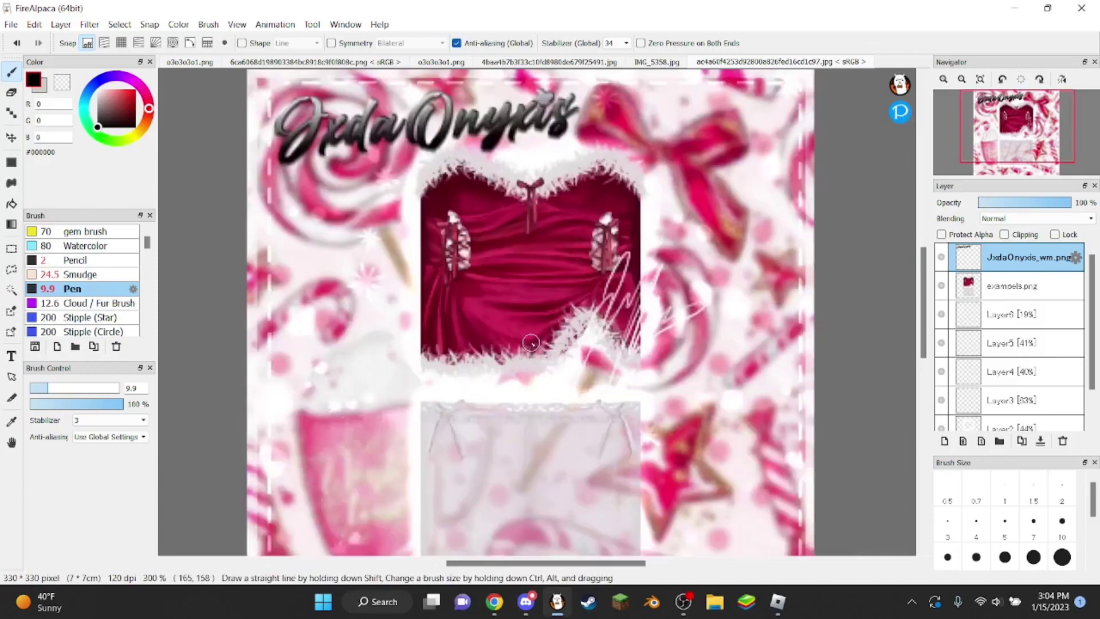
scroll(532, 343, "down", 1)
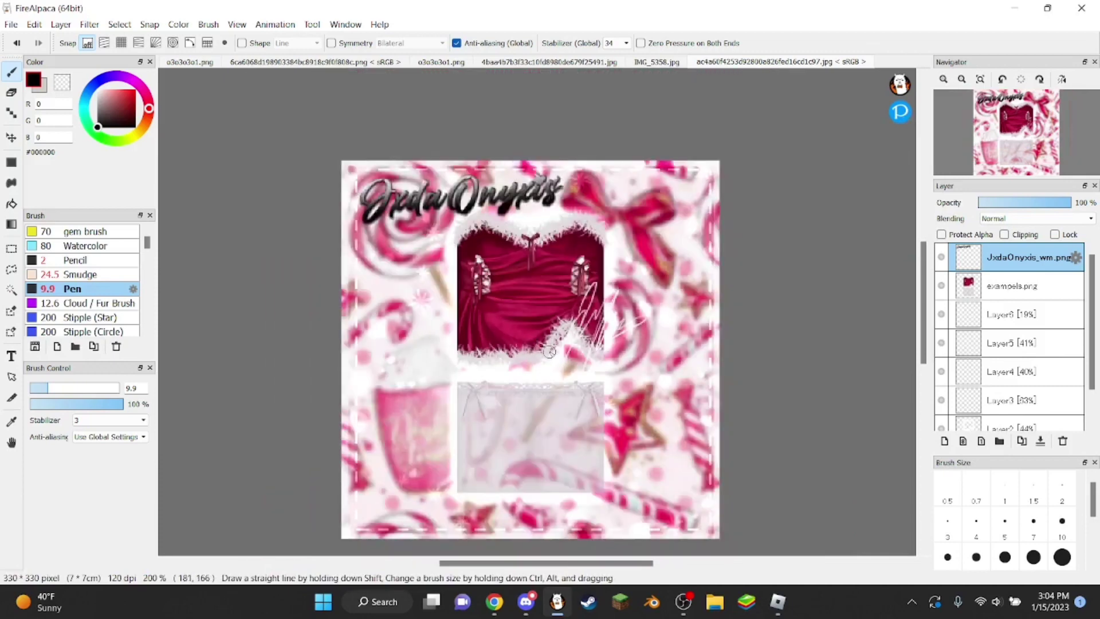
left_click(1063, 444)
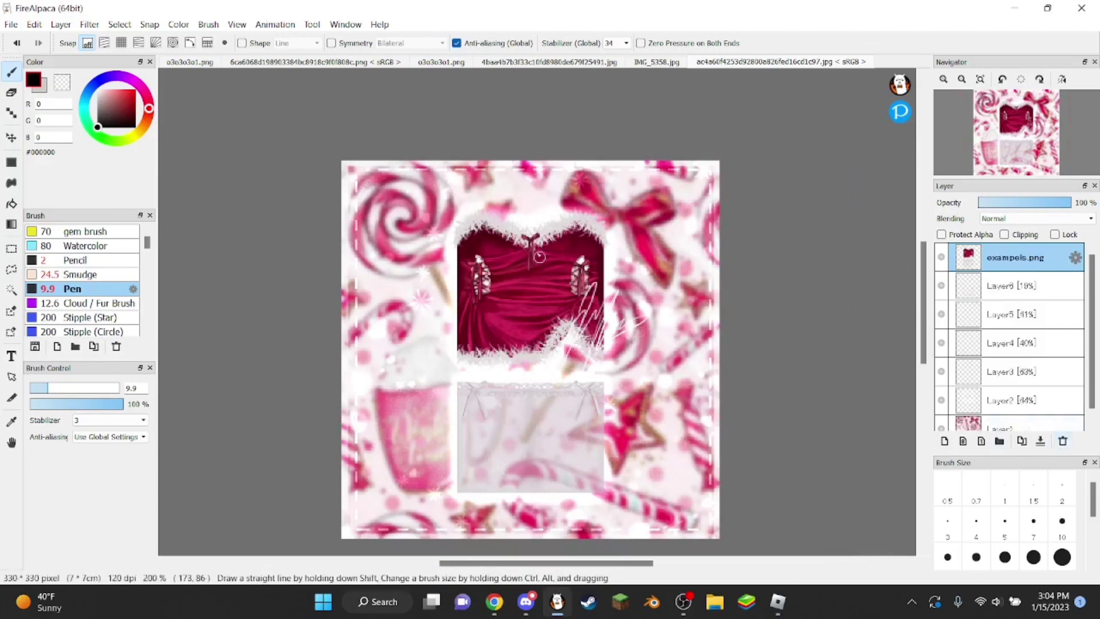
- Inspect the whole composition, including the translucent skirt, the cup and the dashed border, for remaining adjustments
scroll(561, 412, "up", 1)
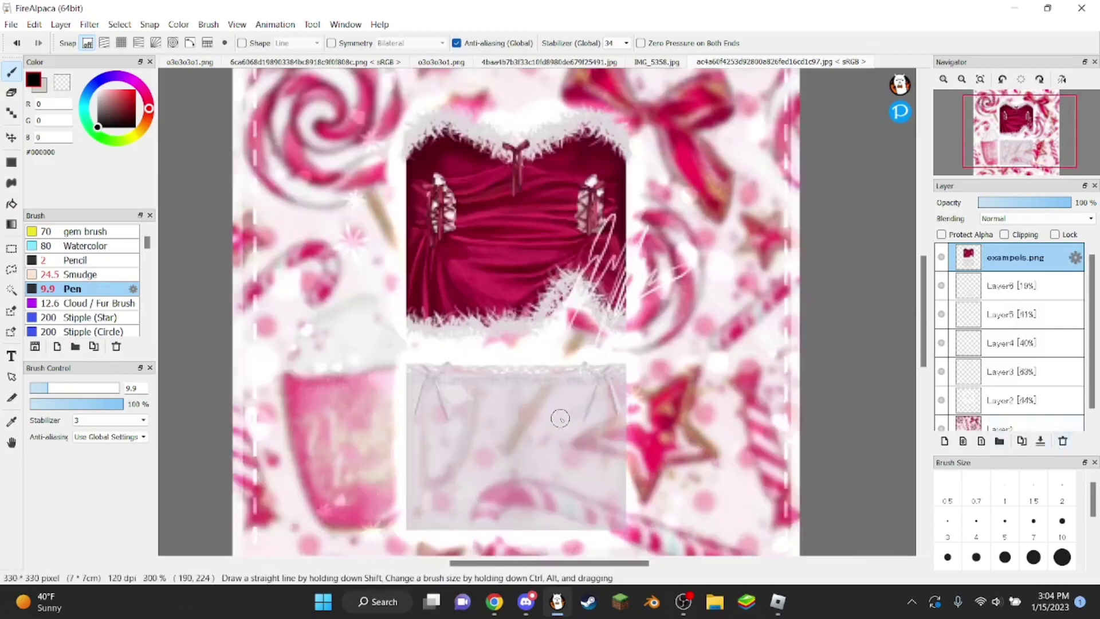
scroll(516, 351, "down", 1)
scroll(515, 351, "up", 1)
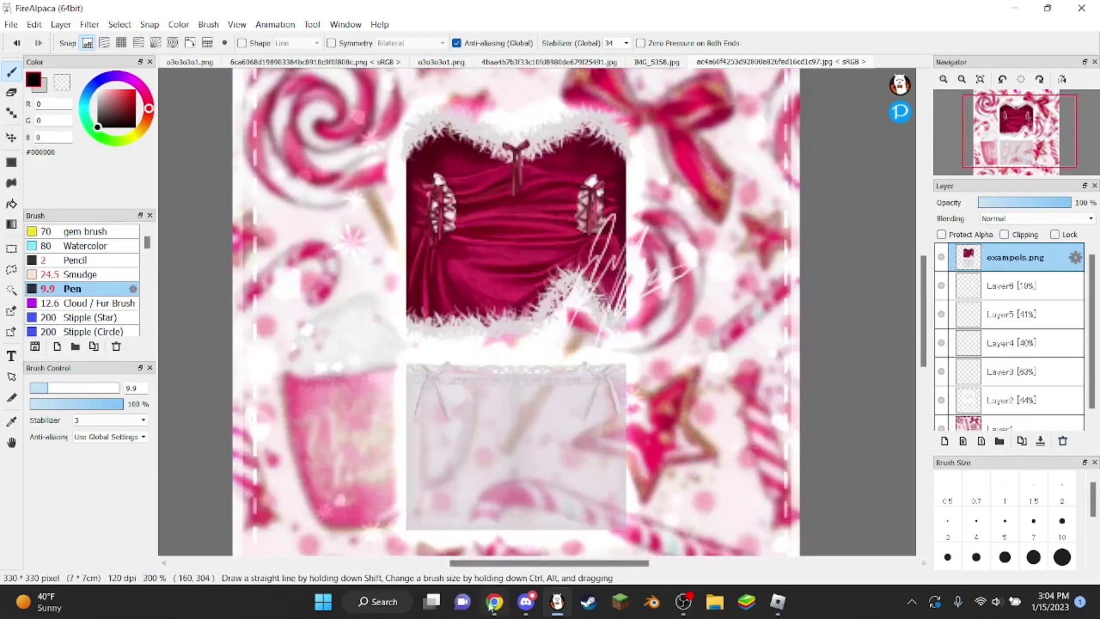
mouse_move(494, 603)
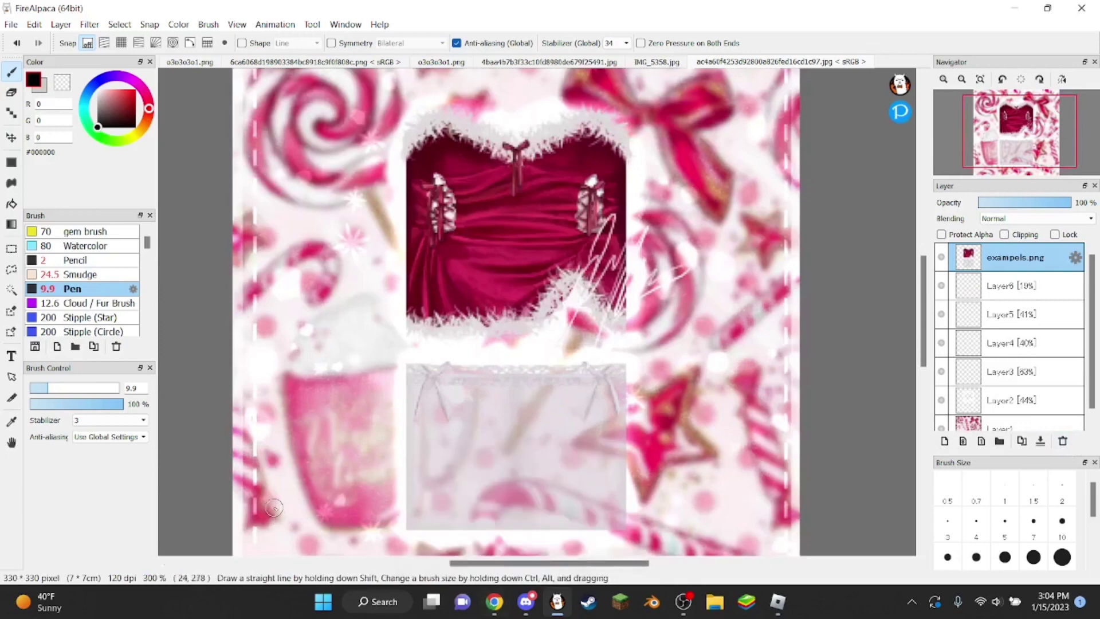
scroll(450, 445, "down", 1)
scroll(408, 439, "up", 1)
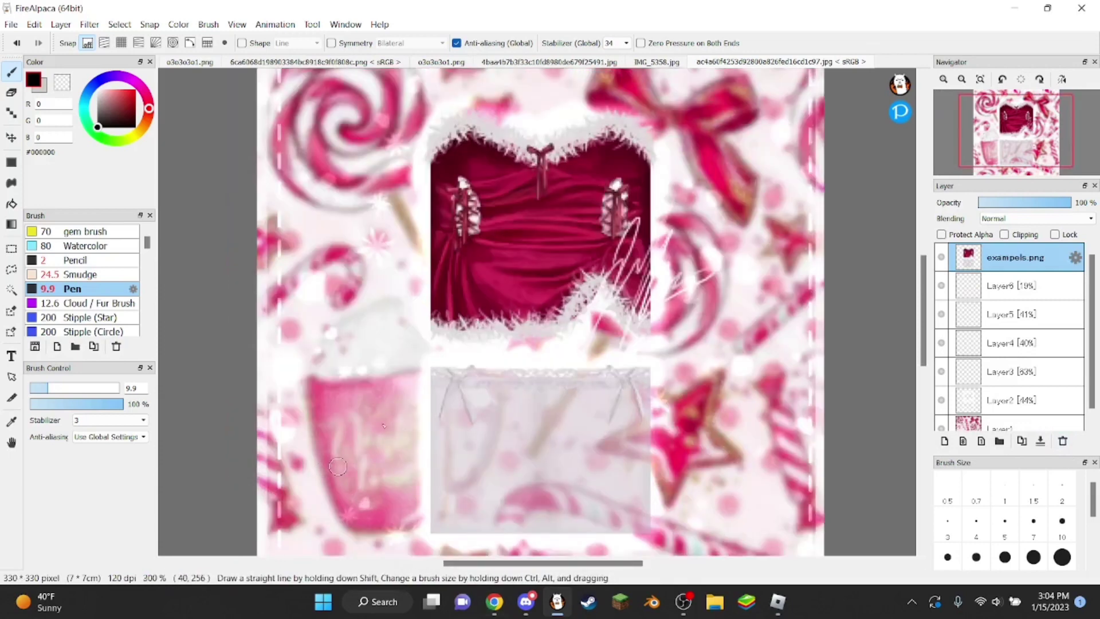
scroll(466, 373, "down", 1)
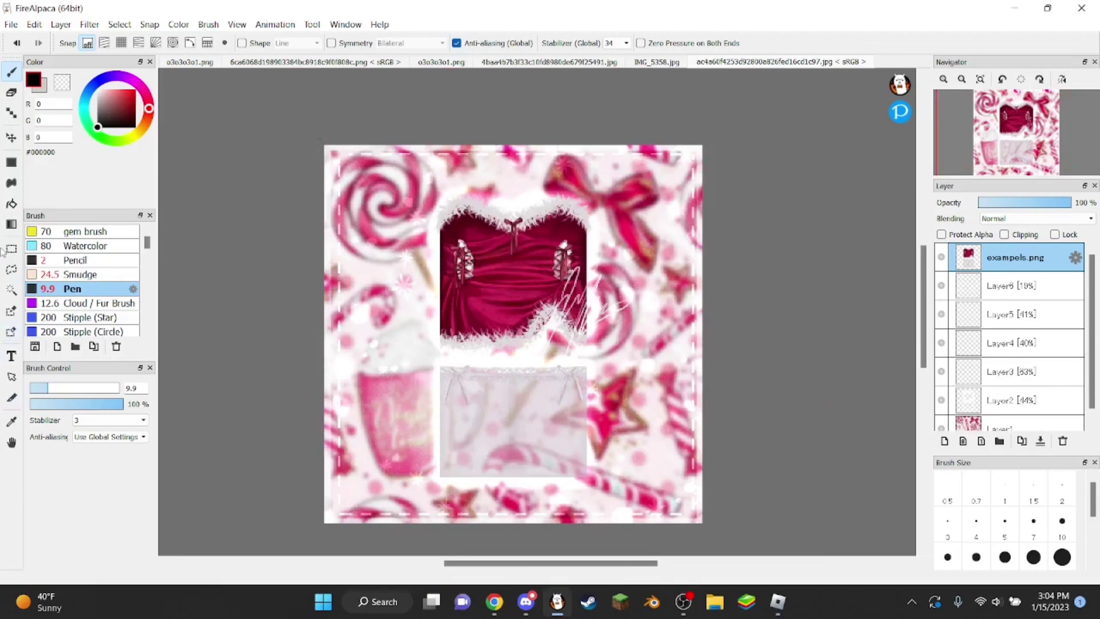
scroll(363, 396, "up", 2)
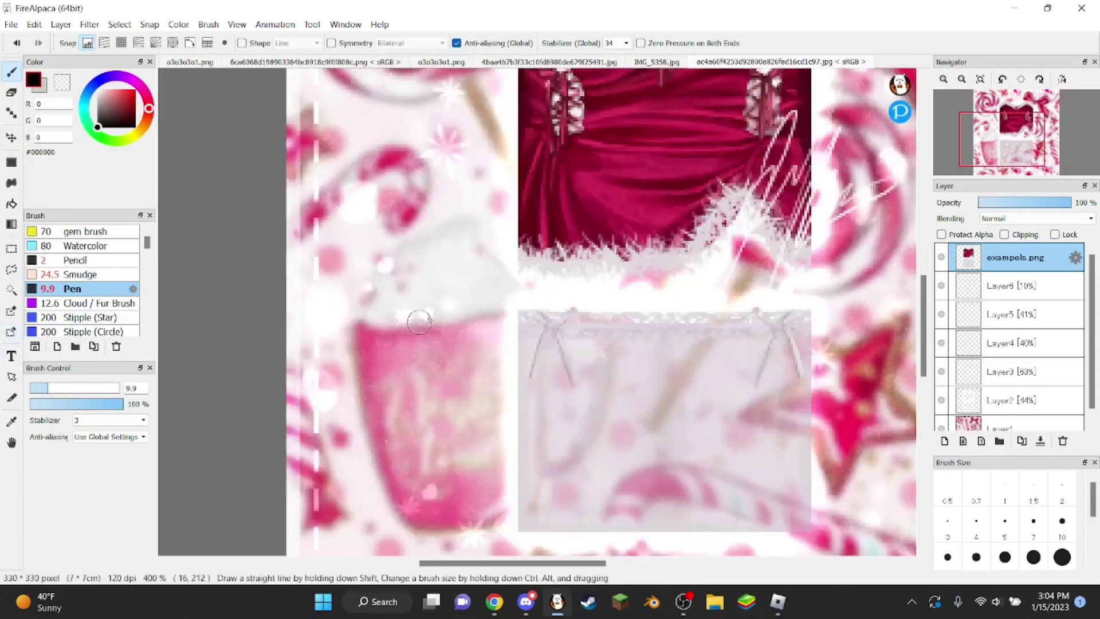
scroll(378, 425, "down", 1)
scroll(344, 322, "down", 2)
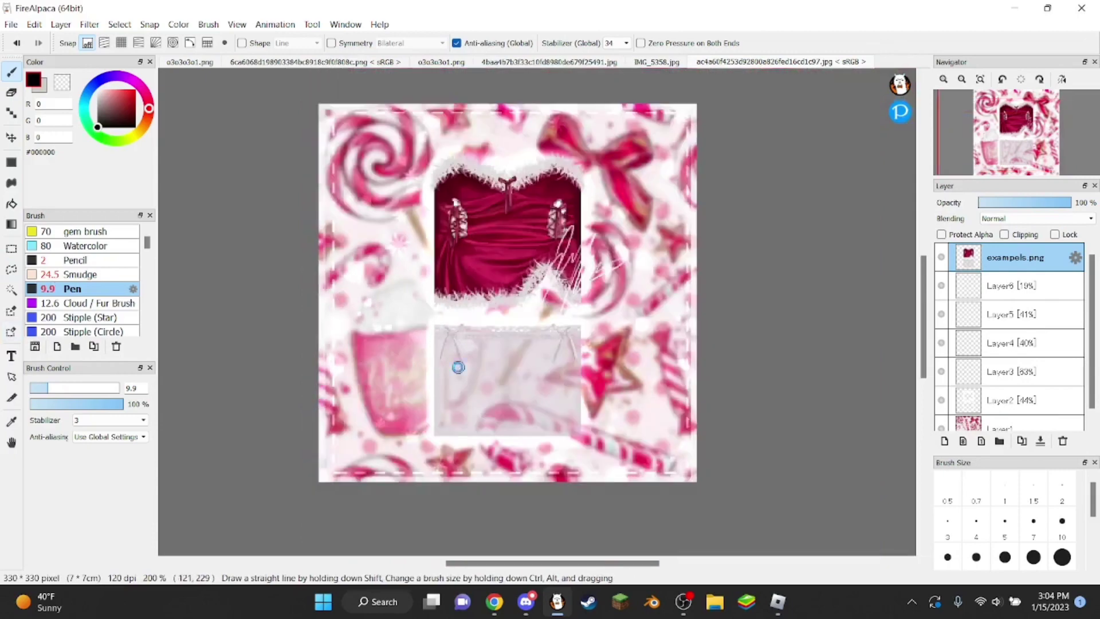
scroll(455, 363, "up", 2)
scroll(470, 378, "down", 2)
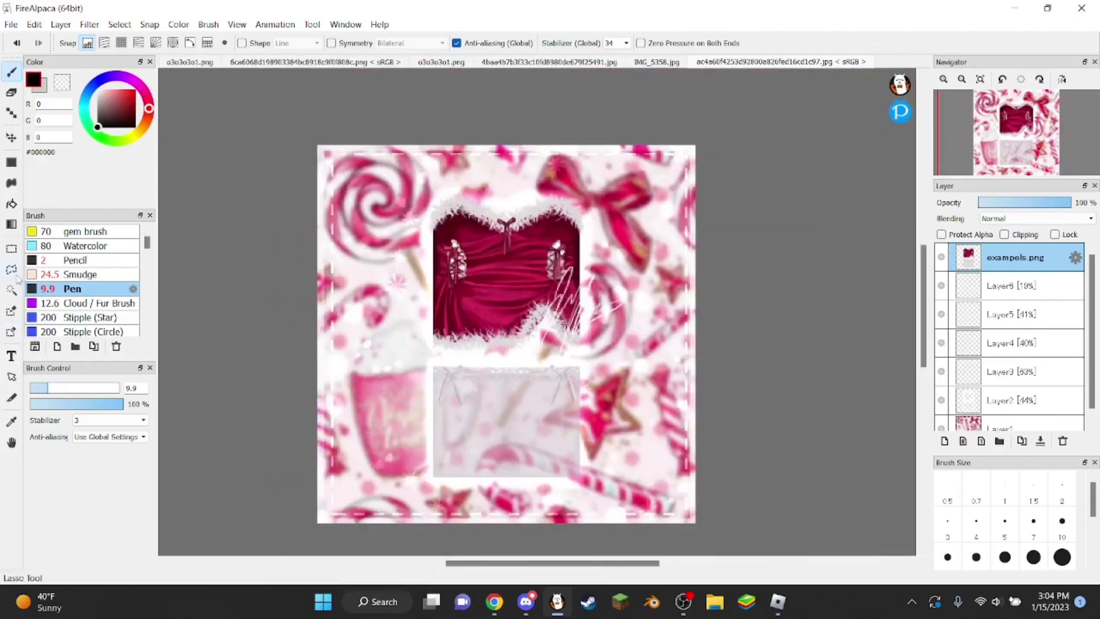
left_click(11, 357)
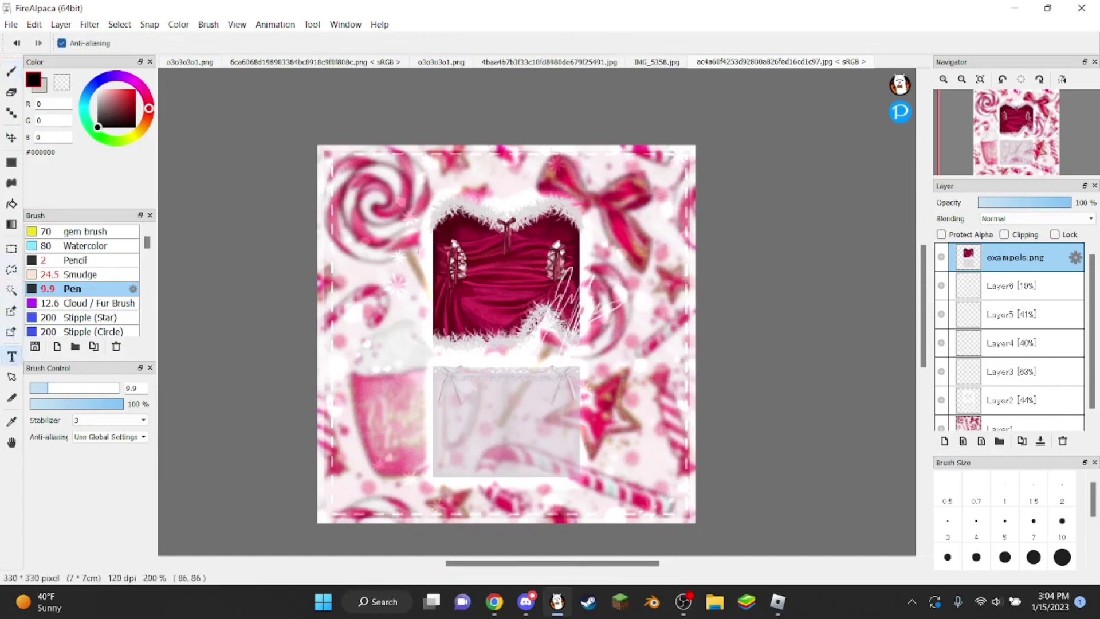
left_click(388, 428)
left_click_drag(472, 197, 642, 189)
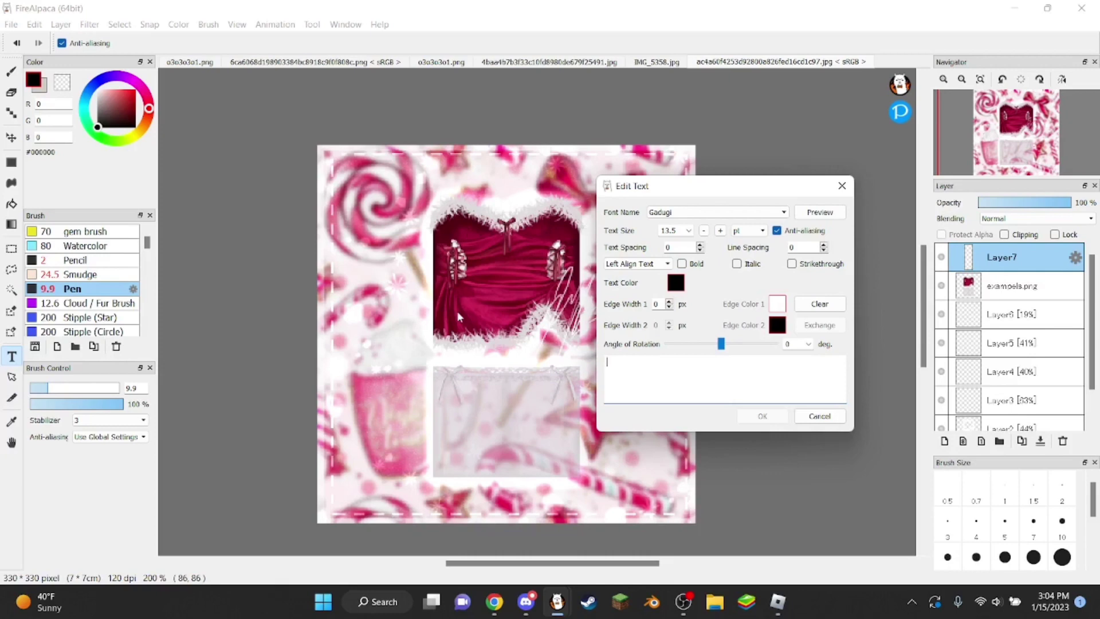
type("Club vi")
left_click_drag(611, 183, 628, 159)
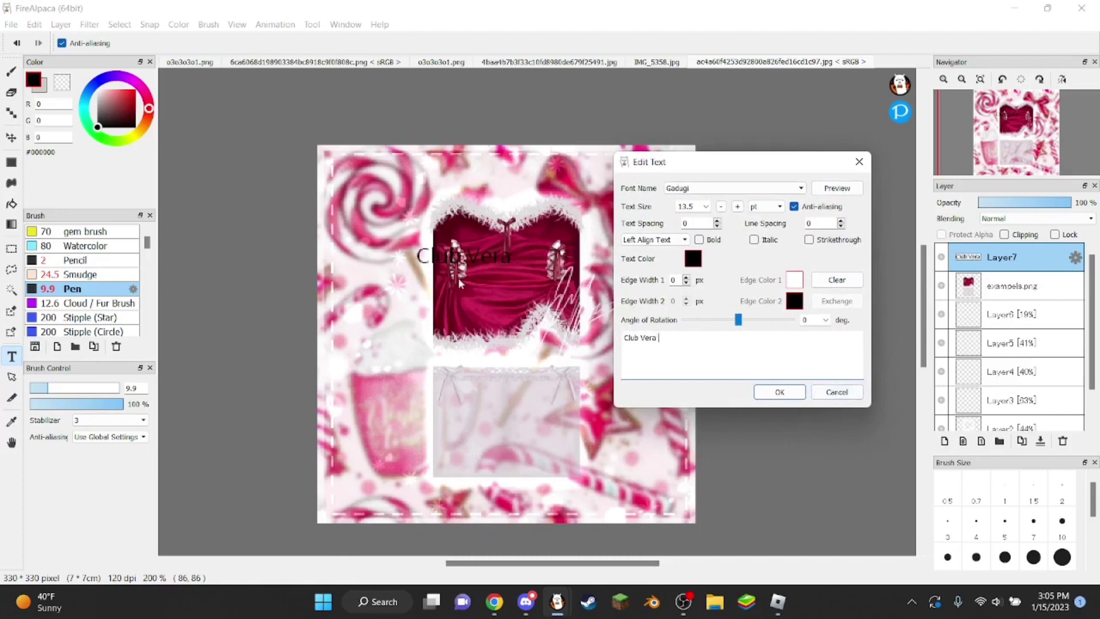
left_click(835, 392)
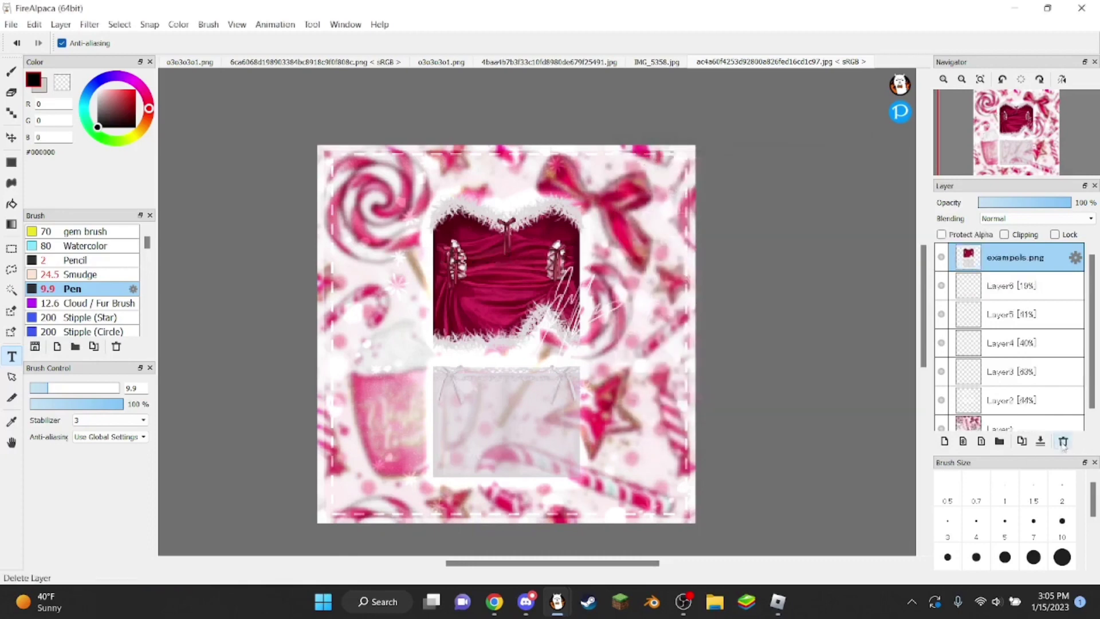
left_click(1063, 441)
key("ctrl+z")
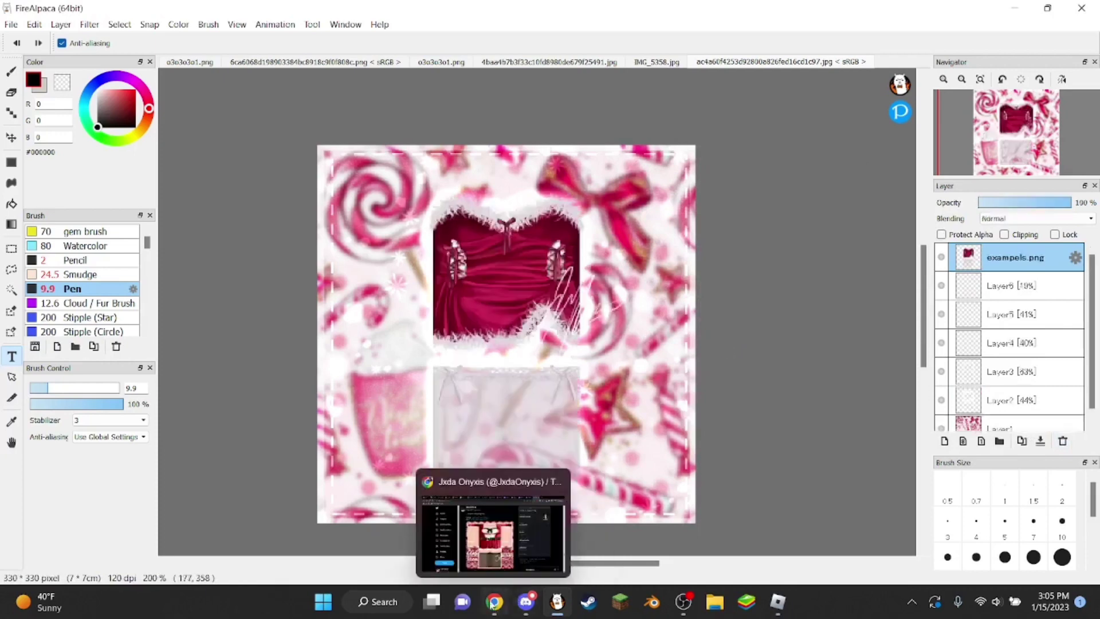
- Switch to the Font Meme page in Chrome and open its grunge fonts collection
left_click(494, 601)
left_click(255, 13)
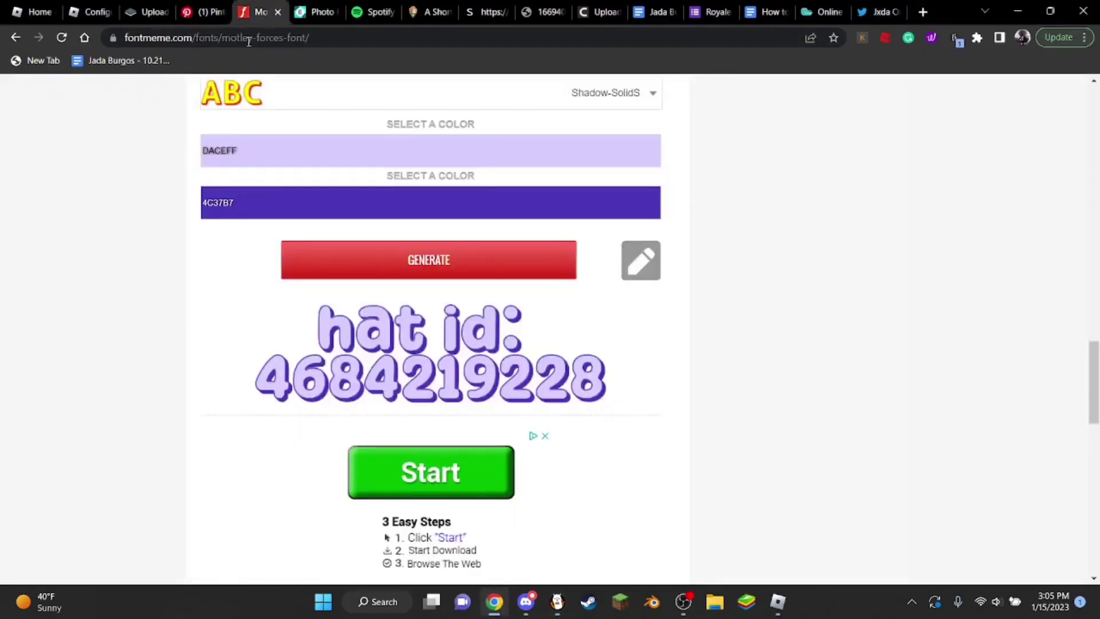
left_click_drag(1094, 381, 1094, 126)
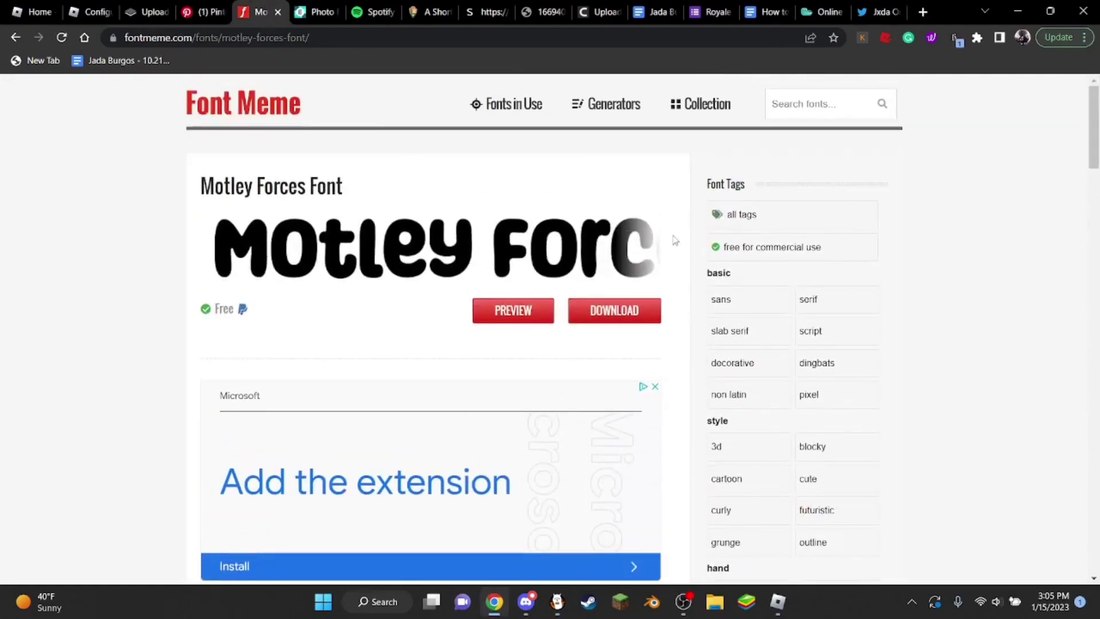
scroll(734, 309, "down", 3)
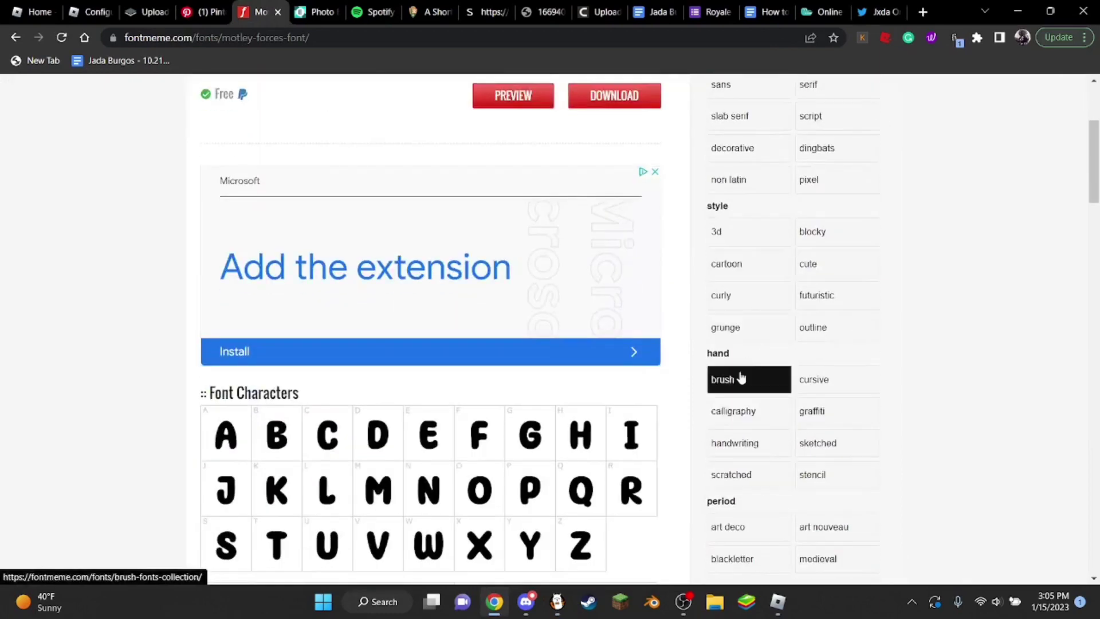
left_click(745, 328)
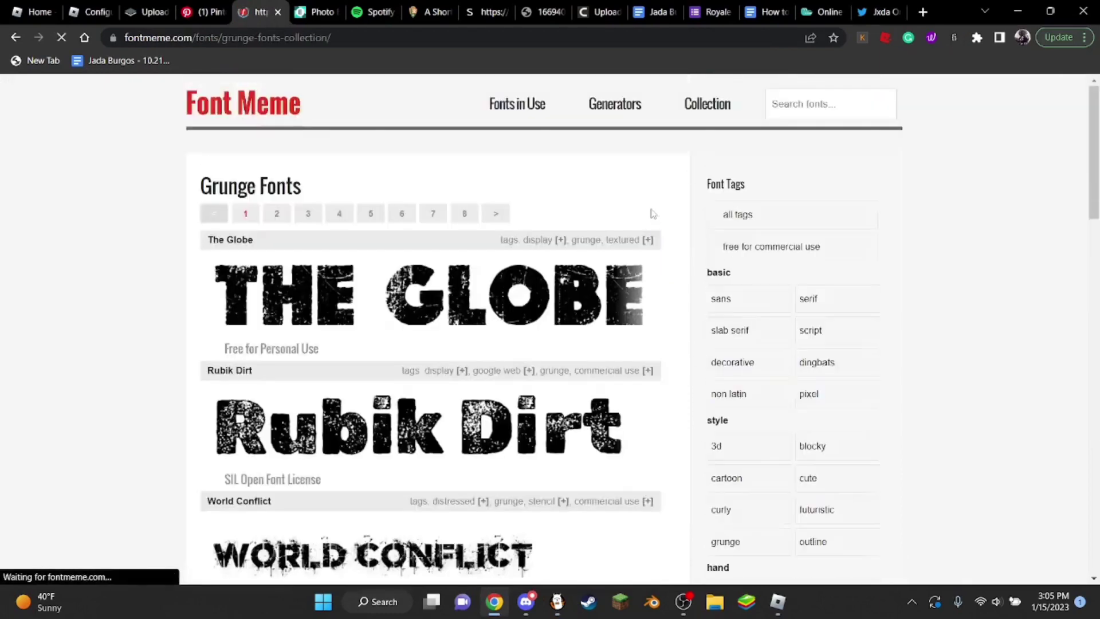
- Search Font Meme for Christmas fonts, compare the results, and open the Christmas Promotion font
left_click(799, 105)
type("chi")
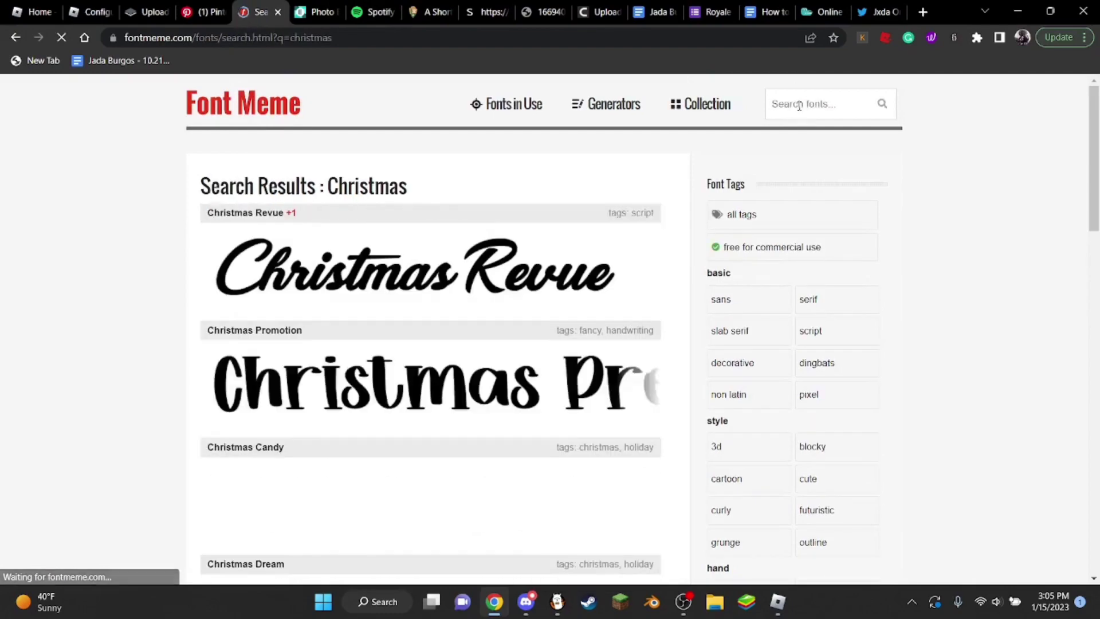
scroll(240, 362, "down", 9)
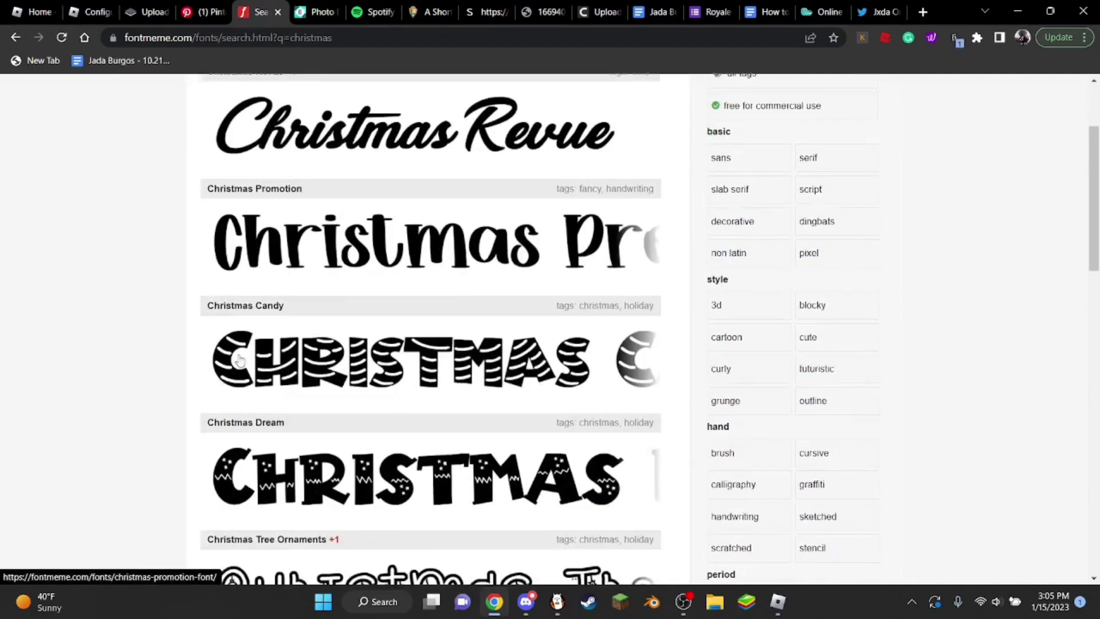
scroll(272, 246, "down", 7)
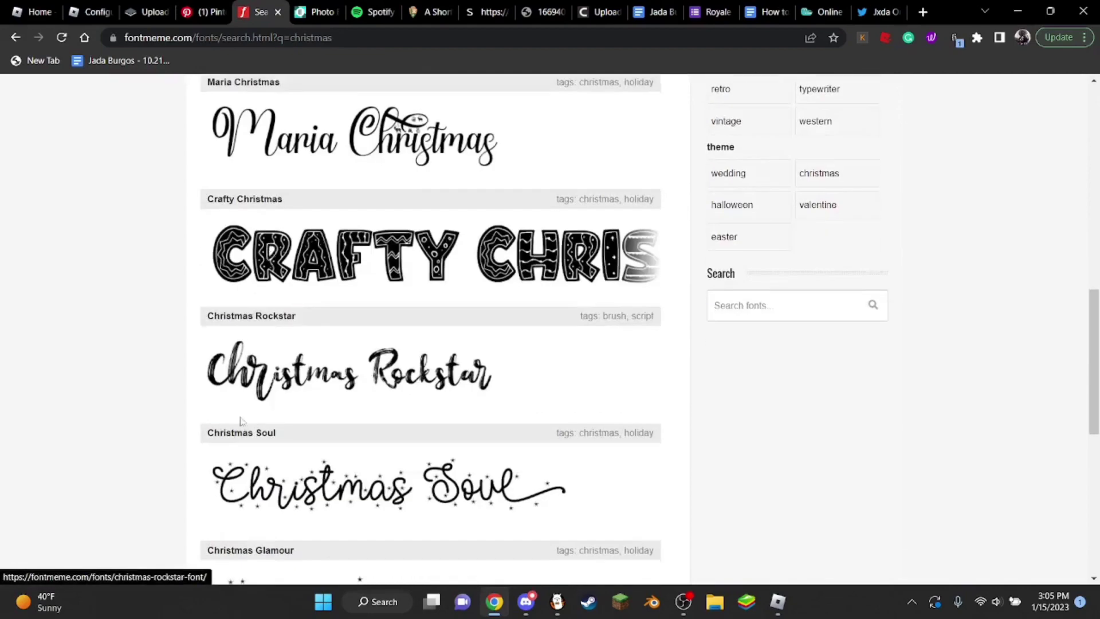
scroll(259, 278, "up", 1)
scroll(259, 278, "up", 2)
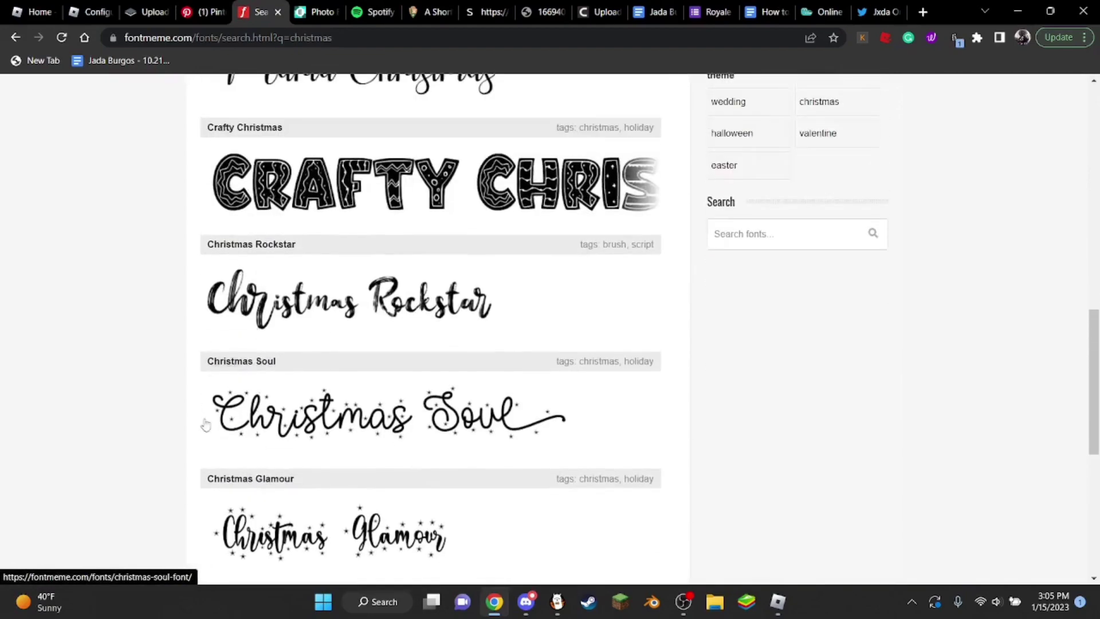
scroll(261, 281, "down", 3)
scroll(310, 374, "up", 12)
scroll(310, 374, "up", 6)
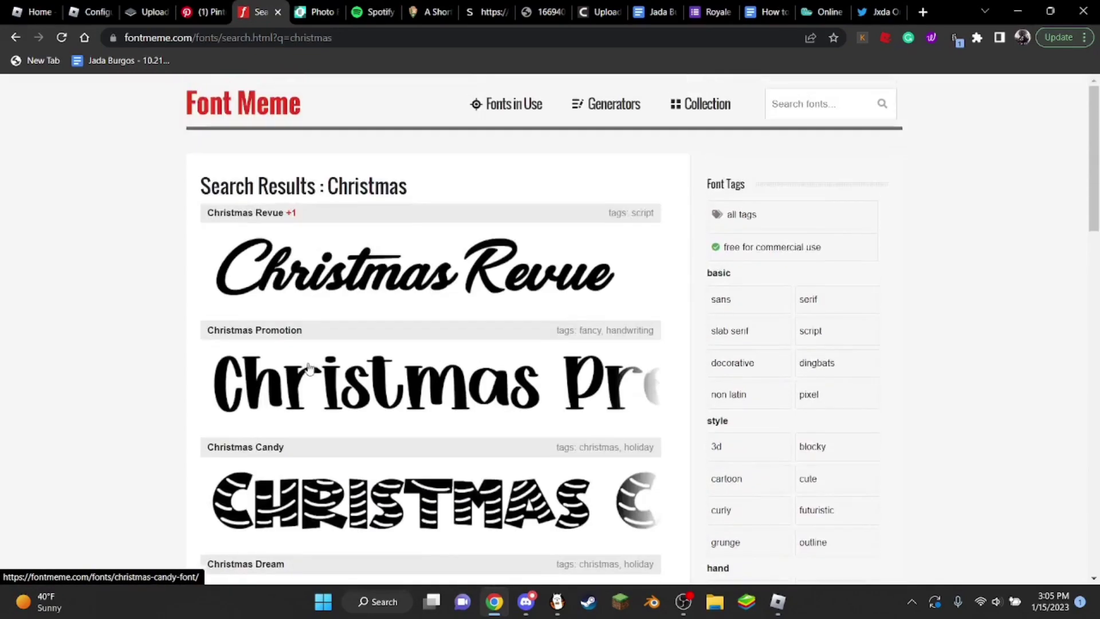
left_click(303, 401)
- Replace the font preview text with "Club Vera" on two lines and generate the graphic
scroll(362, 249, "down", 4)
scroll(346, 284, "down", 15)
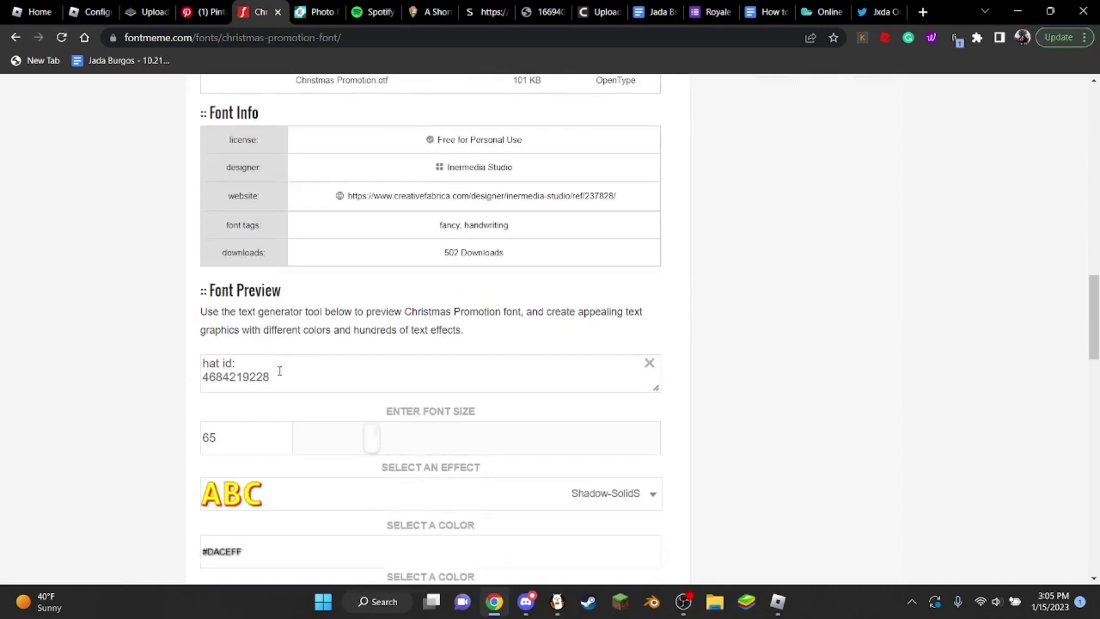
left_click_drag(280, 371, 171, 356)
key("BackSpace")
type("Club ve")
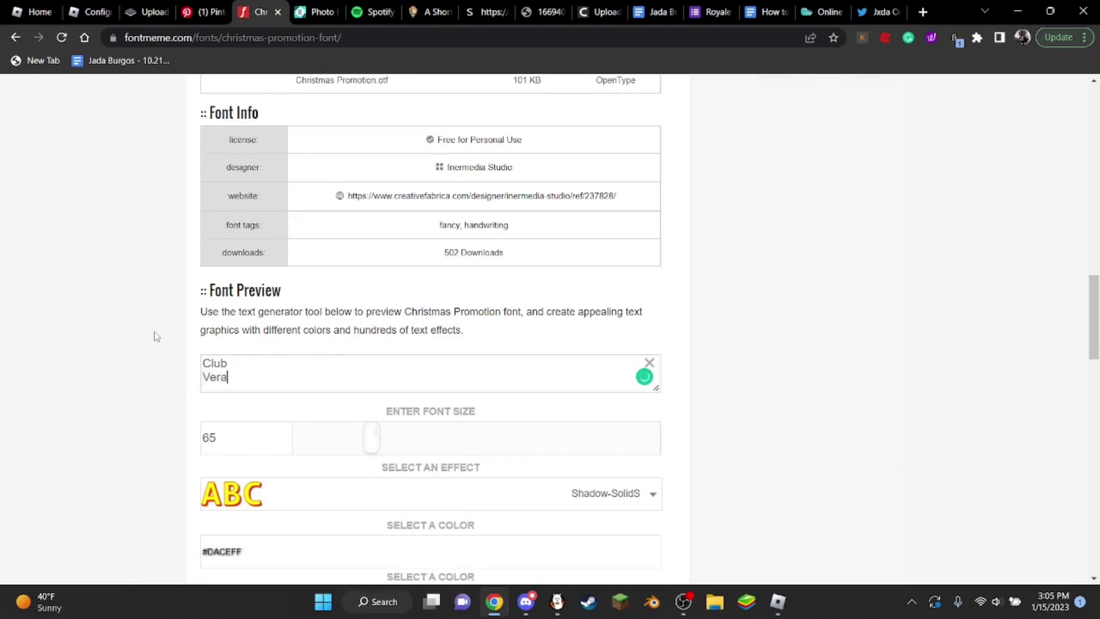
scroll(160, 344, "down", 3)
left_click(344, 456)
scroll(235, 487, "down", 1)
scroll(352, 520, "down", 1)
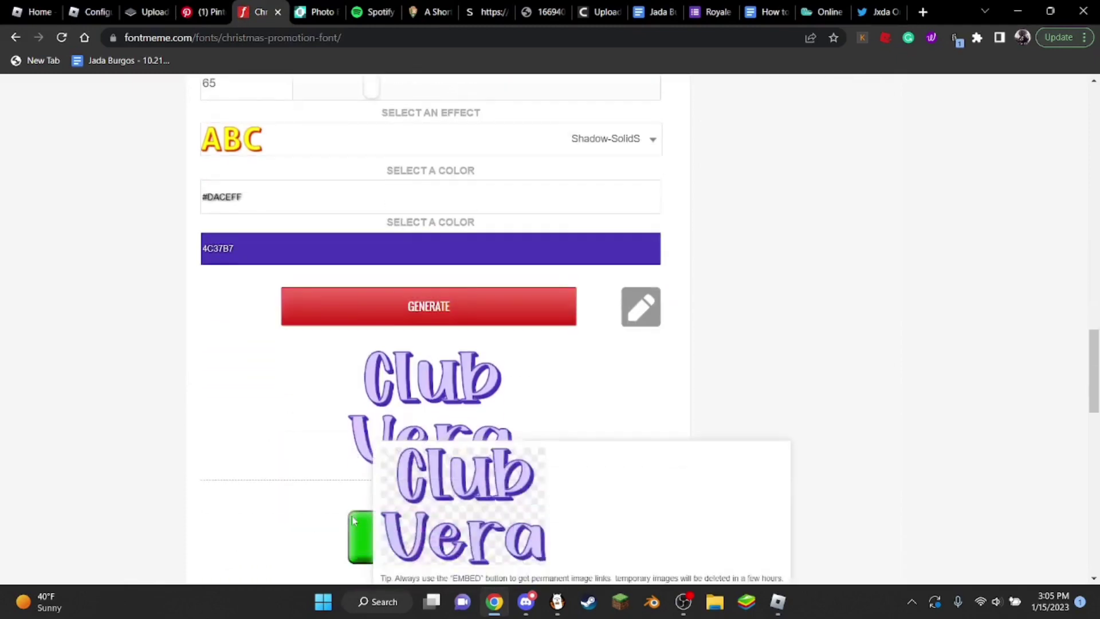
- Set the lettering color to F8F8F8 and the shadow color to FFCAD9
scroll(344, 401, "up", 1)
left_click(280, 265)
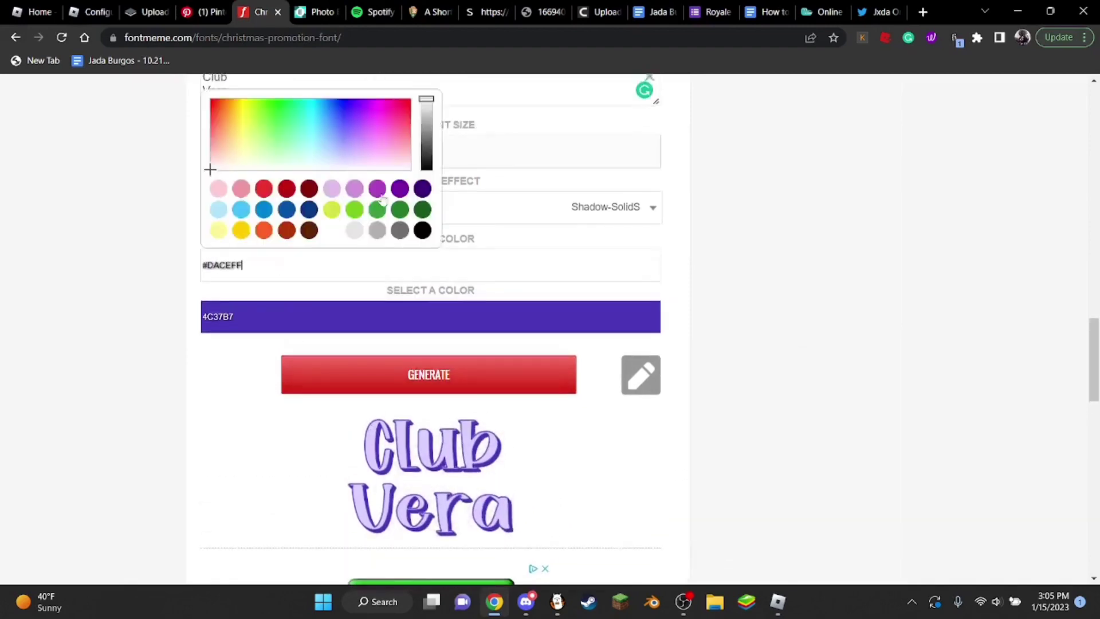
left_click(429, 115)
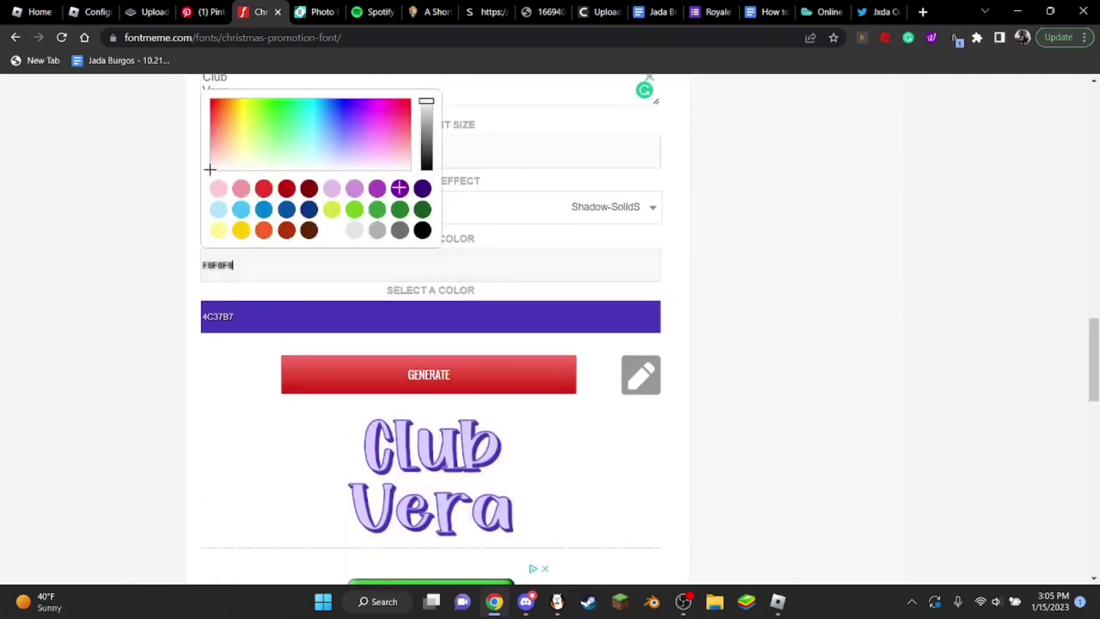
left_click(369, 317)
left_click_drag(338, 194, 399, 208)
left_click(782, 259)
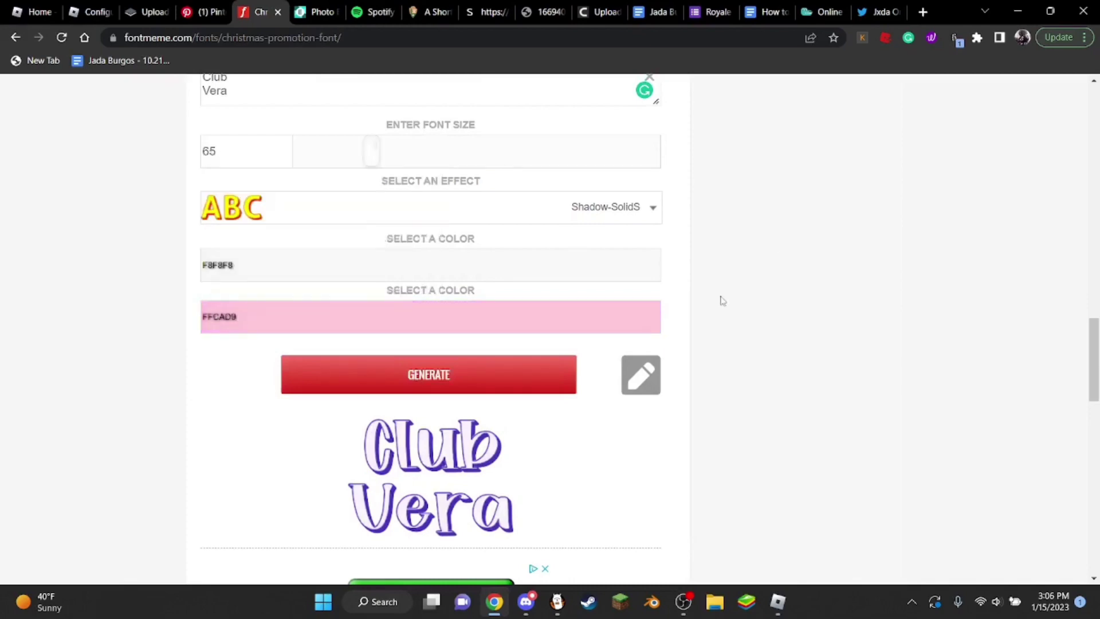
scroll(252, 480, "down", 1)
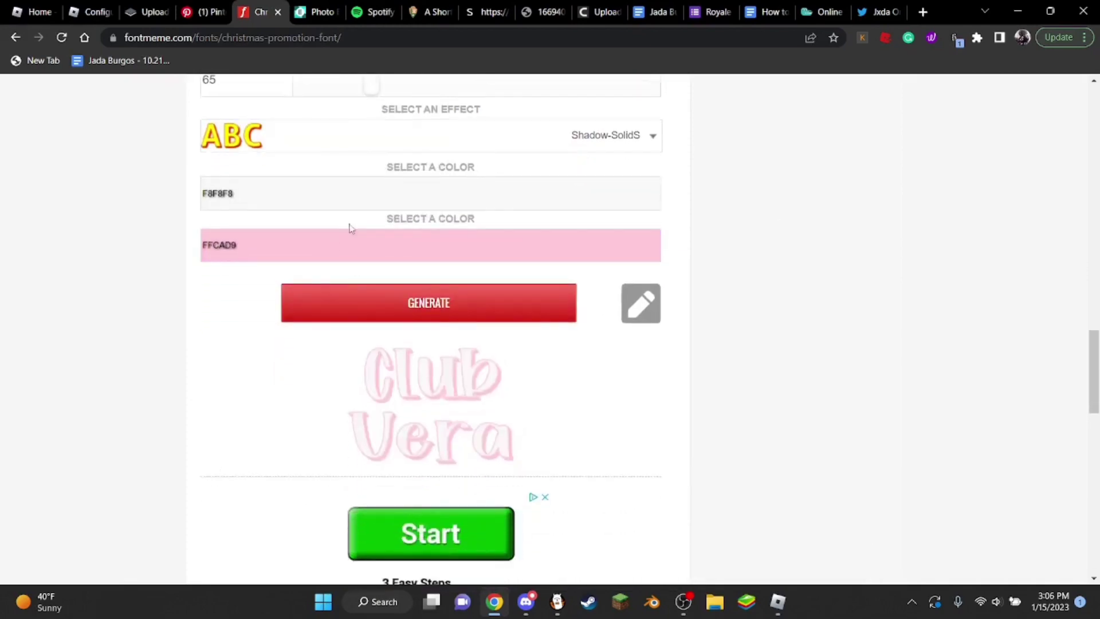
- Set the lettering's shadow color to FFBABA
left_click(355, 192)
scroll(491, 355, "up", 1)
left_click(458, 316)
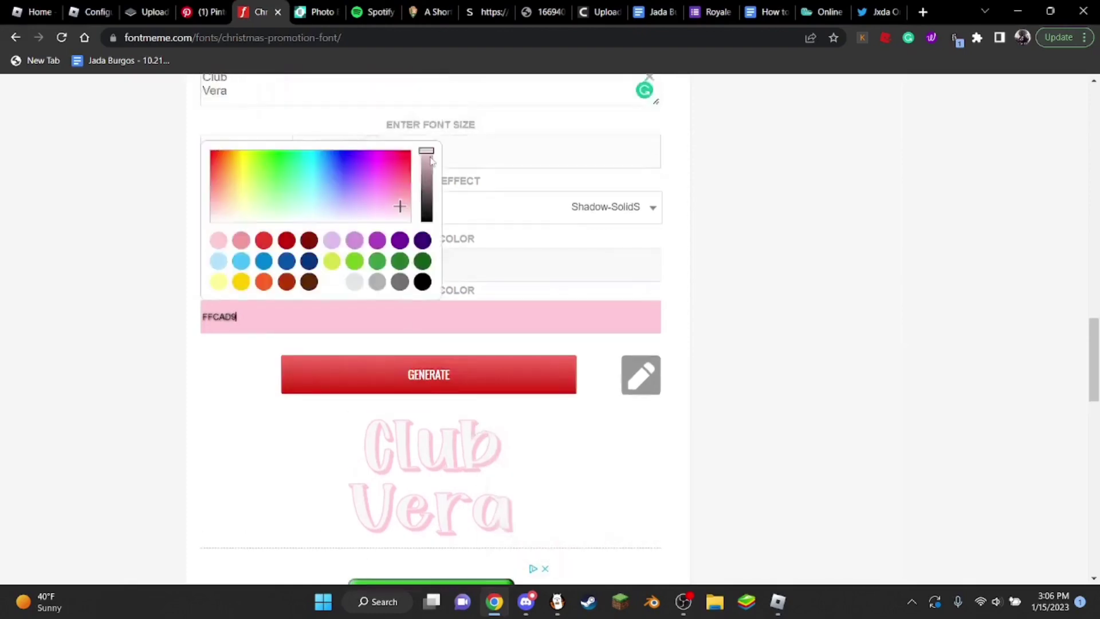
left_click(401, 205)
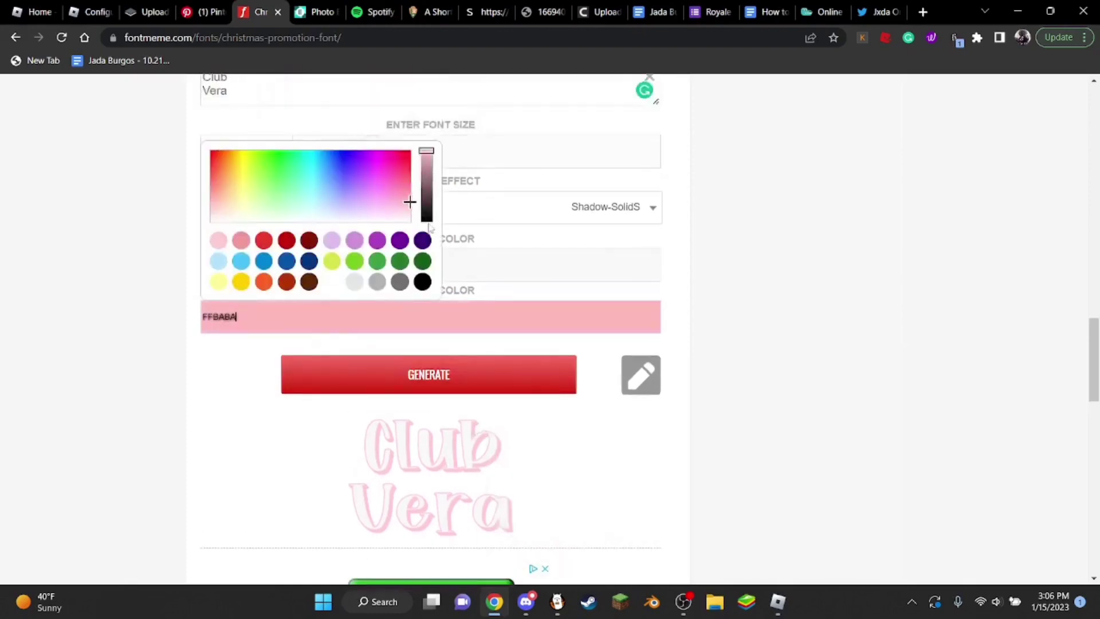
- Set the main lettering color to FFFFFF
left_click(459, 264)
key("BackSpace")
key("BackSpace")
key("BackSpace")
key("BackSpace")
key("BackSpace")
key("BackSpace")
type("FFFFFF")
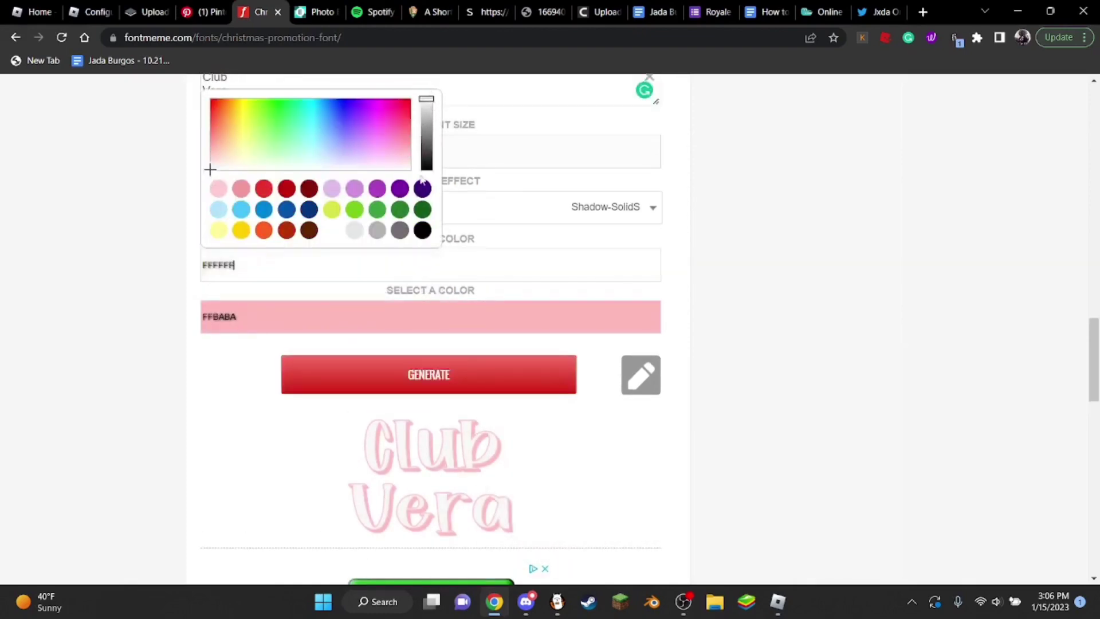
left_click(808, 430)
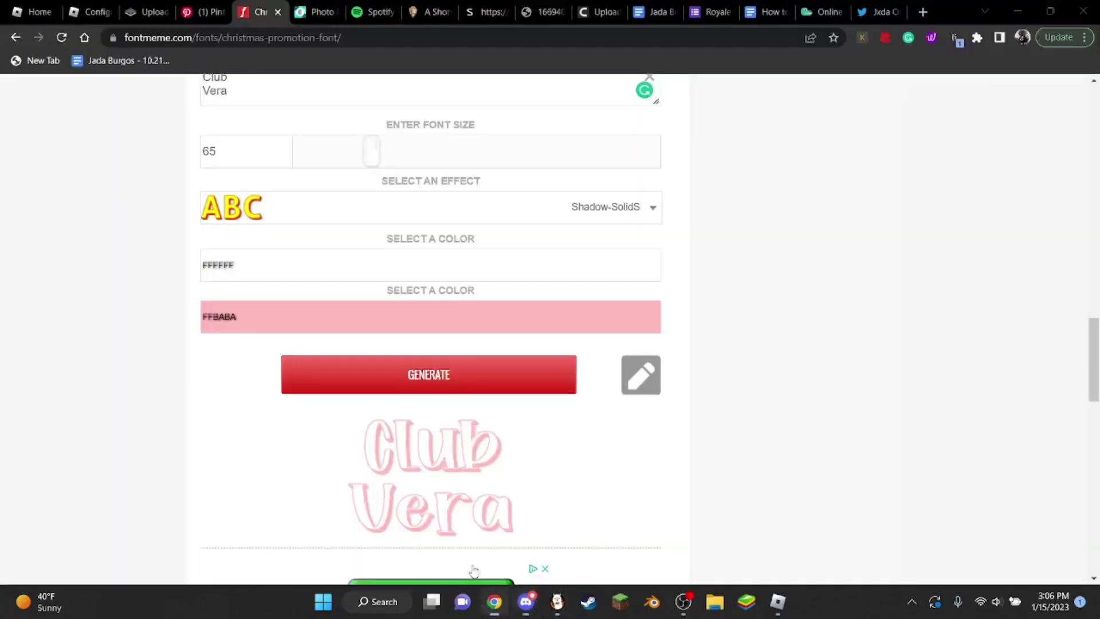
- Set the lettering's shadow color to FF6A6A
left_click(441, 316)
left_click_drag(409, 200, 410, 179)
left_click(912, 276)
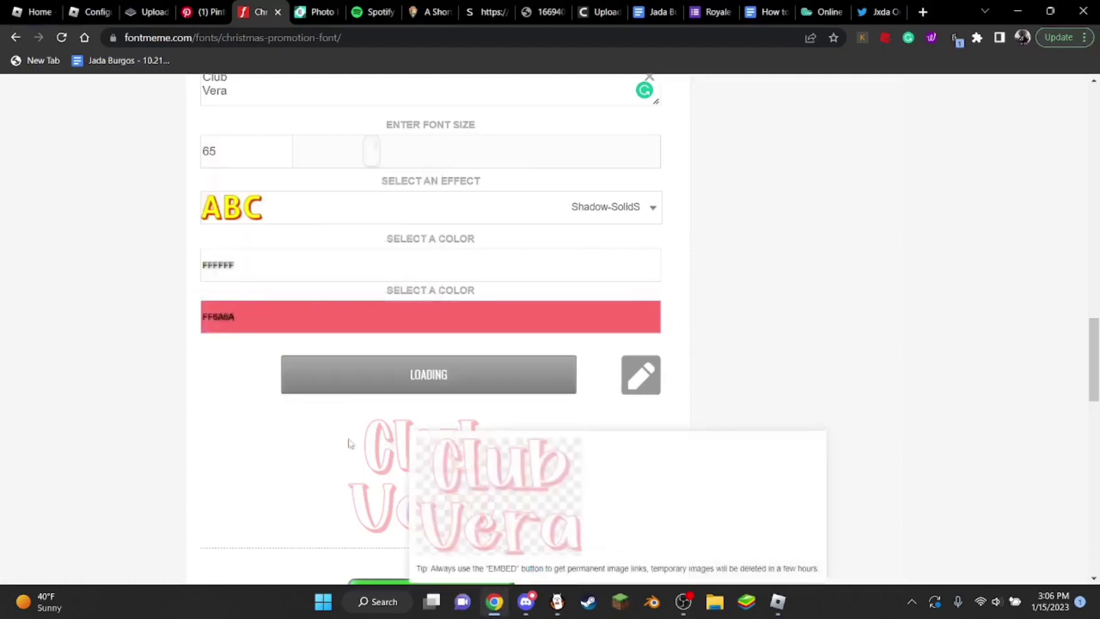
- Save the generated "Club Vera" graphic as a PNG image on the computer
scroll(240, 435, "down", 1)
mouse_move(347, 420)
right_click(423, 394)
left_click(441, 424)
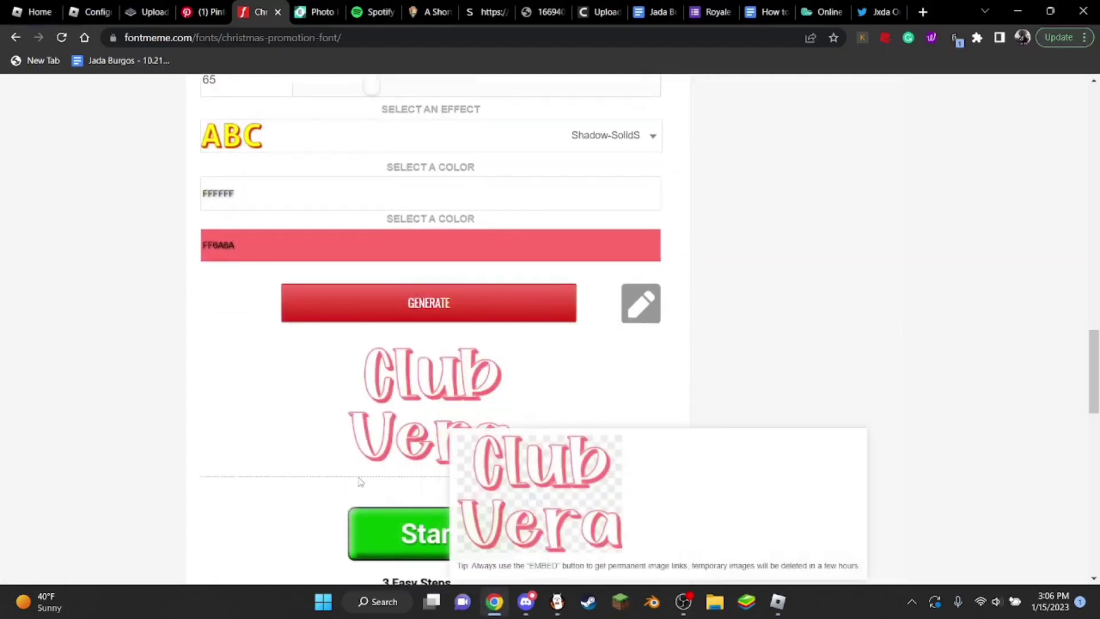
left_click(429, 321)
- Look through the available text effects, including the shadow, outline and style variants
scroll(343, 386, "up", 1)
left_click(246, 209)
scroll(247, 324, "down", 5)
scroll(246, 324, "down", 5)
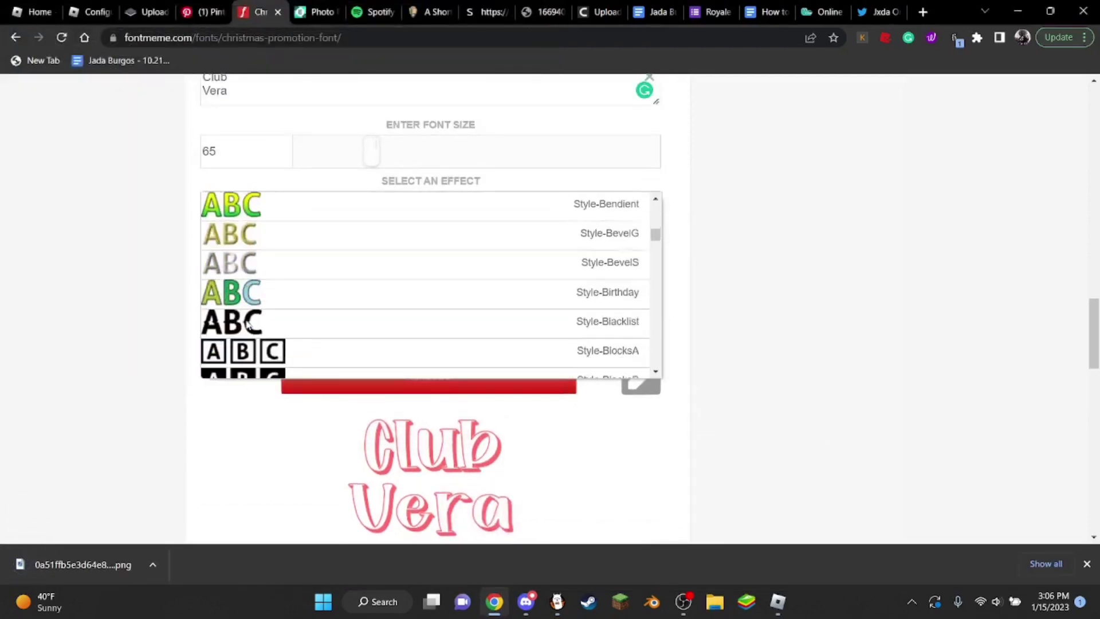
scroll(265, 341, "up", 5)
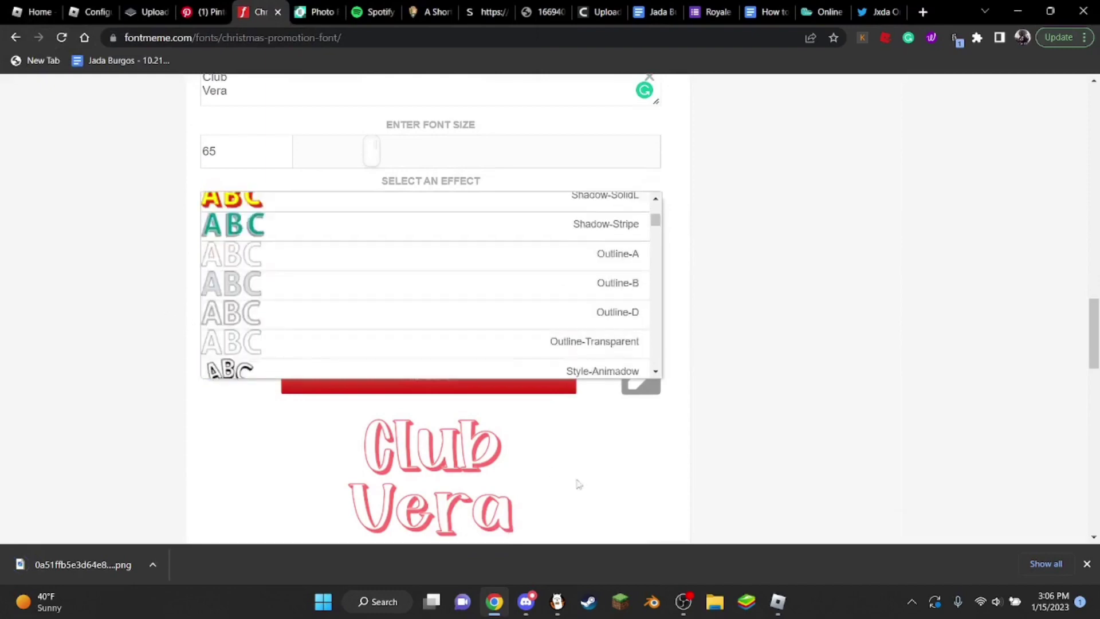
- Switch to FireAlpaca and import the saved "Club Vera" PNG as a new layer in the showcase image
left_click(557, 601)
left_click(12, 24)
left_click(34, 118)
left_click(299, 259)
left_click(533, 442)
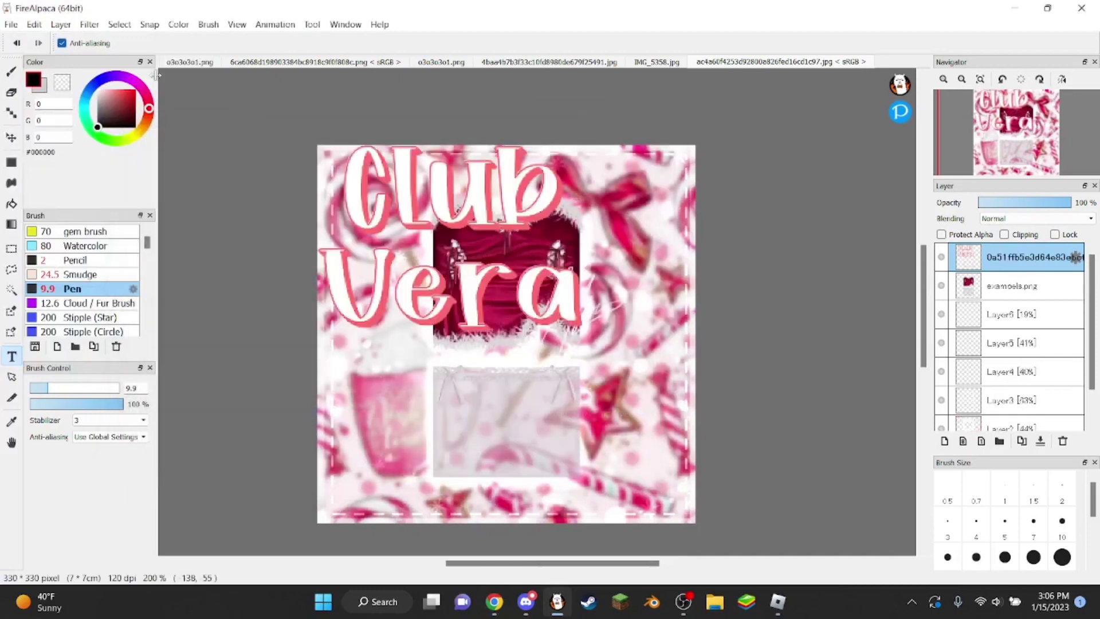
- Transform the "Club Vera" lettering, scaling it down and placing it over the star beside the translucent skirt
left_click(119, 24)
left_click(132, 204)
left_click_drag(504, 149, 491, 229)
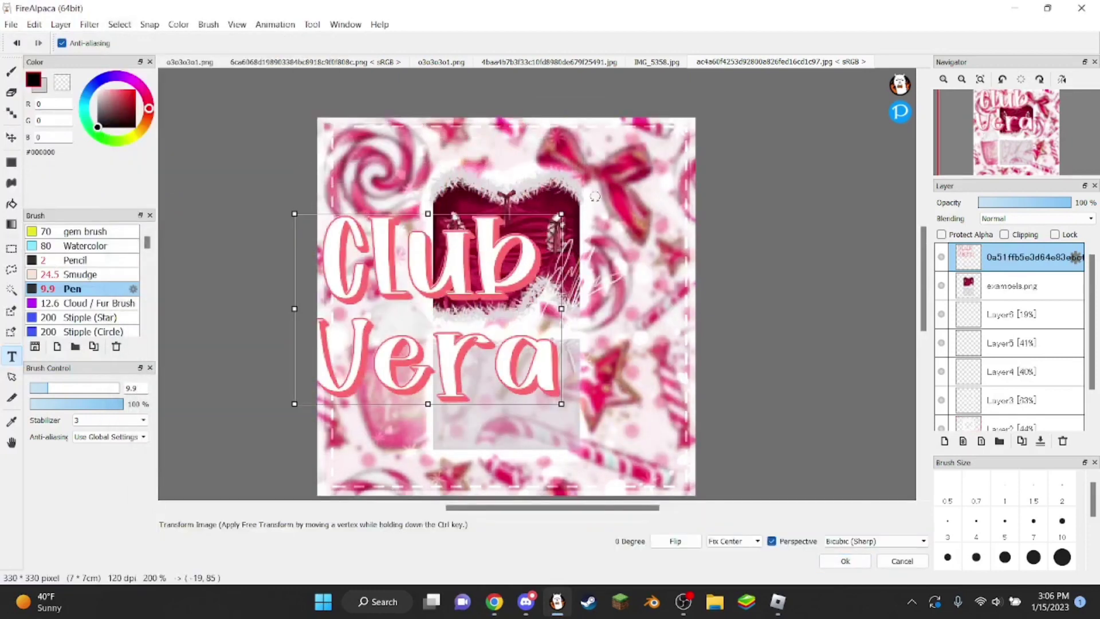
left_click_drag(559, 213, 645, 363)
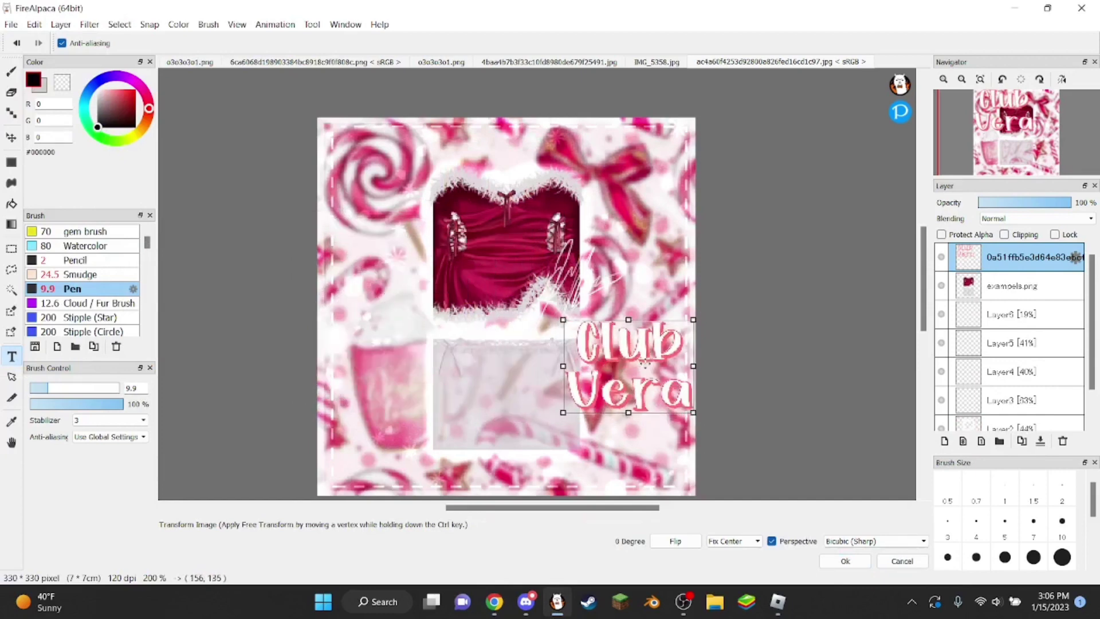
left_click(845, 561)
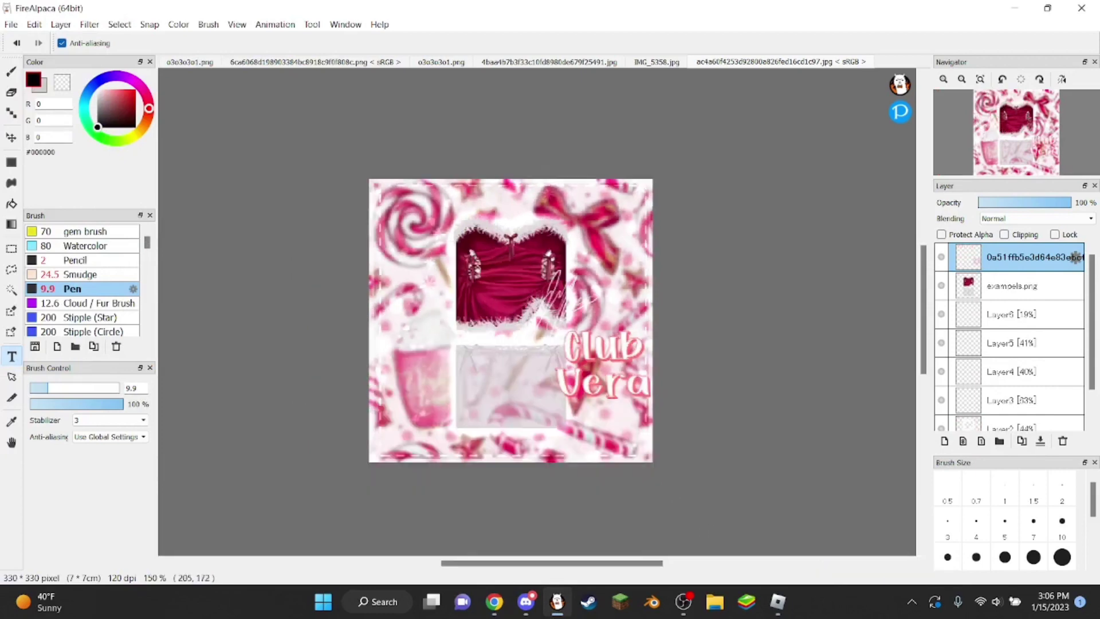
scroll(708, 404, "up", 1)
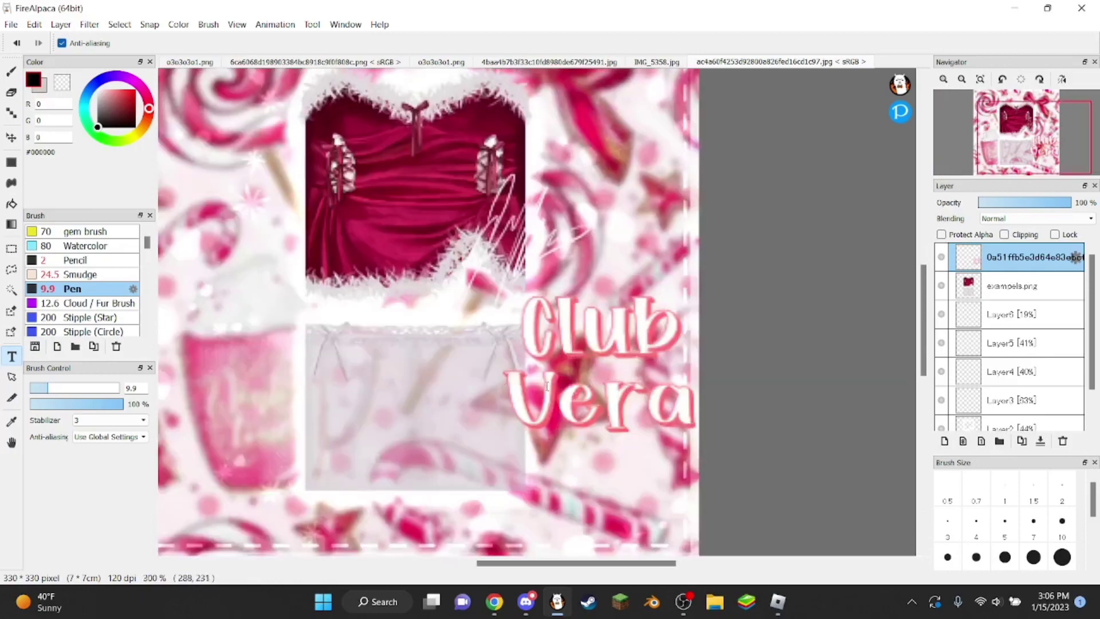
scroll(622, 392, "down", 1)
scroll(625, 389, "up", 1)
scroll(627, 387, "down", 1)
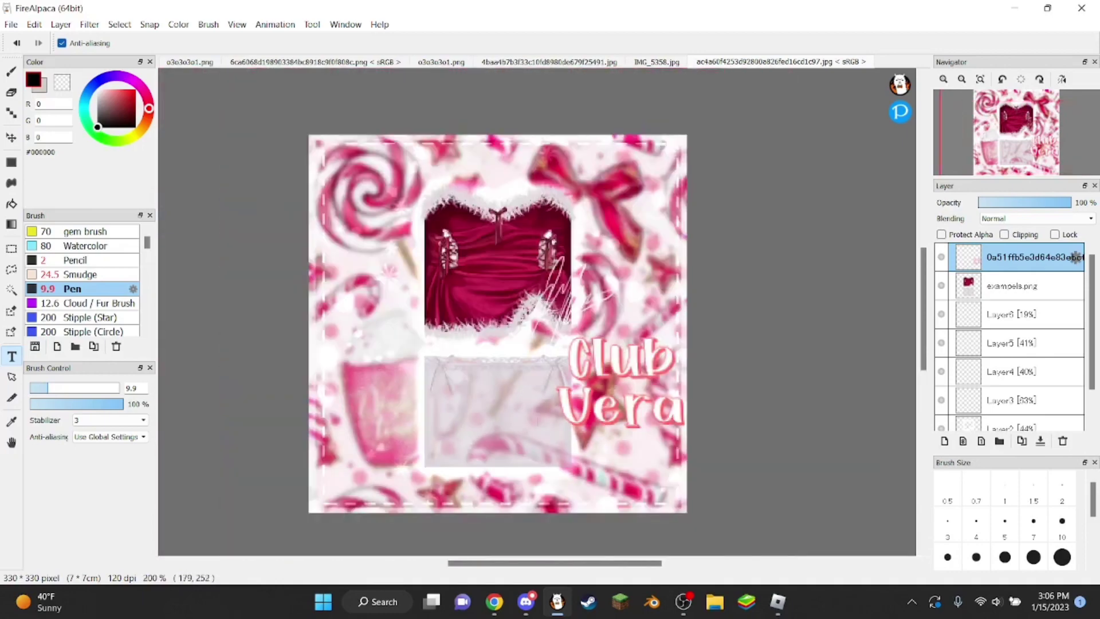
- Delete the imported "Club Vera" lettering layer from the showcase image
scroll(633, 384, "up", 1)
scroll(632, 384, "down", 1)
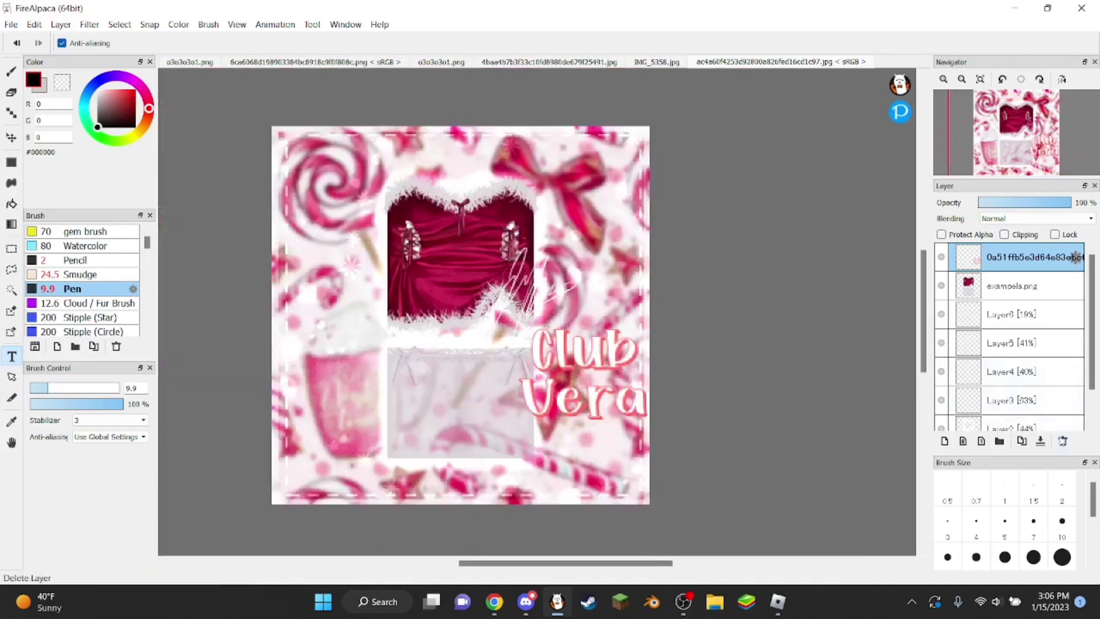
left_click(1062, 440)
scroll(451, 358, "down", 1)
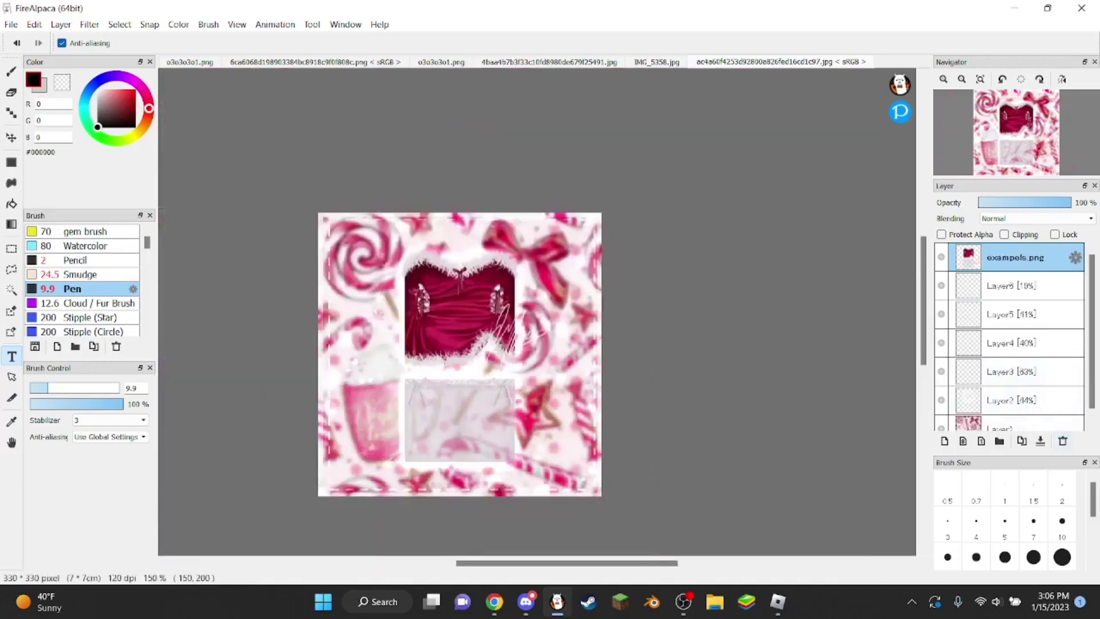
- Examine the showcase image up close and as a whole, checking the outfit, candy background and dashed border
scroll(432, 327, "up", 1)
scroll(431, 328, "up", 1)
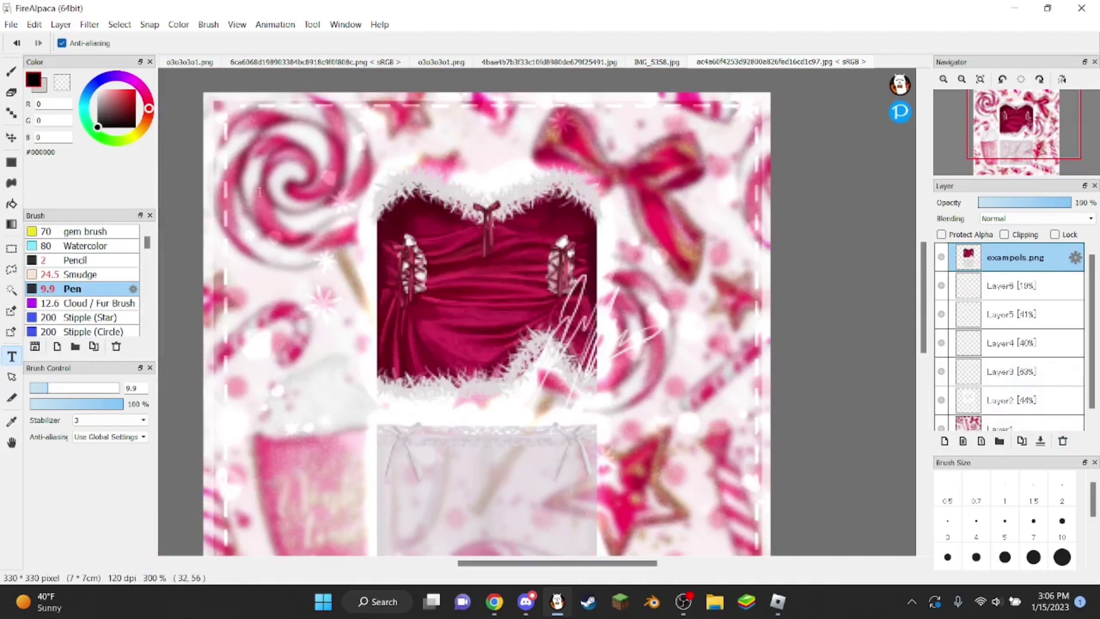
scroll(304, 309, "down", 2)
scroll(245, 407, "up", 1)
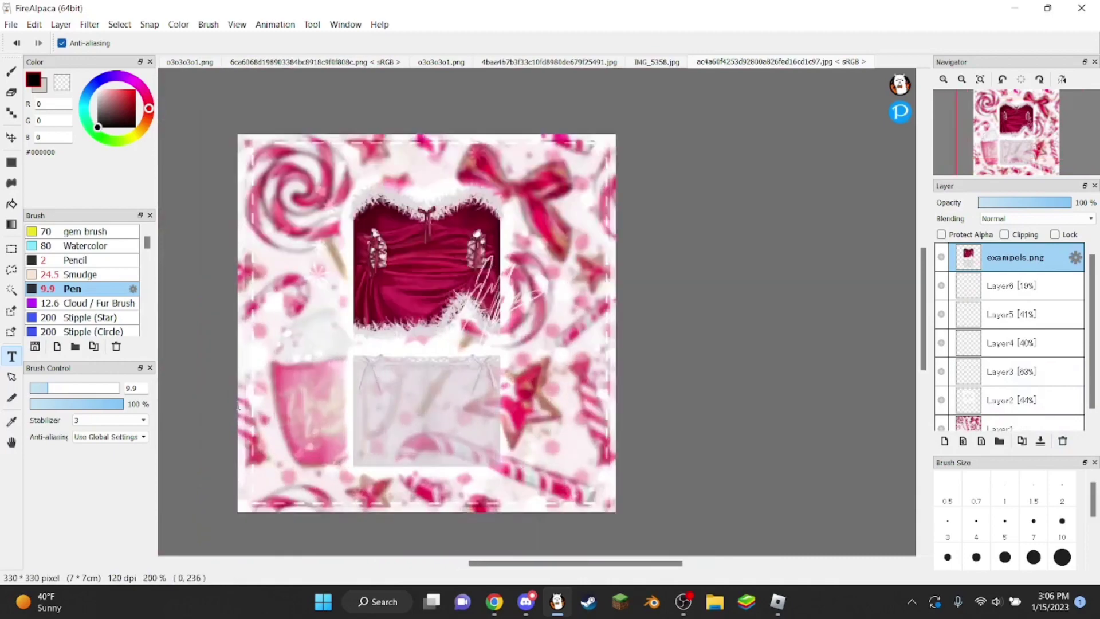
scroll(375, 338, "up", 1)
scroll(377, 340, "down", 1)
scroll(379, 342, "up", 1)
scroll(501, 348, "down", 1)
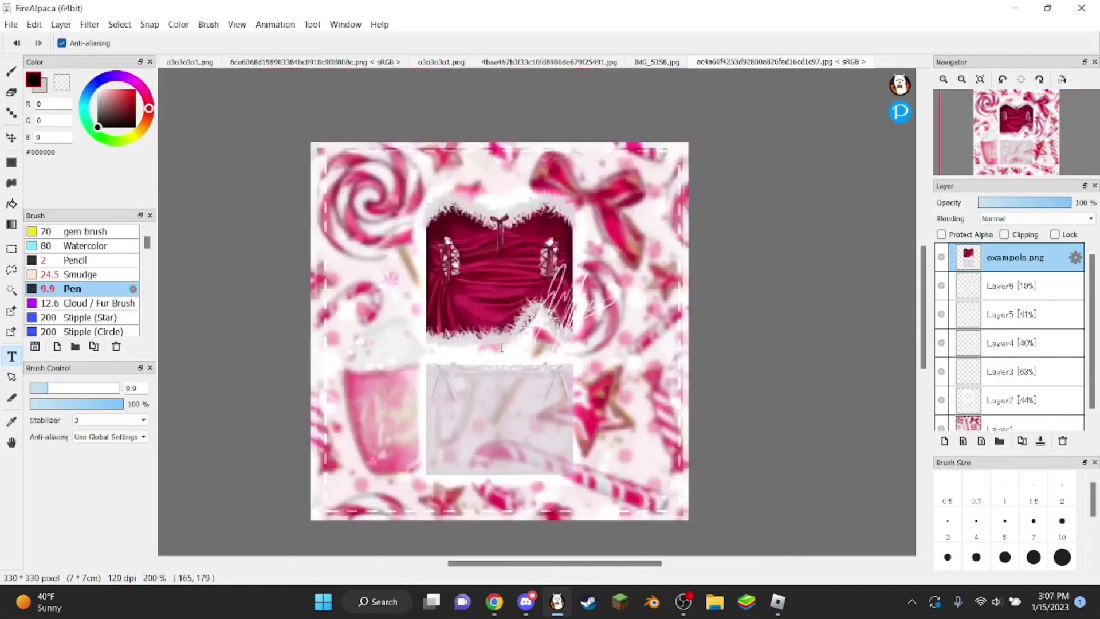
scroll(502, 198, "up", 1)
scroll(502, 198, "up", 1)
scroll(502, 198, "down", 3)
- Switch to the Twitter profile in the browser and look through the earlier clothing showcase posts for their lettering and layouts
key("alt+Tab")
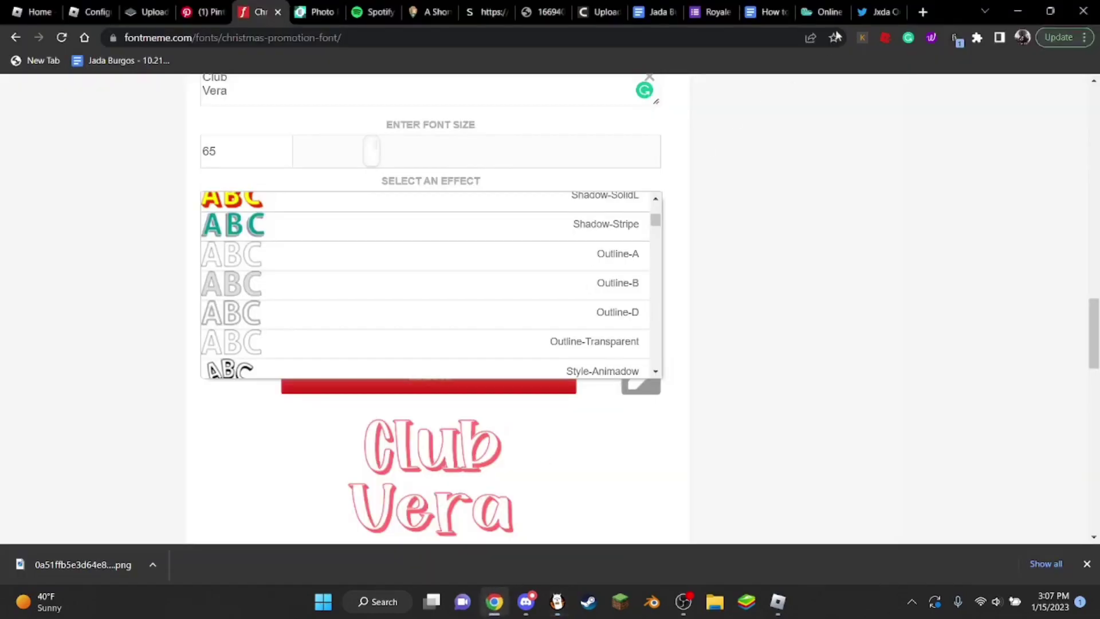
left_click(876, 11)
scroll(381, 389, "down", 3)
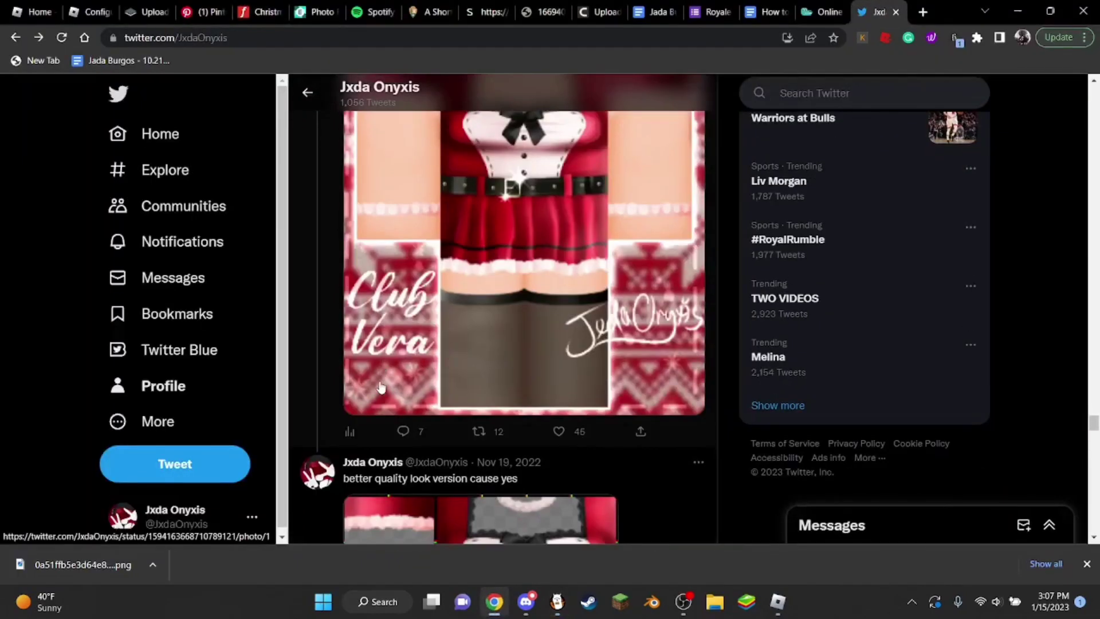
scroll(513, 279, "up", 1)
scroll(492, 319, "up", 1)
scroll(492, 319, "down", 1)
scroll(427, 437, "up", 10)
scroll(426, 437, "down", 3)
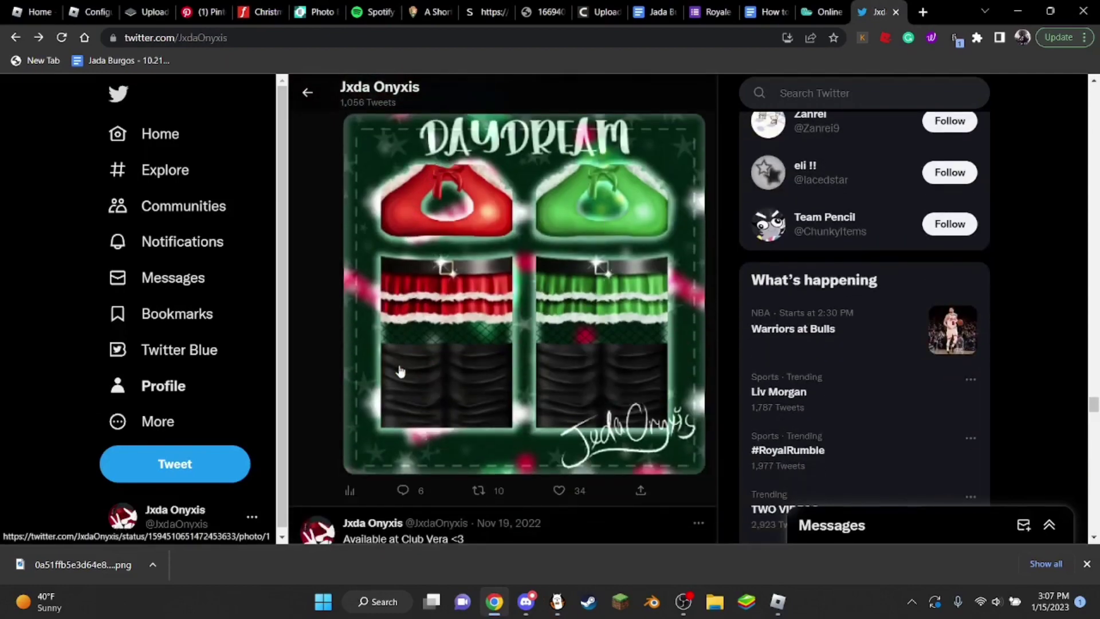
scroll(396, 423, "up", 12)
scroll(395, 423, "up", 15)
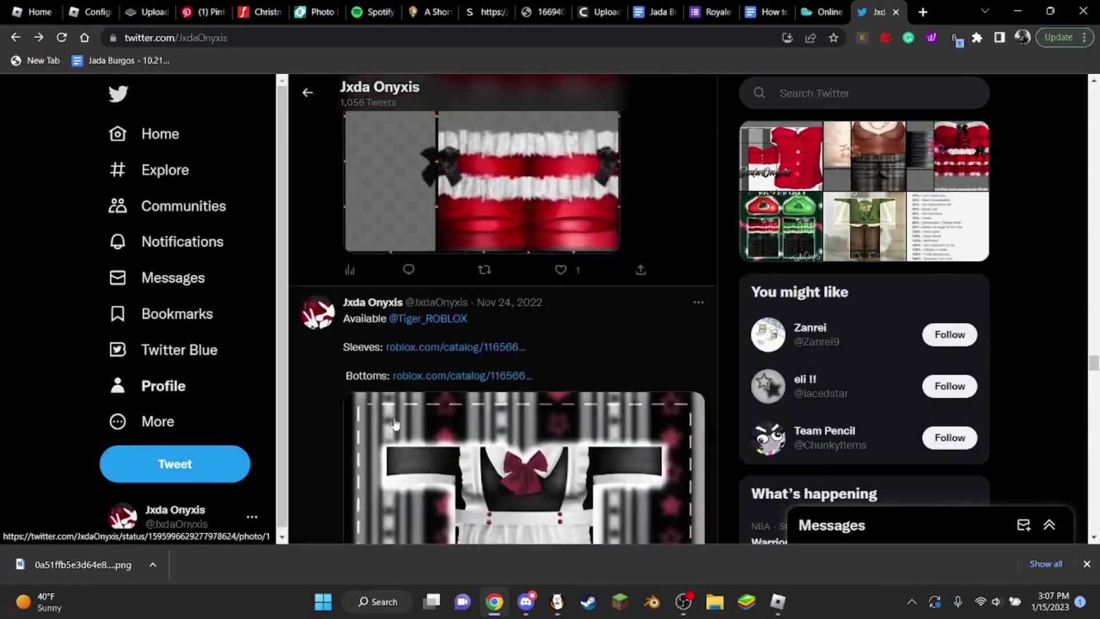
scroll(396, 423, "down", 8)
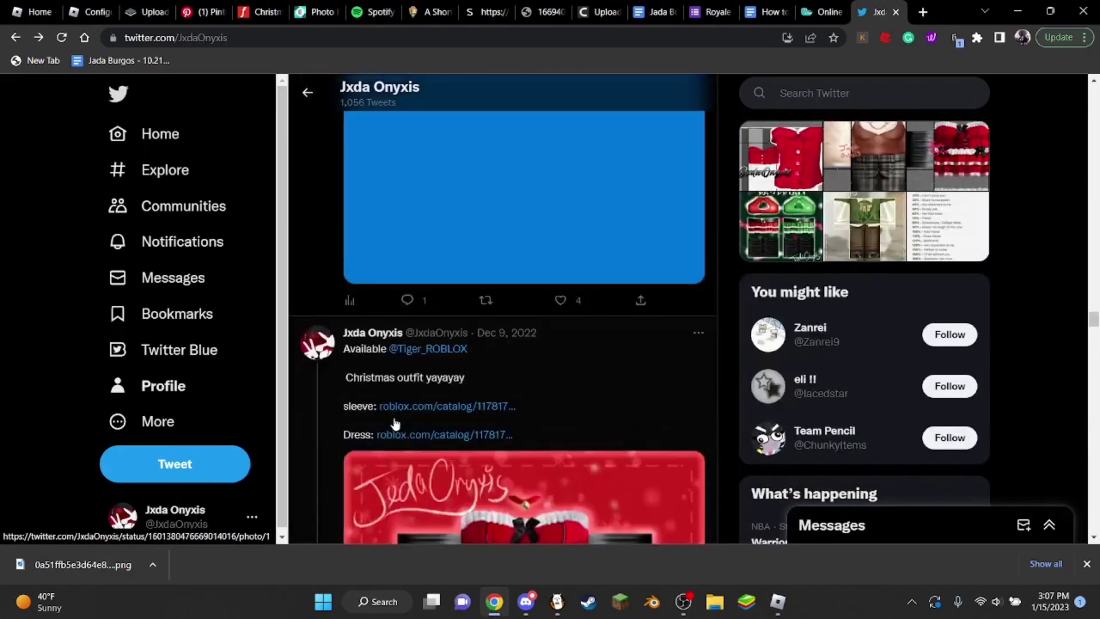
left_click(1087, 564)
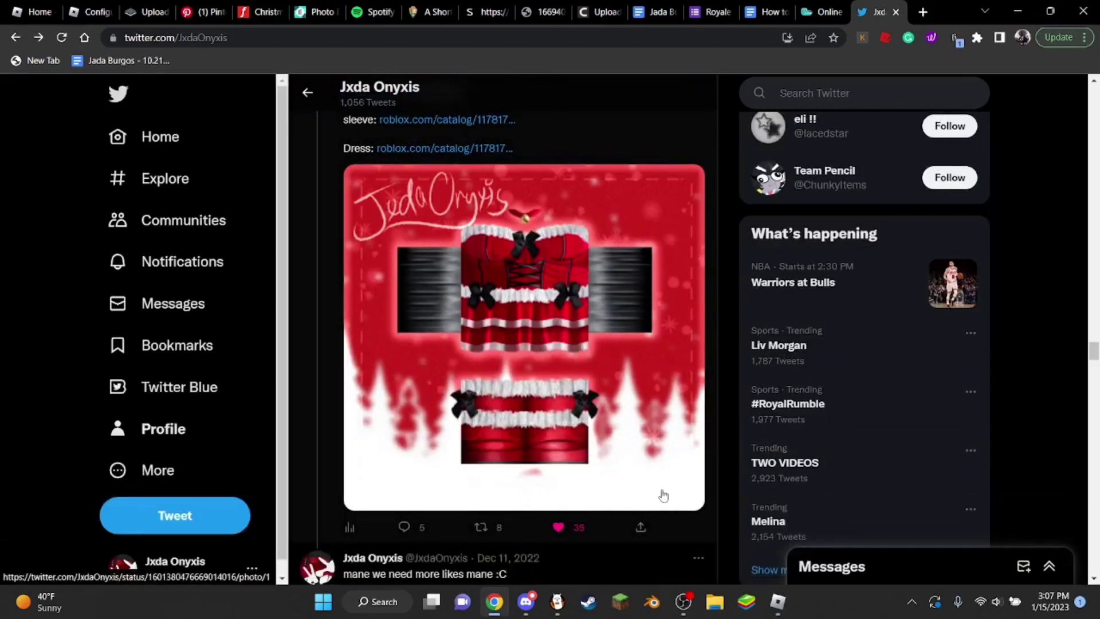
- Switch to FireAlpaca to check the showcase image, and view the original outfit picture in Discord
left_click(557, 602)
scroll(484, 532, "up", 1)
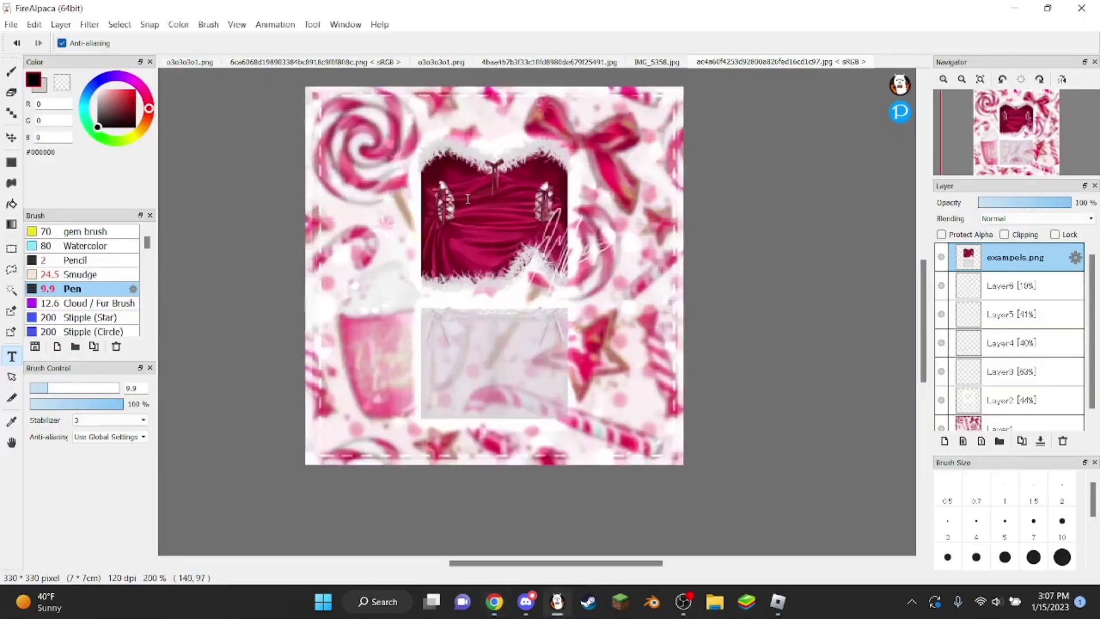
left_click(526, 601)
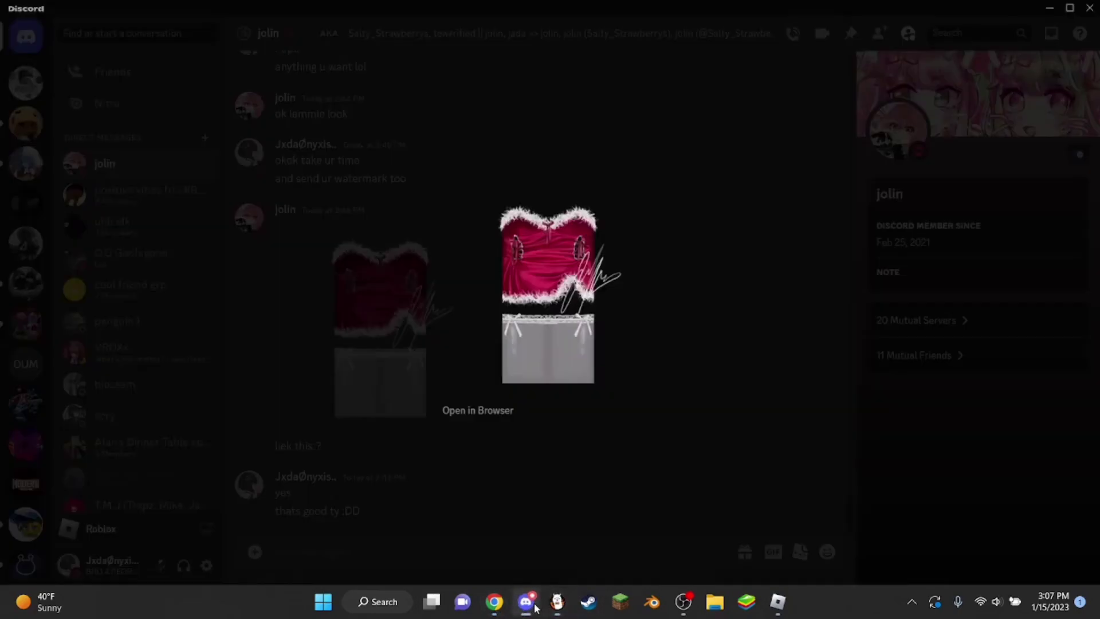
- Return to the Twitter profile, view the red Christmas outfit template enlarged, and look through more clothing posts
left_click(494, 601)
scroll(491, 314, "down", 8)
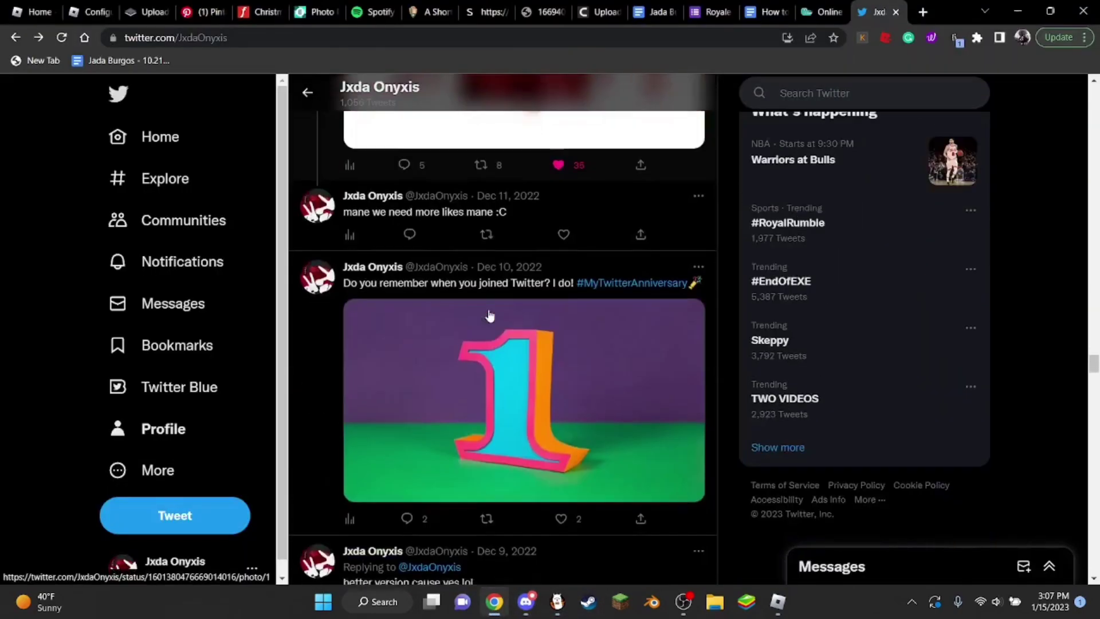
scroll(489, 316, "down", 3)
left_click(451, 466)
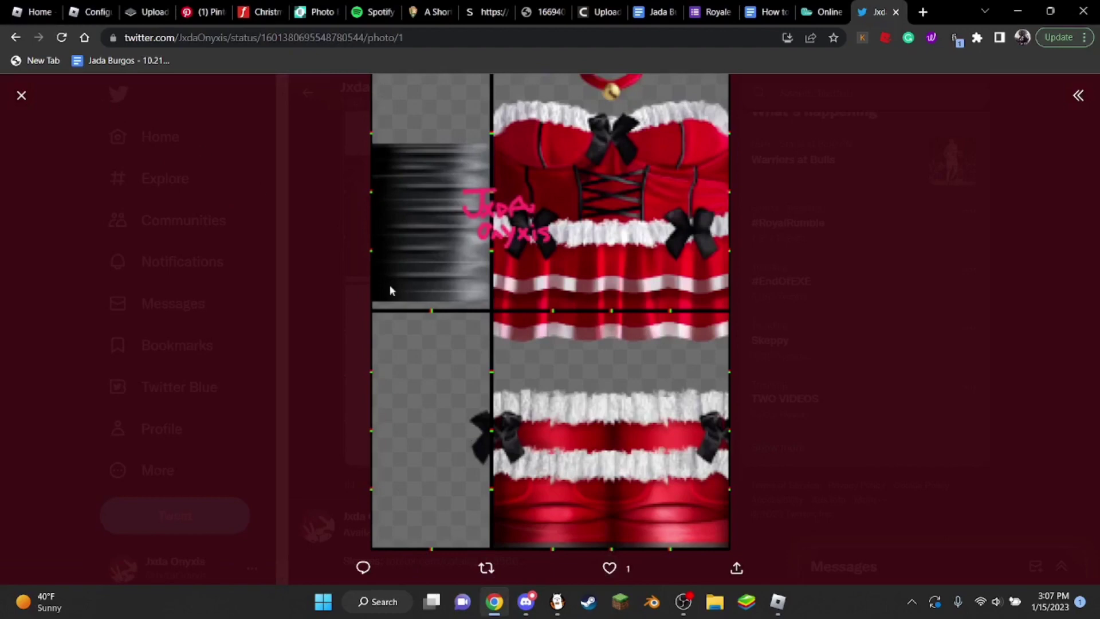
left_click(21, 95)
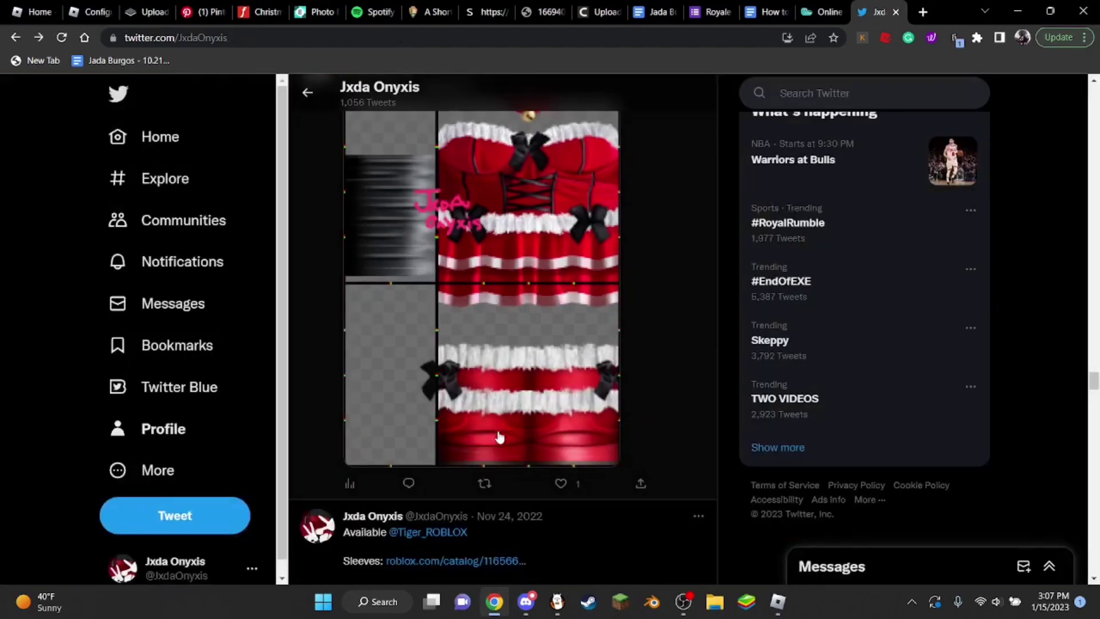
scroll(512, 447, "up", 15)
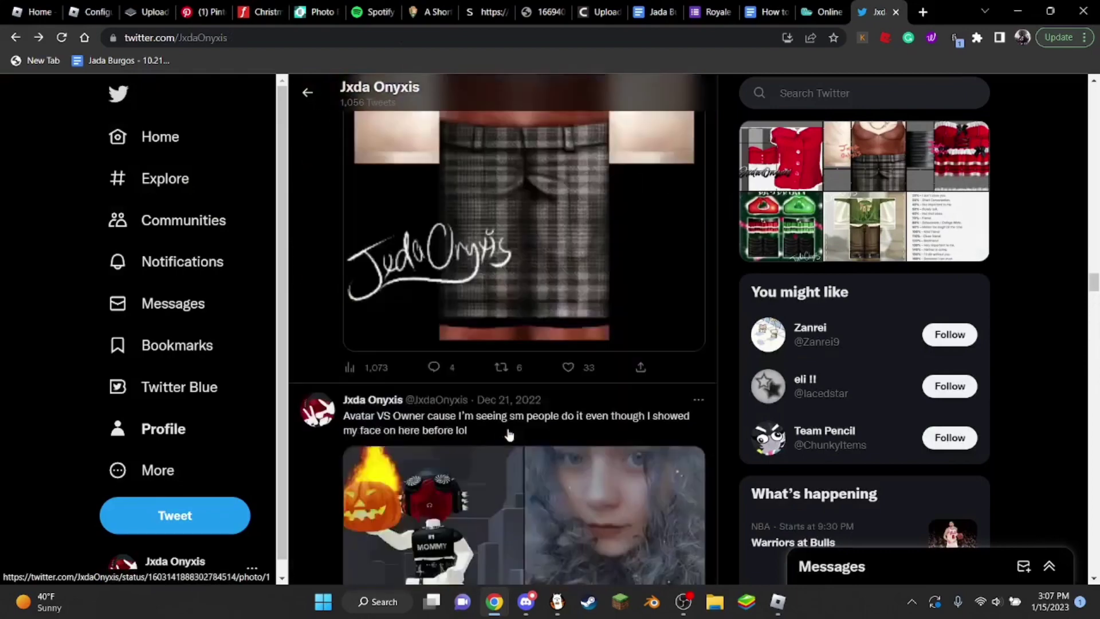
scroll(510, 433, "up", 15)
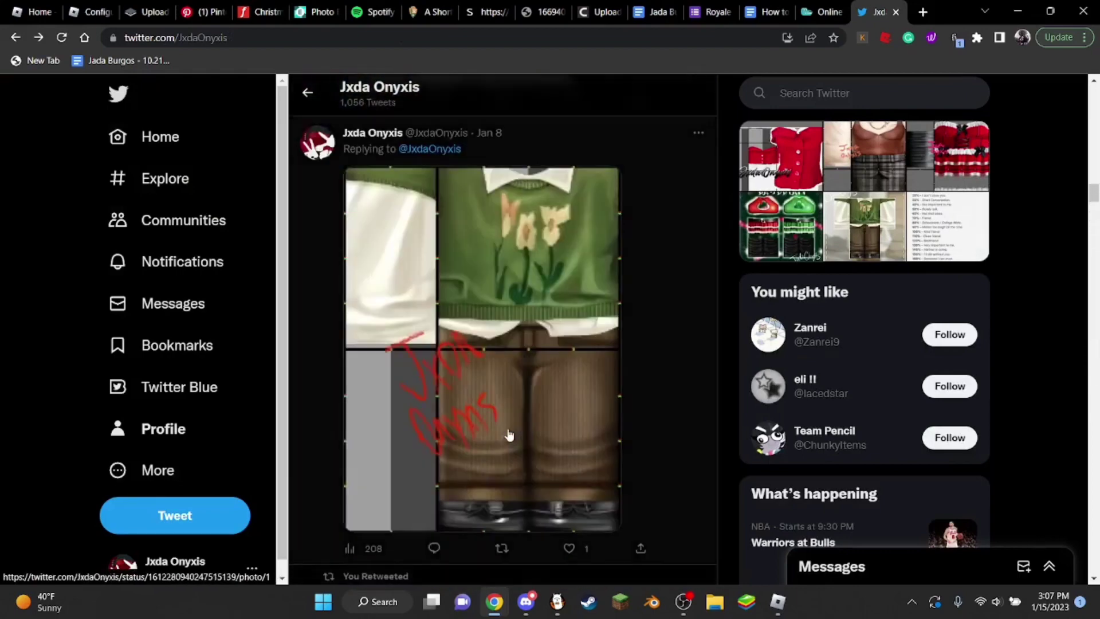
scroll(508, 435, "down", 8)
- Compare the candy showcase image in FireAlpaca with the earlier outfit posts on the Twitter profile
key("alt+Tab")
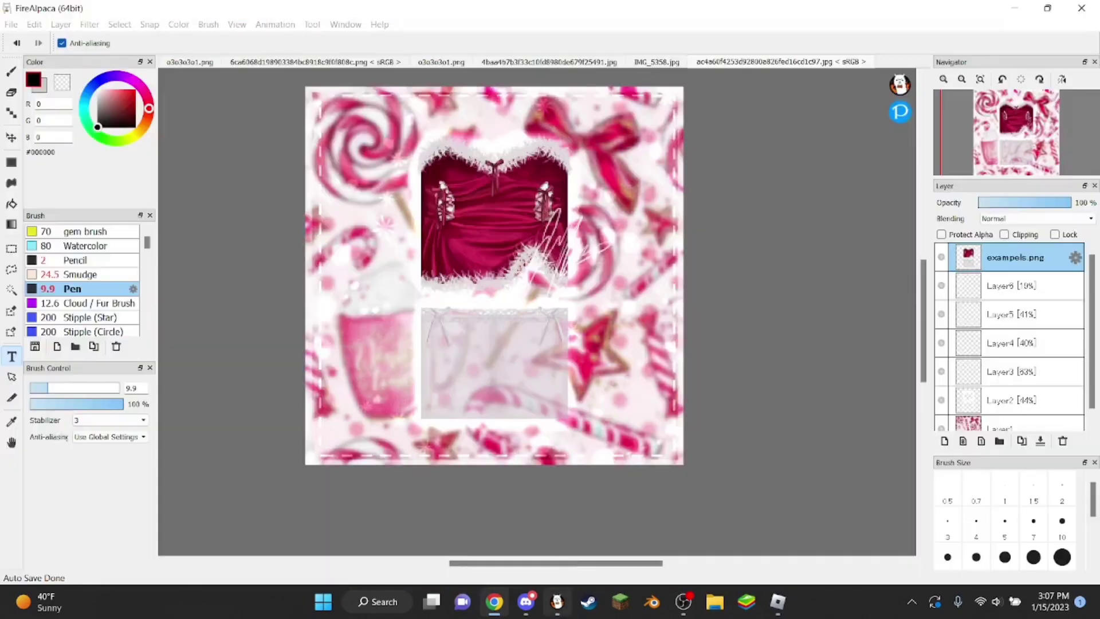
scroll(470, 152, "up", 1)
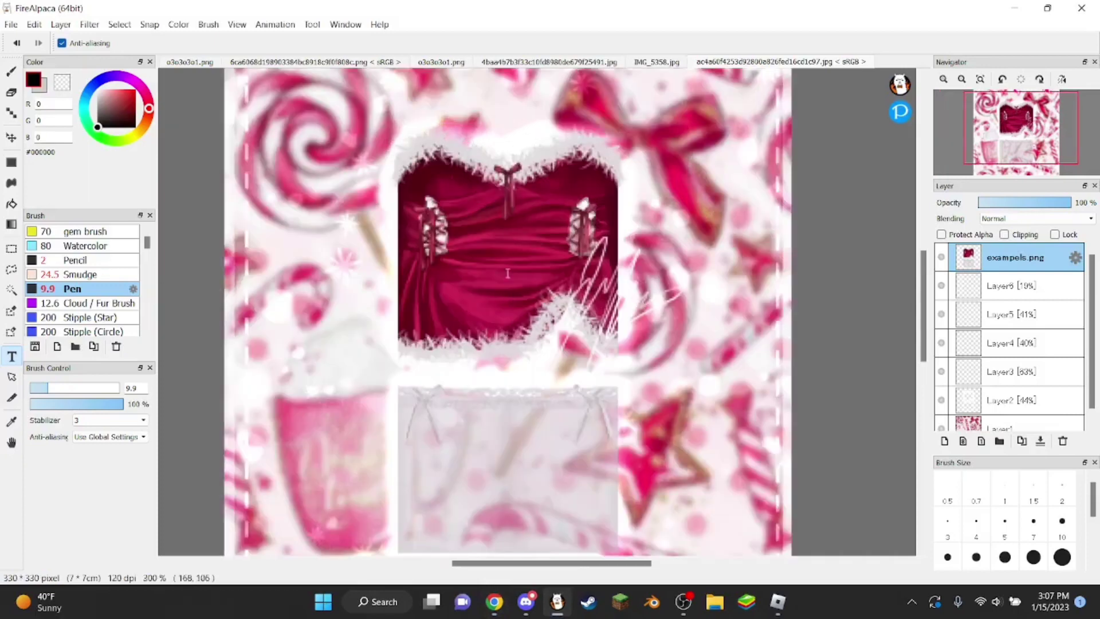
scroll(510, 248, "down", 1)
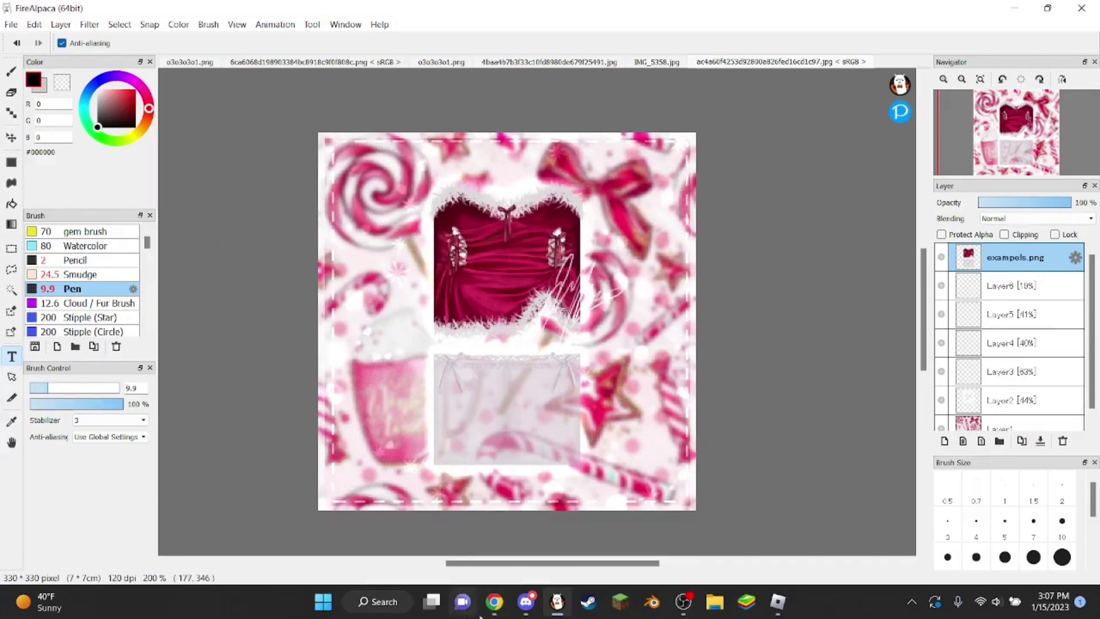
left_click(493, 602)
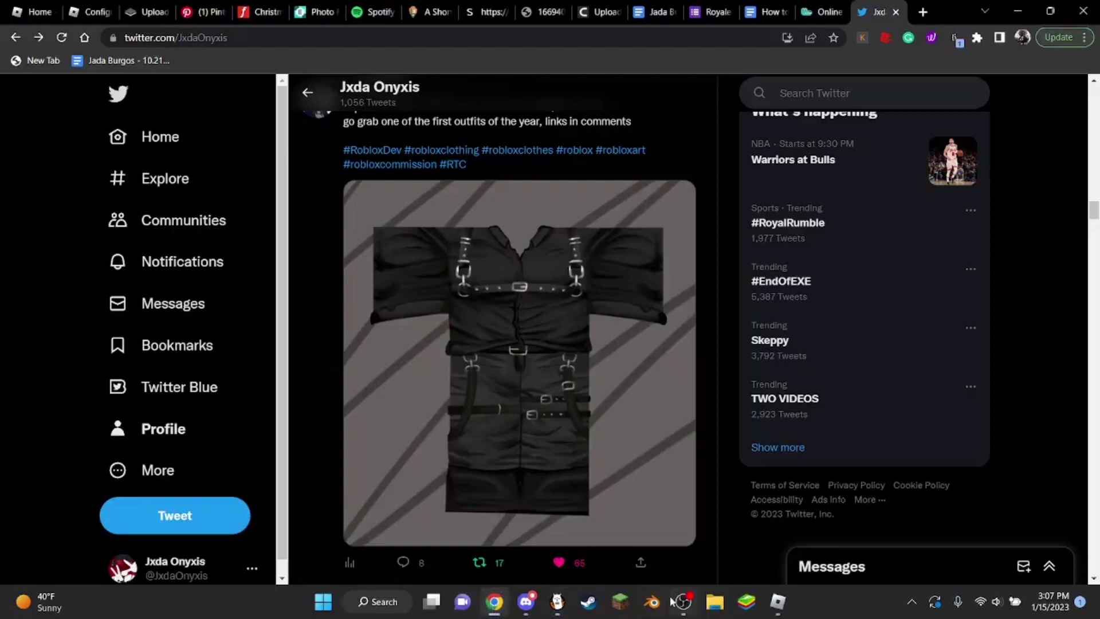
scroll(498, 414, "up", 5)
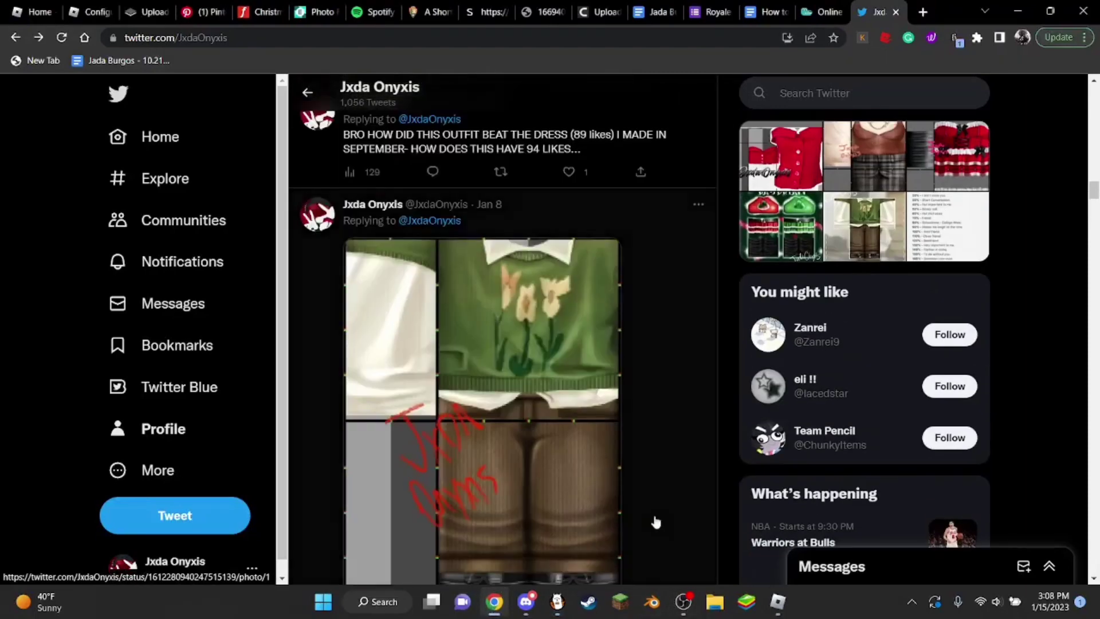
left_click(557, 602)
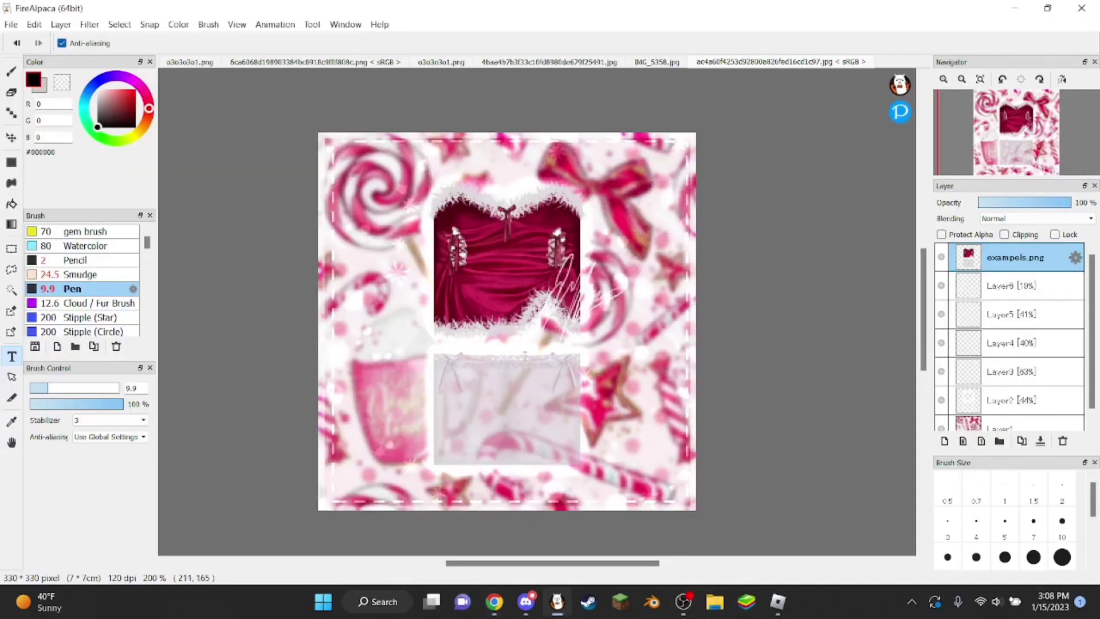
scroll(537, 340, "up", 1)
scroll(476, 470, "down", 1)
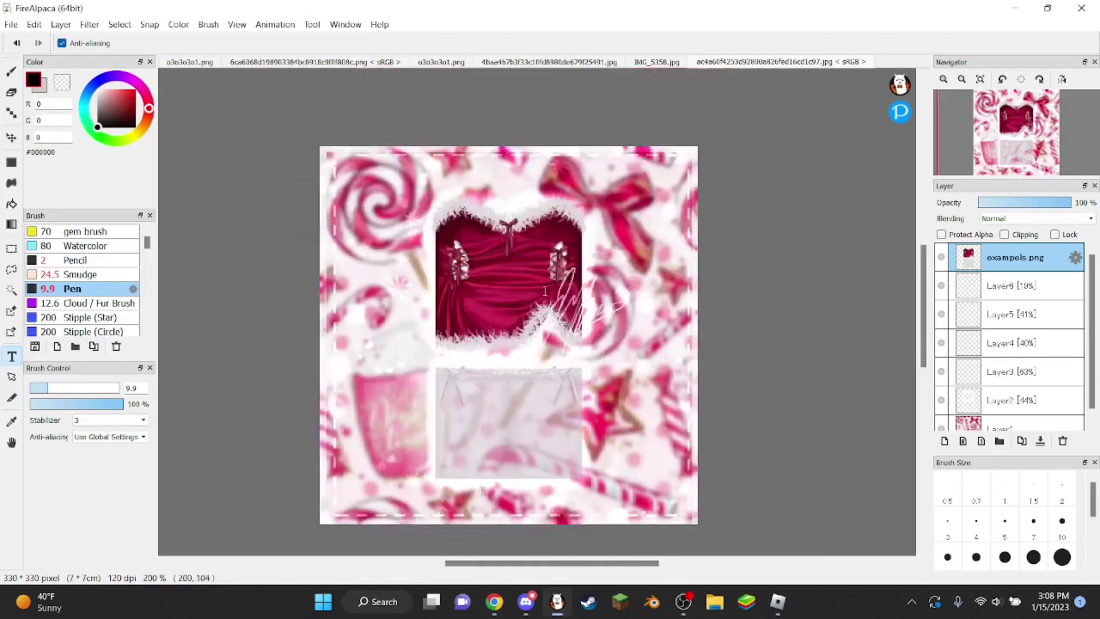